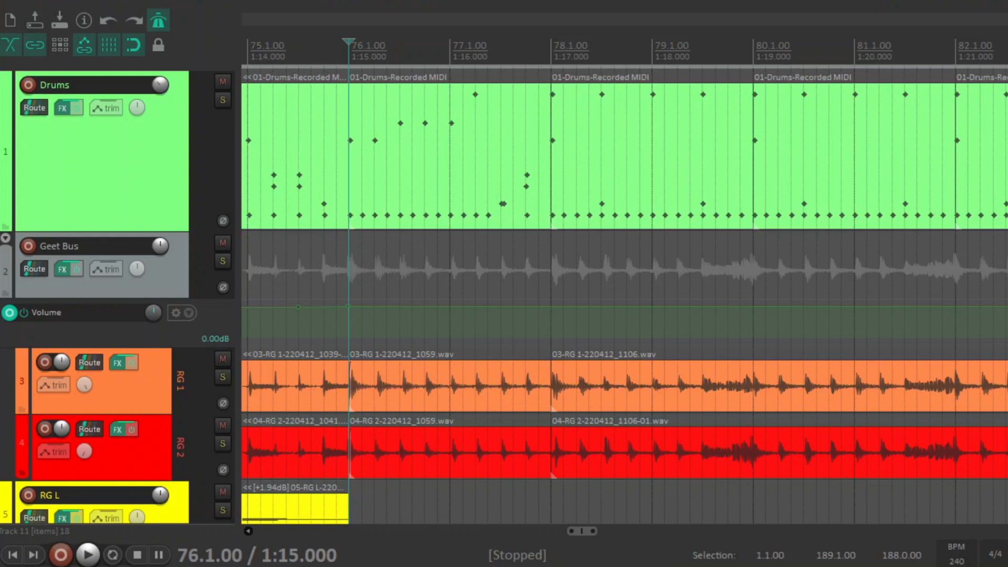
- Play the song from bar 76 and look over the drum, guitar, bass and vocal tracks, stopping playback at the end
key("space")
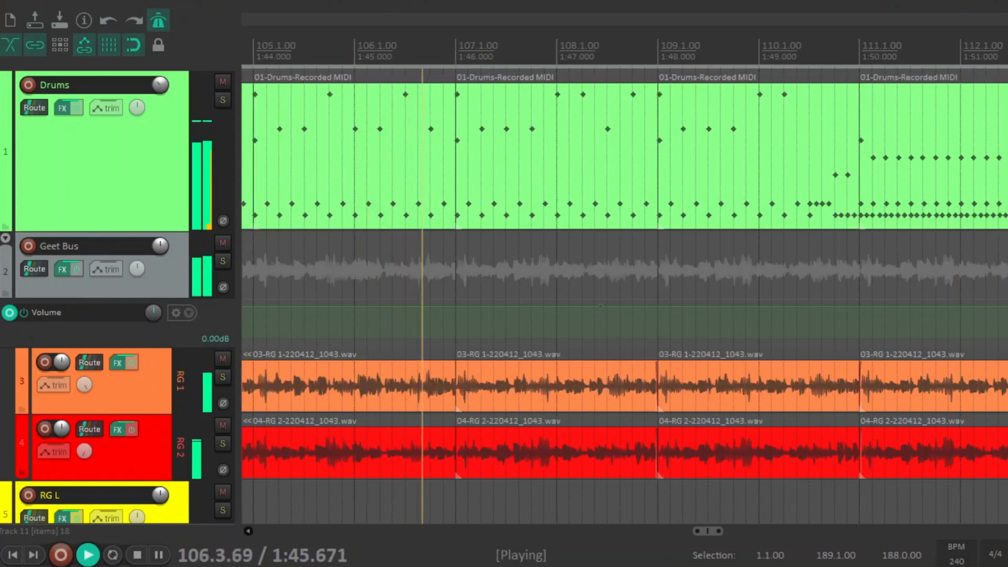
scroll(625, 295, "down", 10)
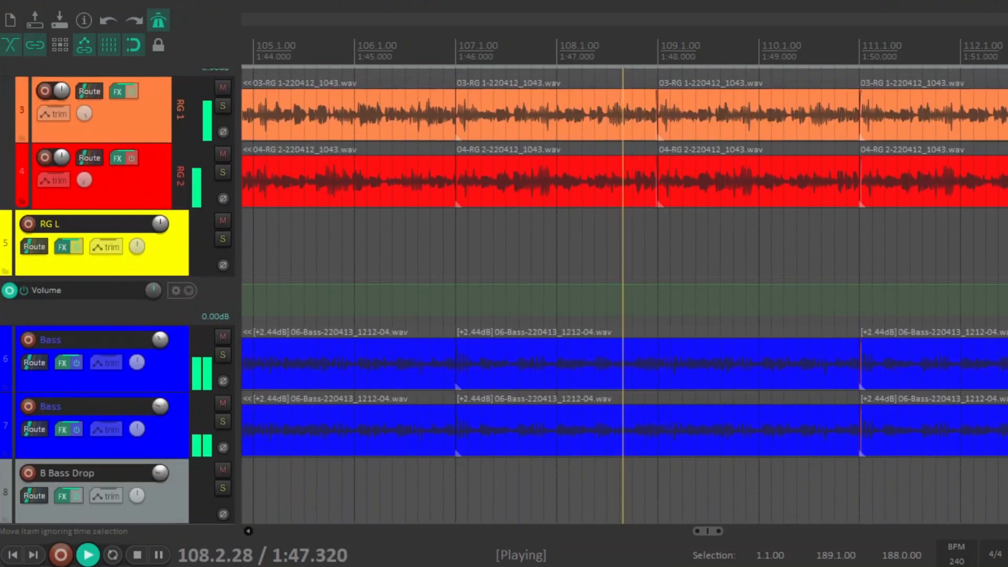
scroll(672, 388, "down", 2)
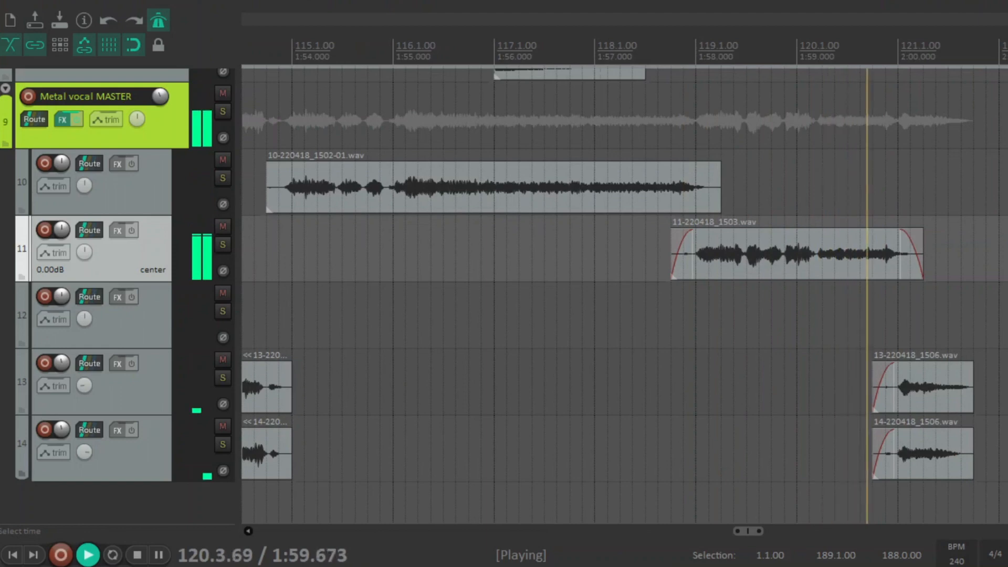
scroll(625, 294, "up", 8)
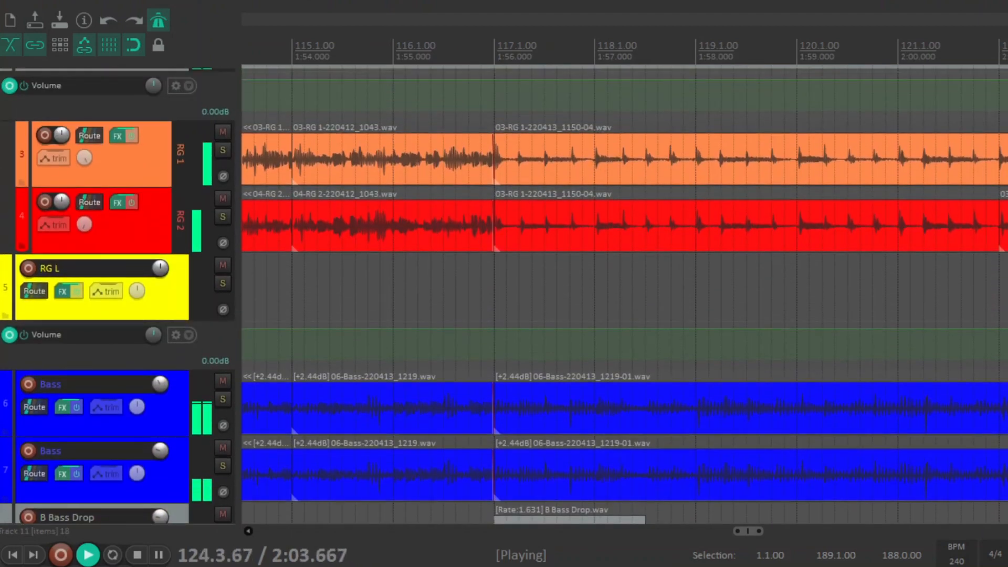
left_click_drag(754, 532, 808, 532)
scroll(715, 146, "up", 5)
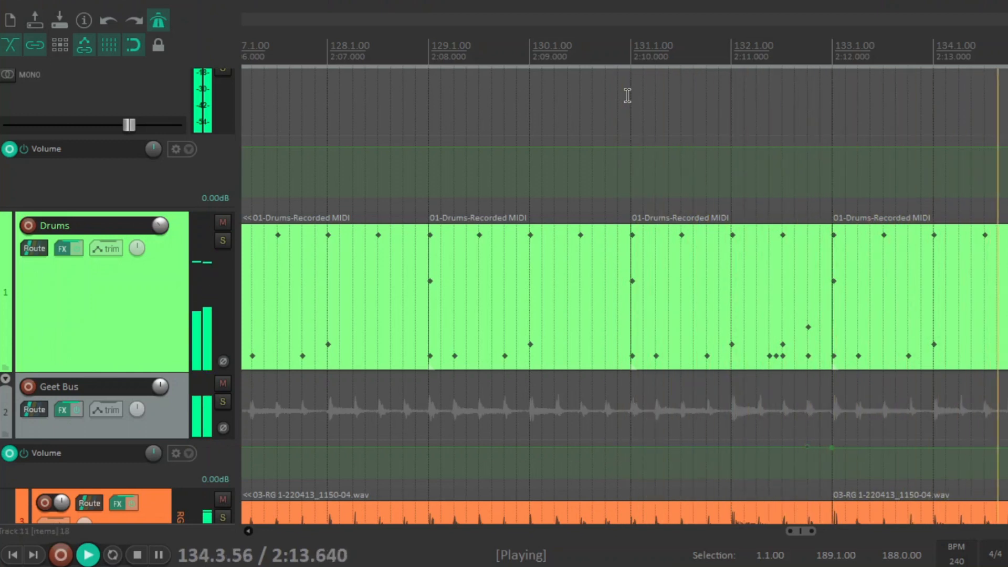
key("space")
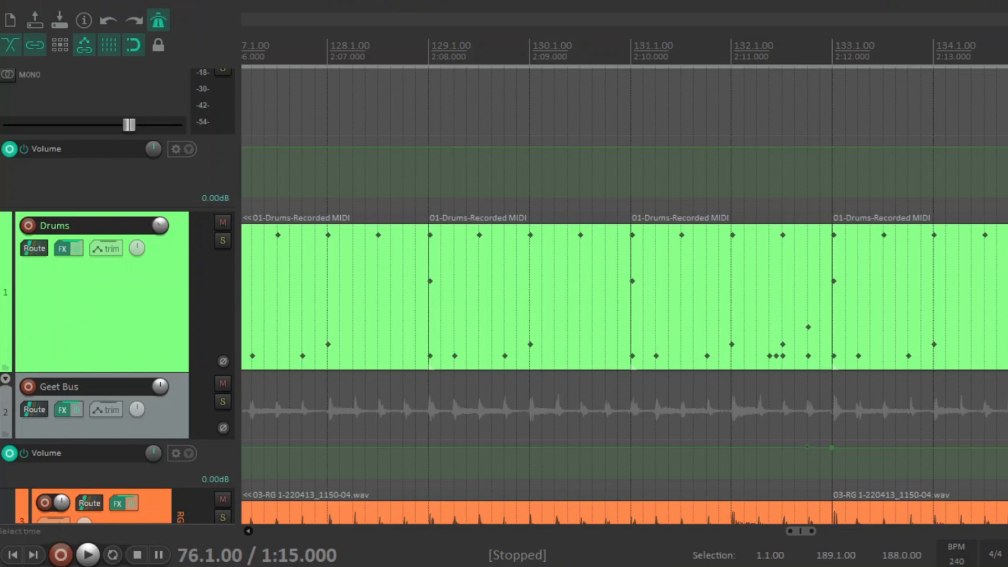
- Open the Drums track's effects and look through the OSDM Drums presets in Ugritone Drums
scroll(624, 302, "down", 2)
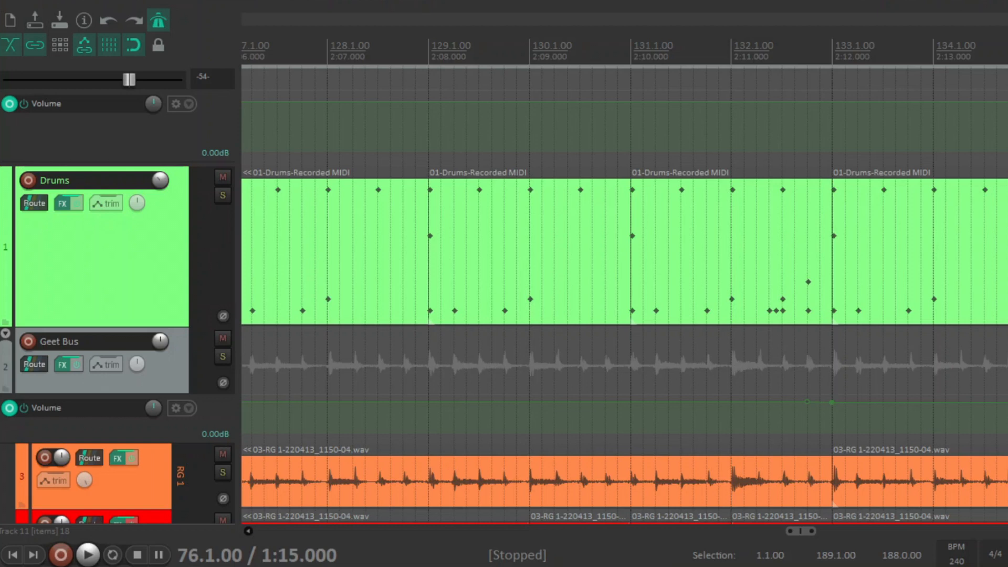
scroll(624, 302, "down", 1)
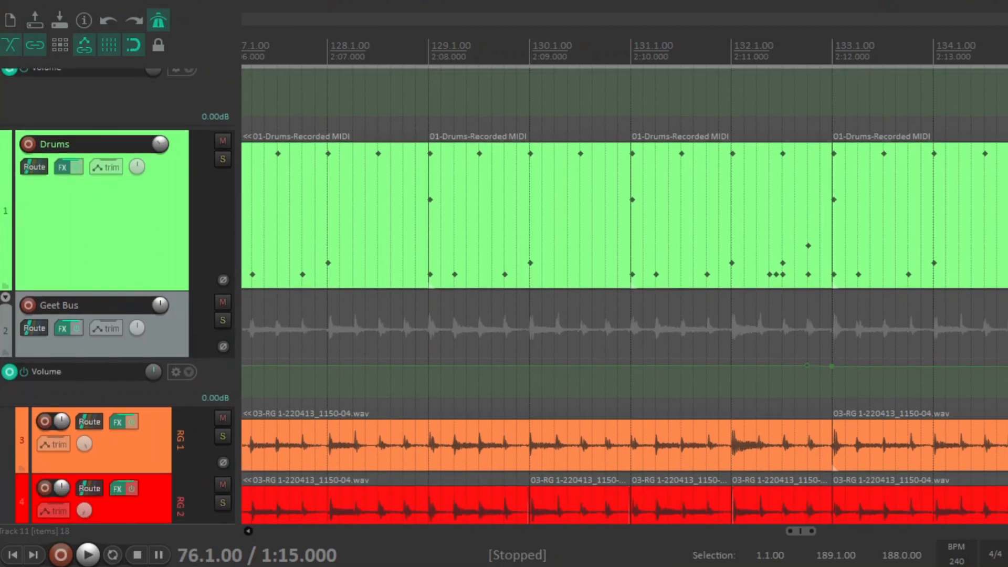
scroll(625, 302, "down", 1)
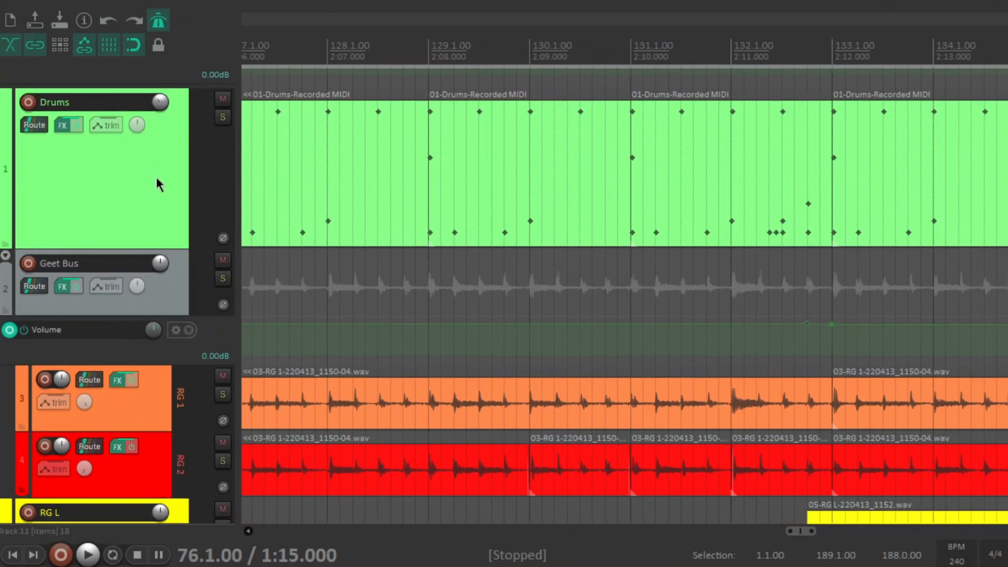
left_click(64, 126)
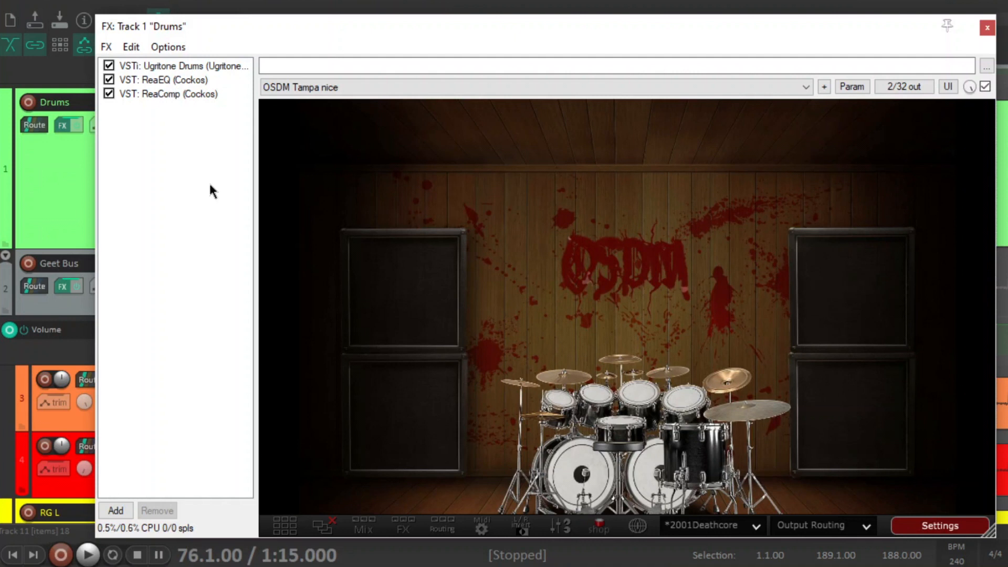
left_click(757, 527)
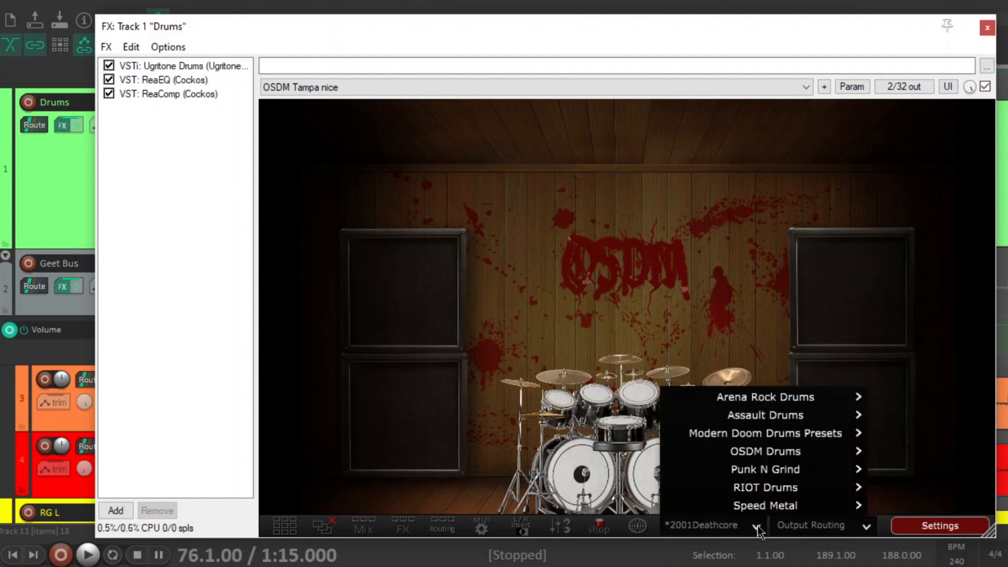
mouse_move(780, 450)
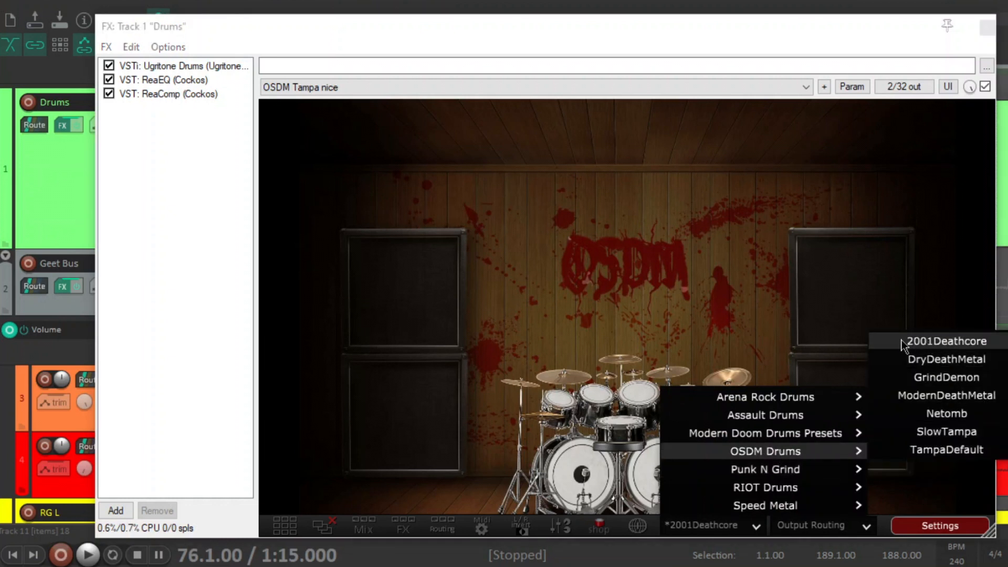
left_click(764, 150)
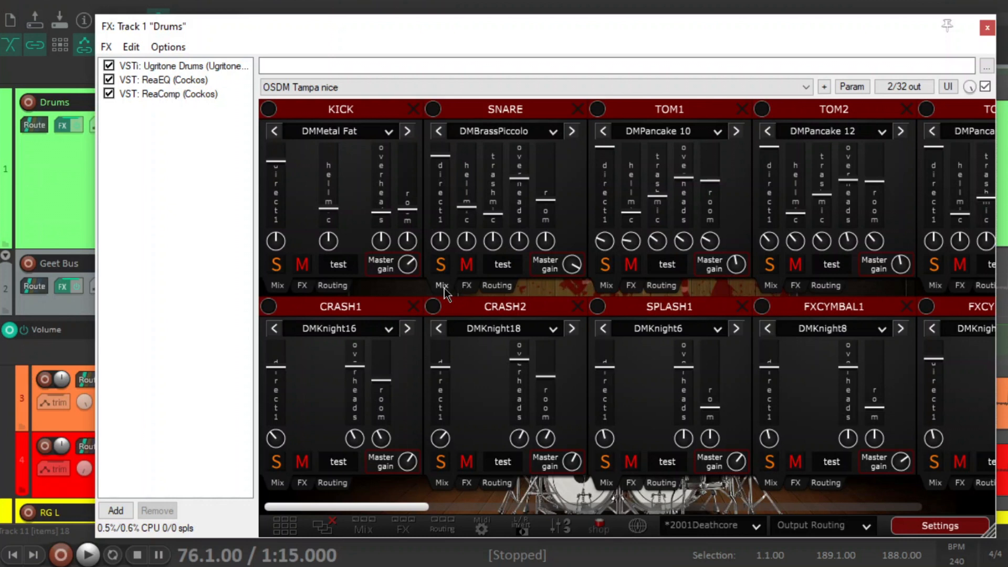
- Examine the kick and snare FX settings in Ugritone Drums, including snare compression and FX send, and return both to their mix view
left_click(303, 286)
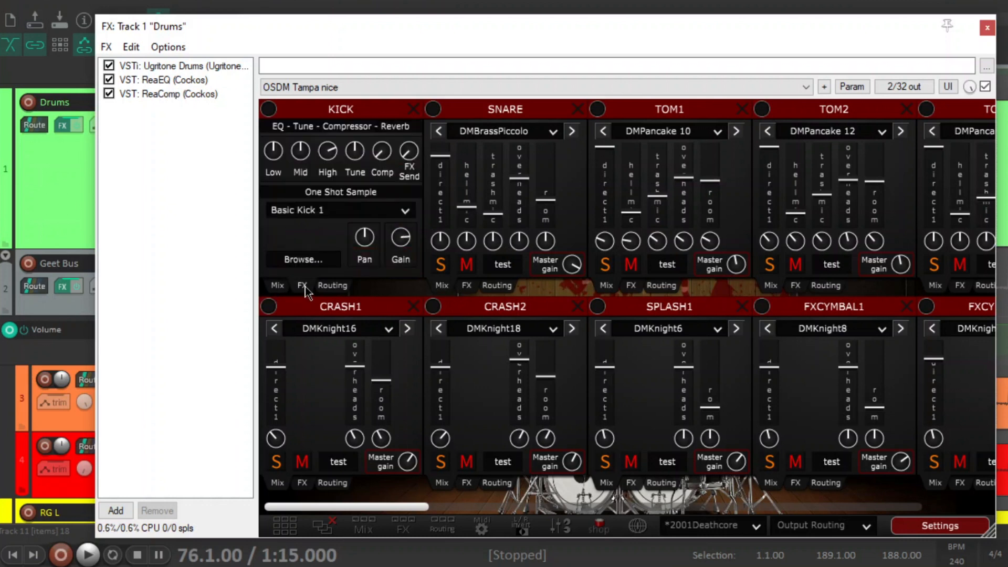
left_click(466, 286)
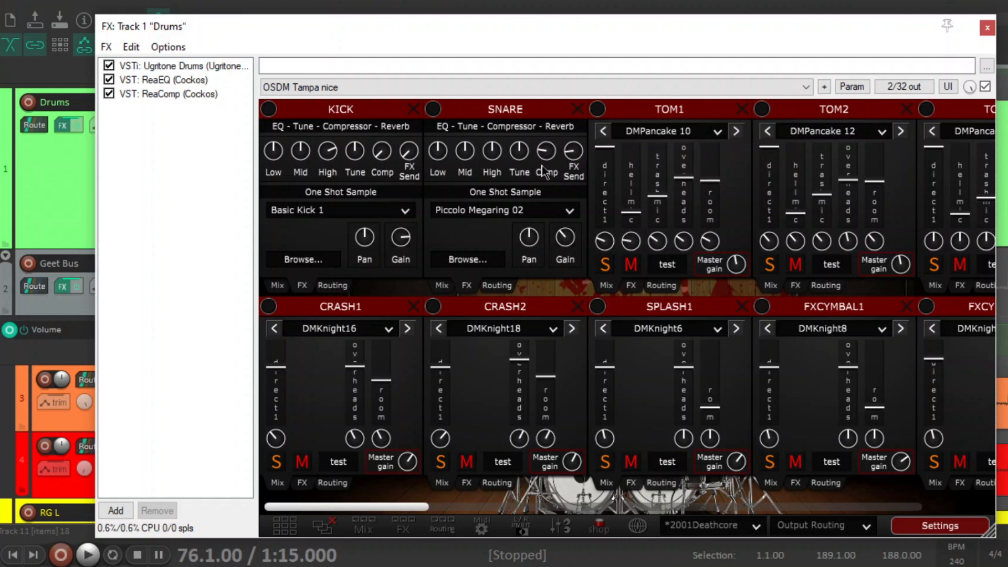
mouse_move(549, 153)
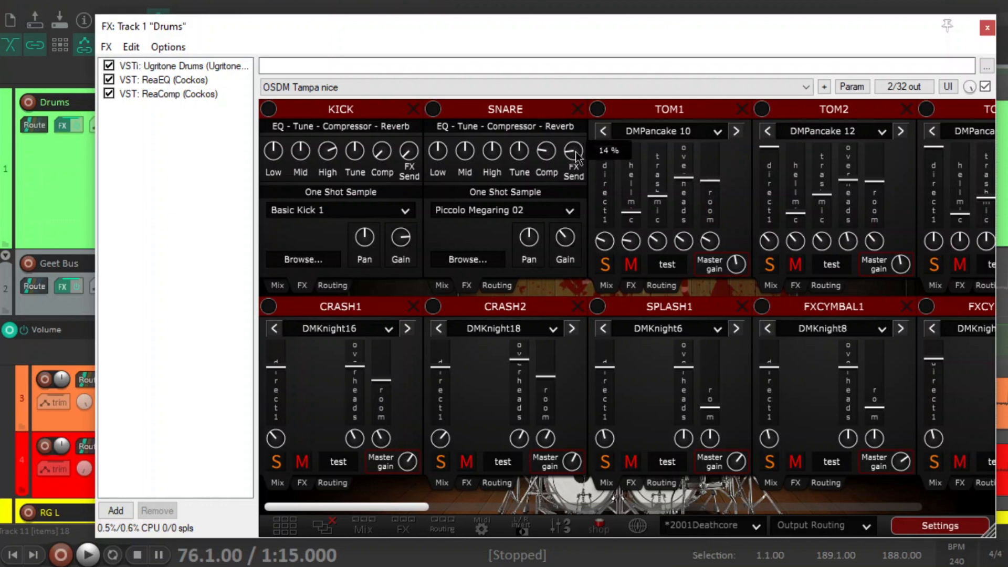
left_click(441, 286)
left_click(276, 286)
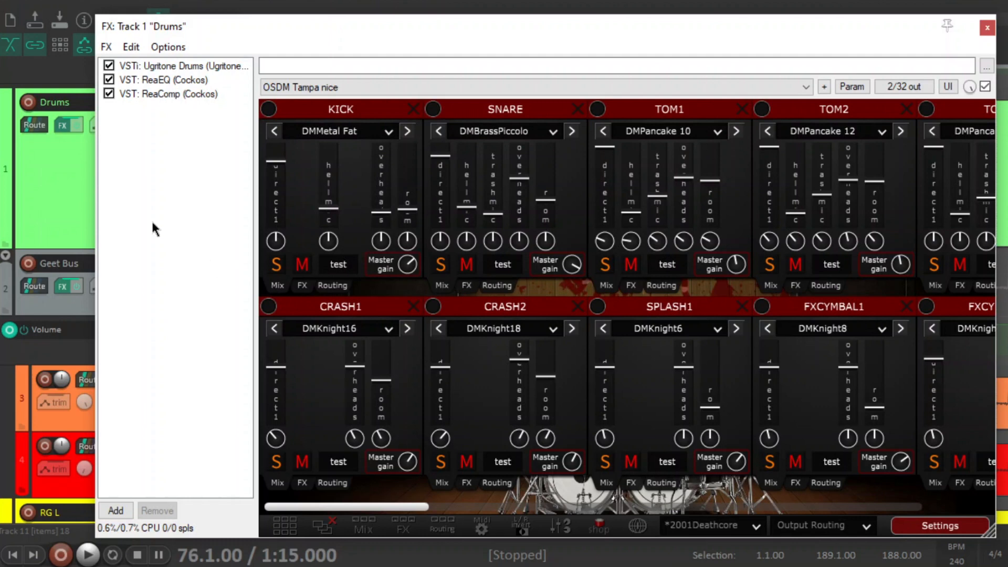
- Review the ReaEQ bands and ReaComp settings on the Drums track and close its effects window
left_click(189, 81)
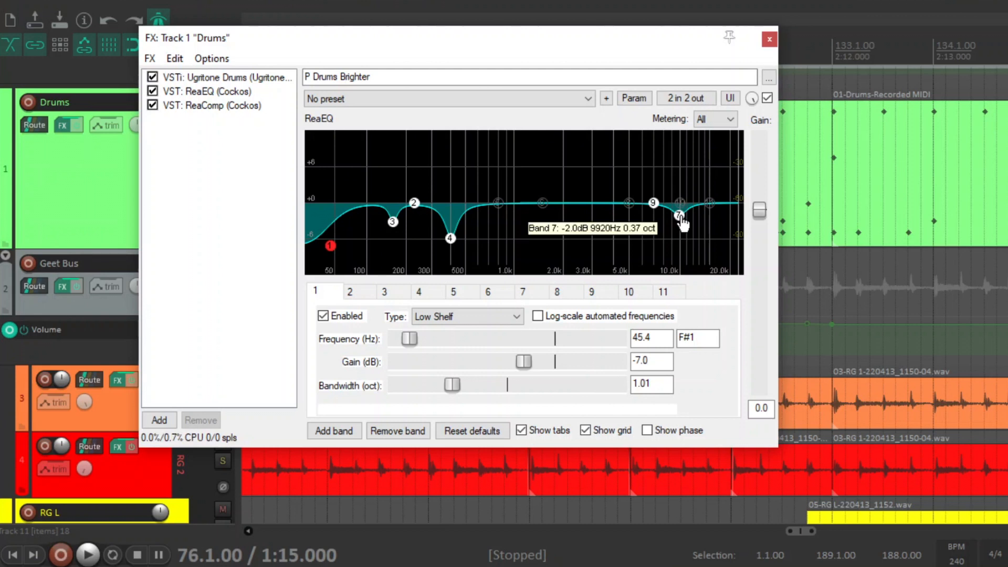
left_click(241, 105)
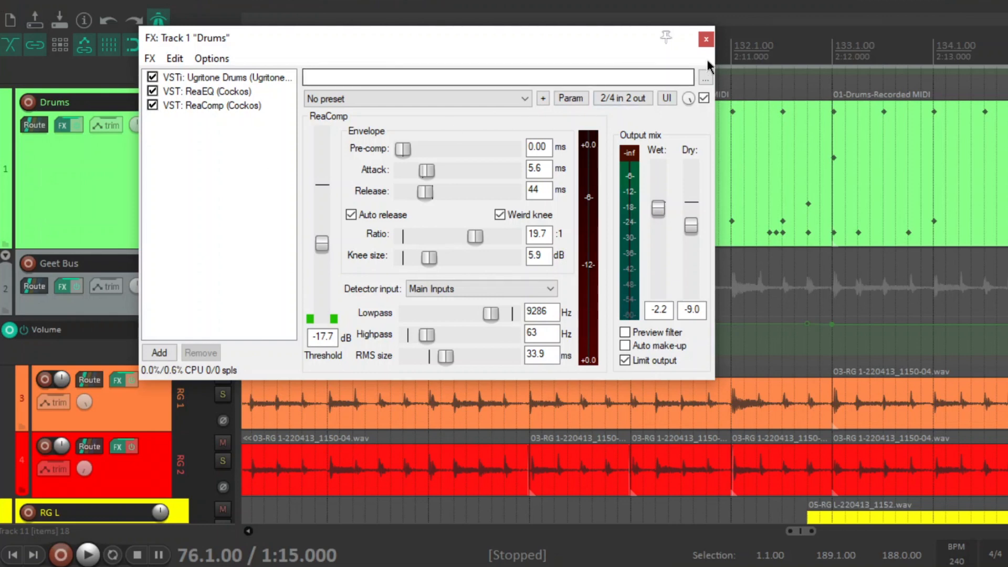
left_click(706, 40)
- Solo the Drums track and play it from bar 76 while watching ReaComp and ReaEQ work, and stop playback
left_click(222, 116)
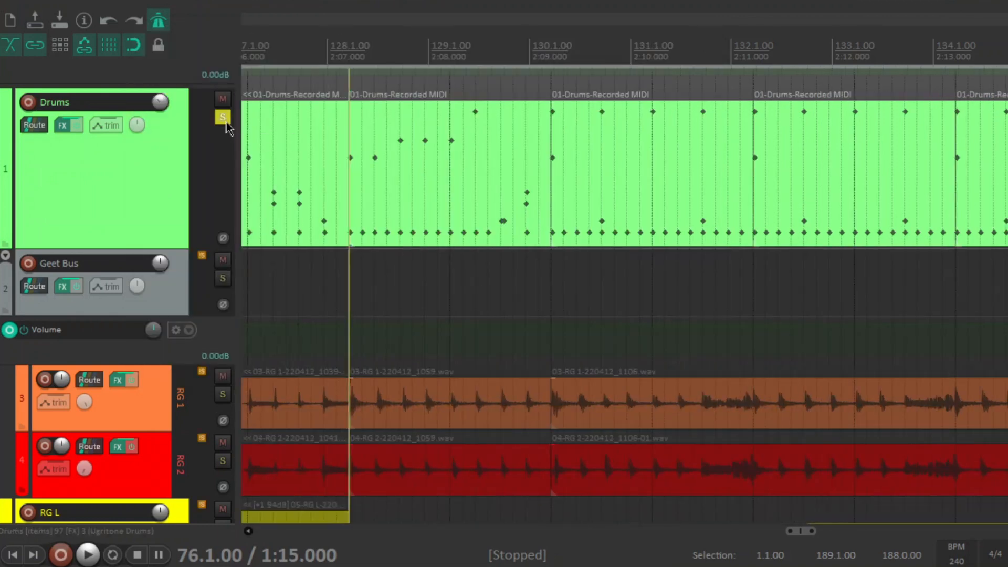
key("space")
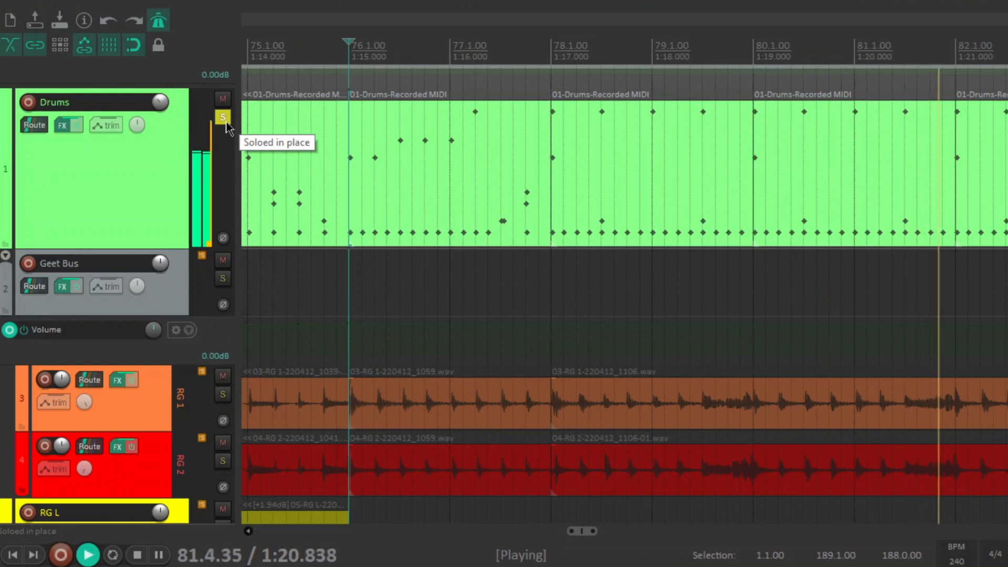
left_click(62, 131)
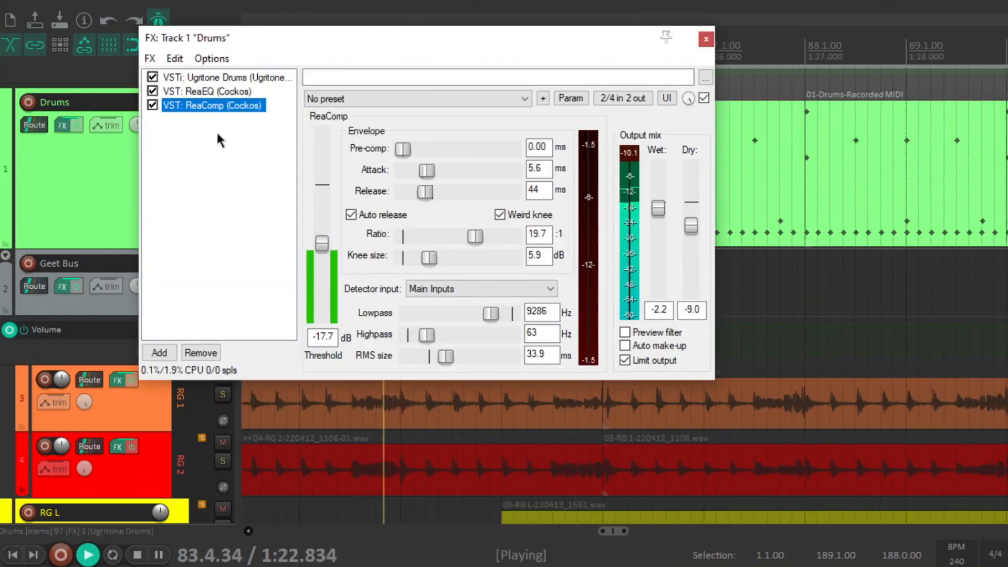
left_click(234, 93)
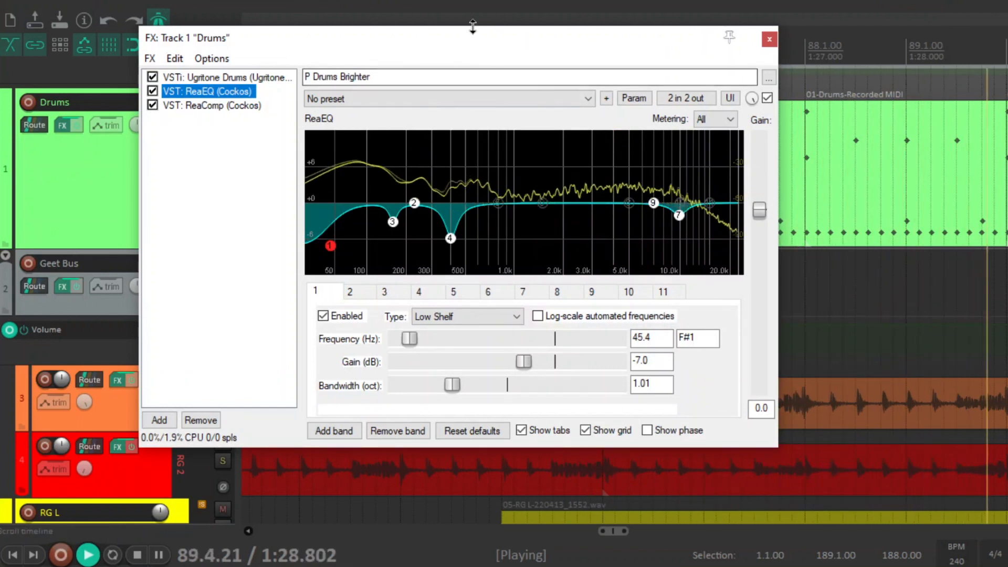
key("space")
left_click(767, 41)
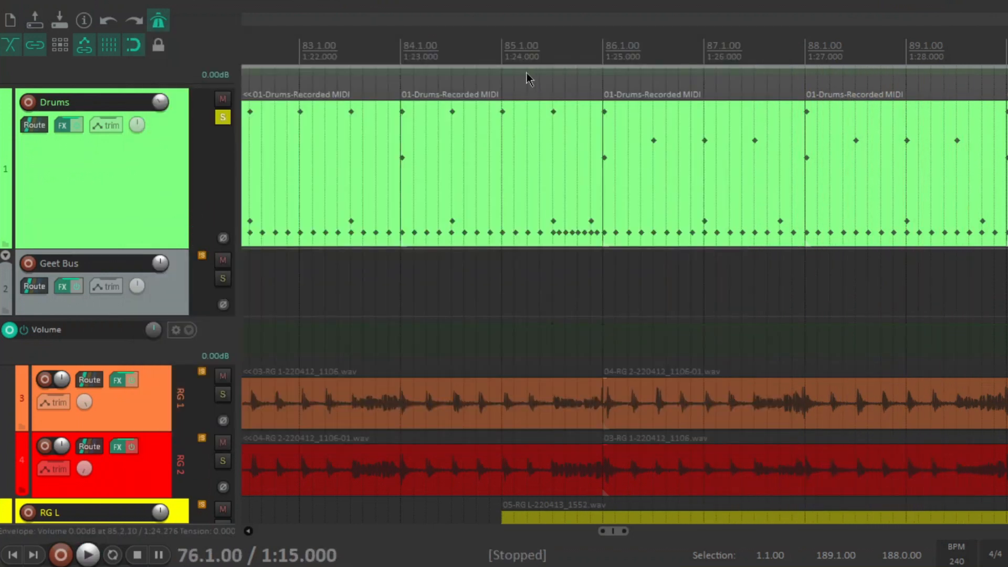
- Bypass ReaEQ and ReaComp on the Drums track and listen to the soloed drums from 85.2.50
left_click(539, 50)
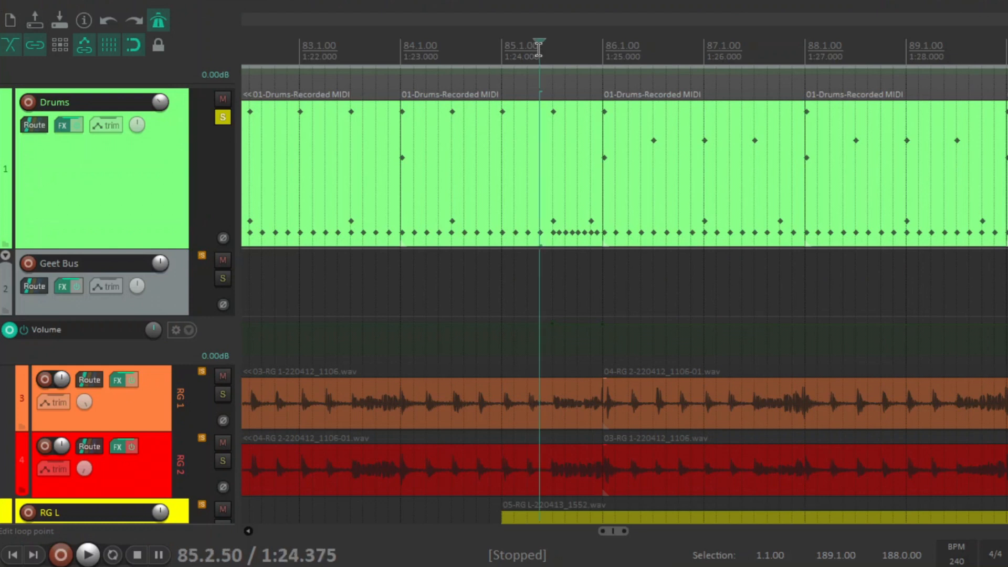
left_click(67, 125)
left_click(153, 91)
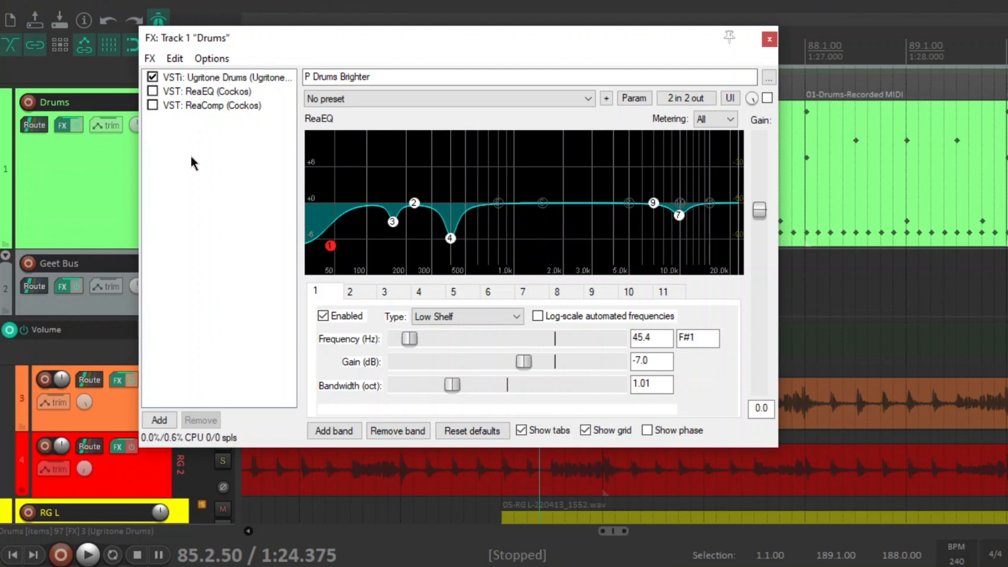
key("space")
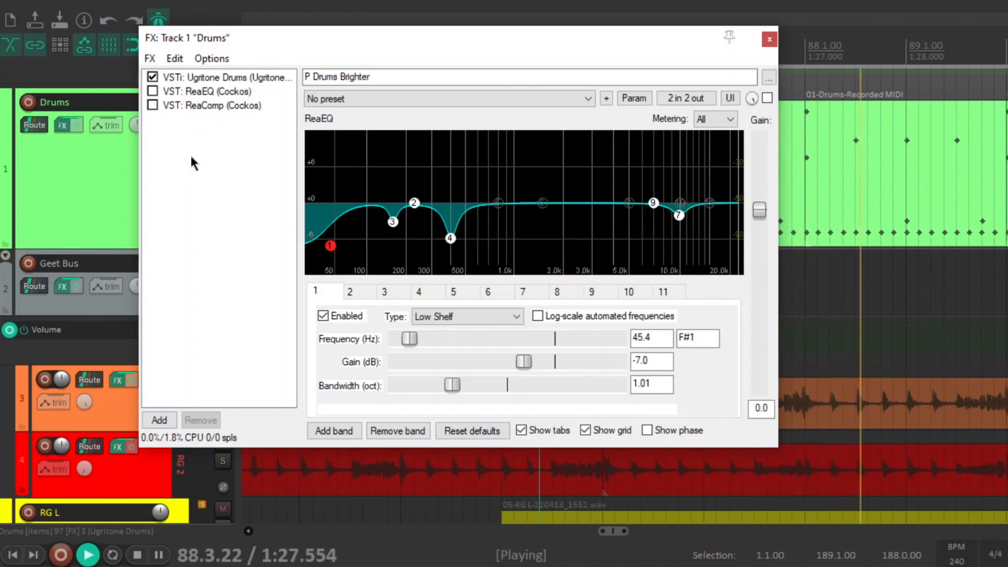
- Re-enable ReaEQ and ReaComp on the Drums track, listen to the processed drums for comparison and stop playback
left_click(152, 91)
left_click(152, 105)
key("space")
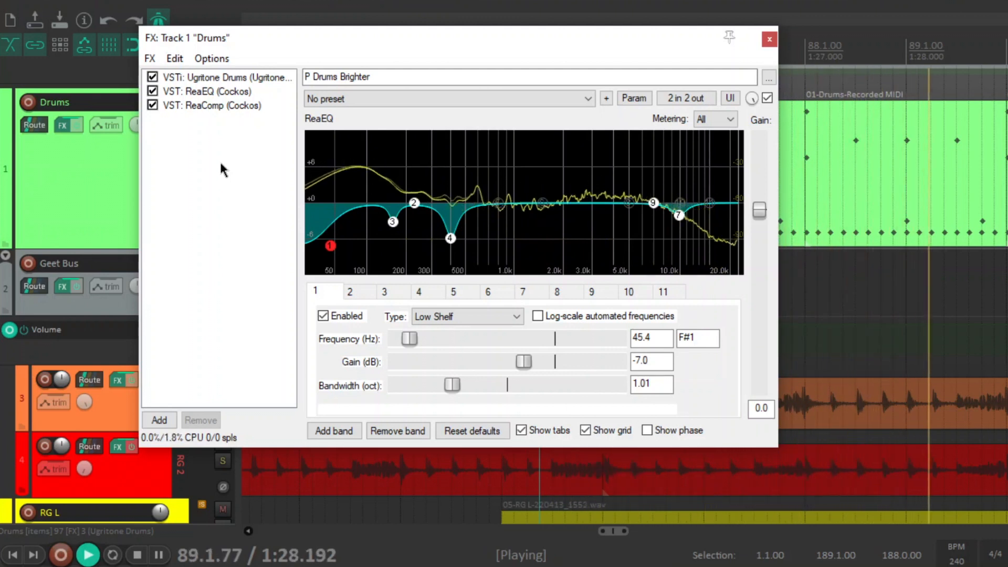
key("space")
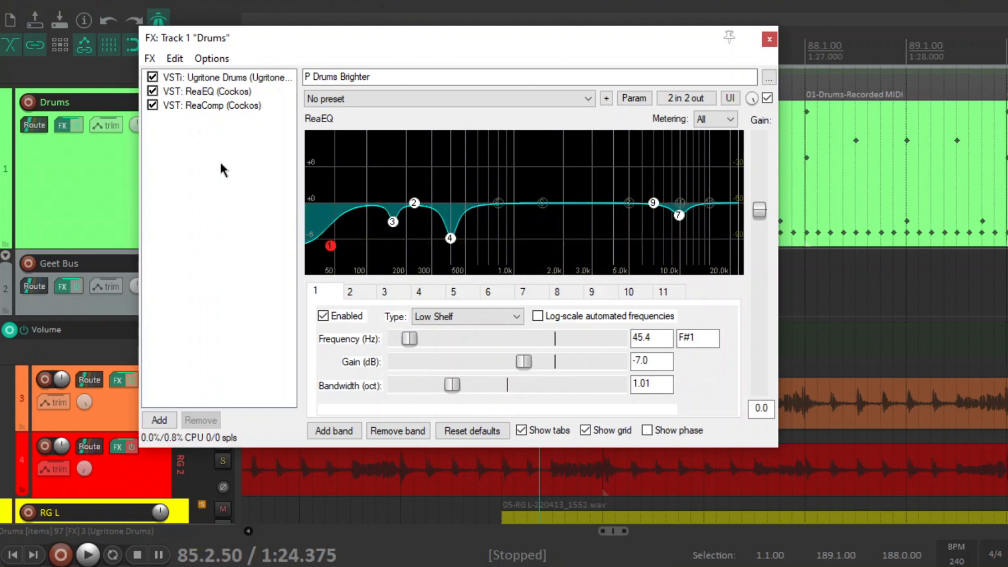
- Check the ReaComp settings on the Drums track, close its effects window and unsolo the track
left_click(223, 106)
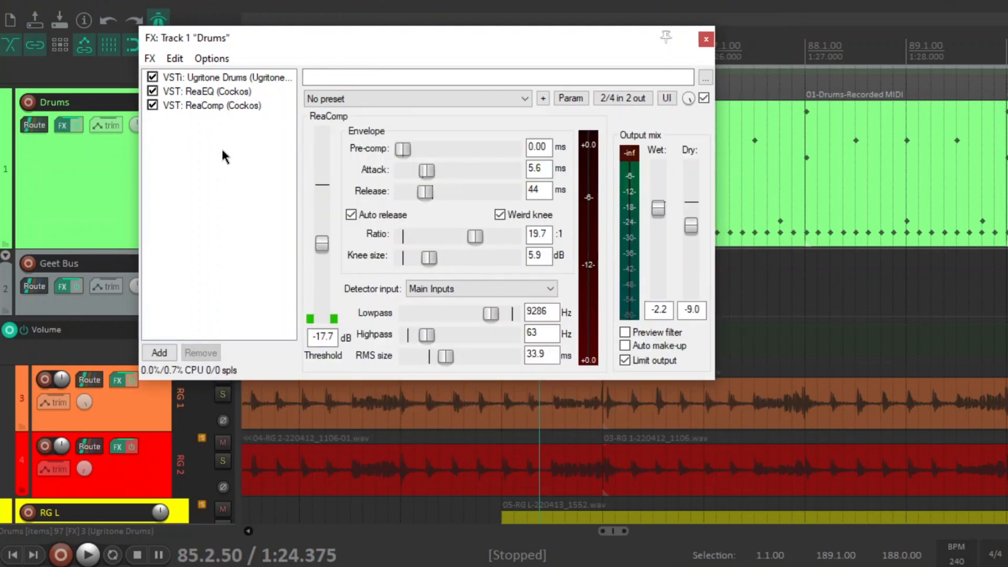
left_click(235, 109)
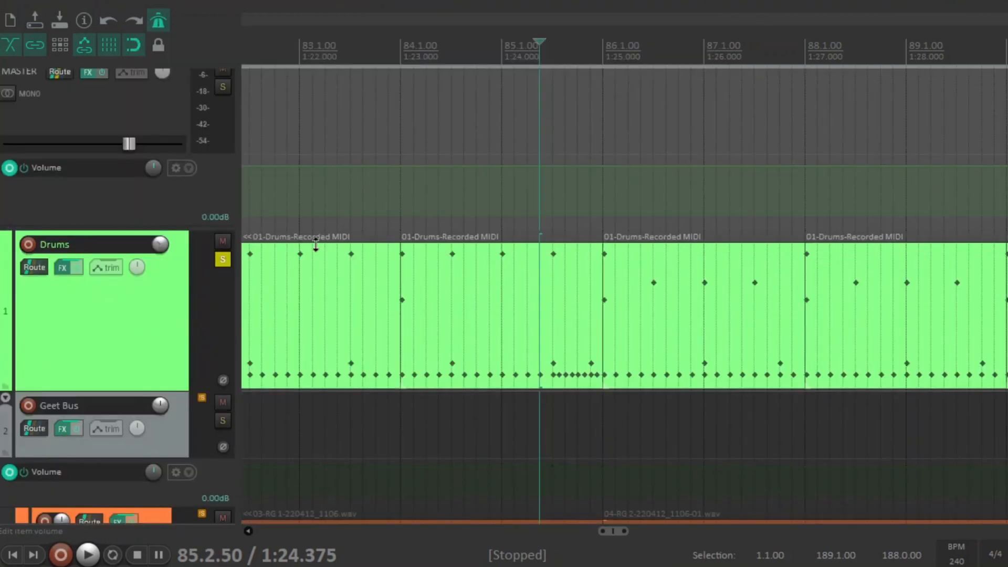
left_click(223, 259)
- Open the RG 1 track's effects and examine the RVXX EX pedals and amp settings
scroll(277, 99, "down", 8)
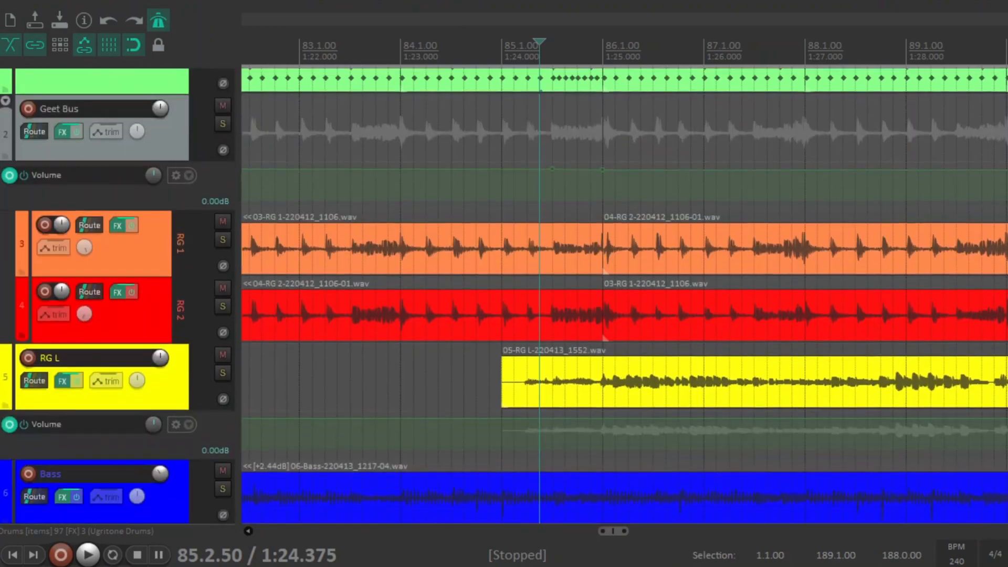
left_click(115, 241)
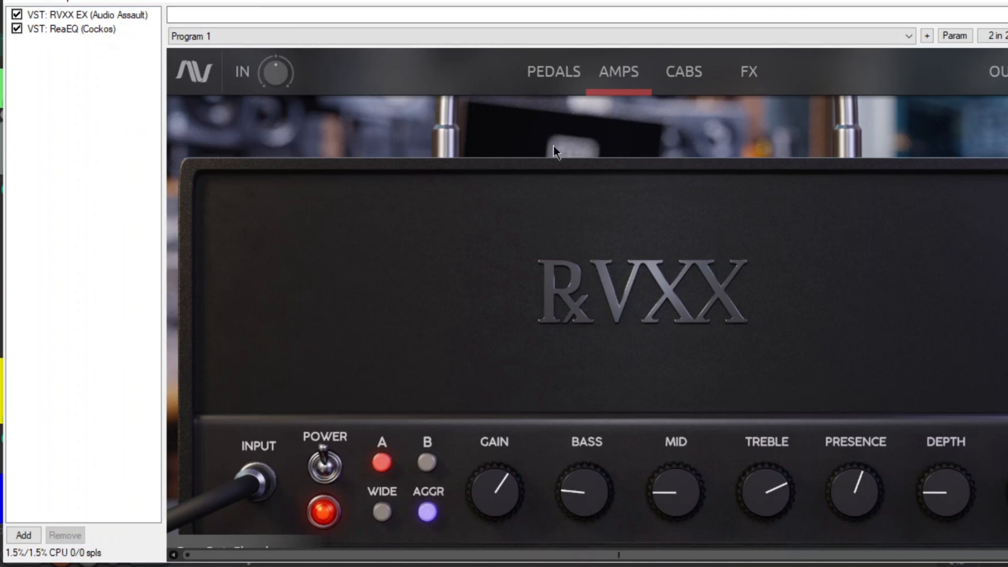
left_click(548, 77)
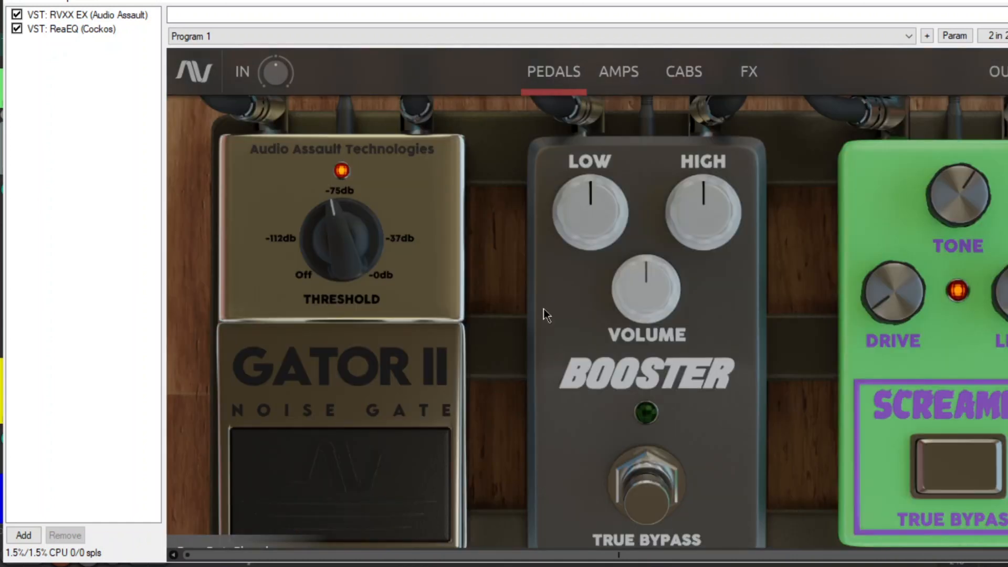
mouse_move(925, 199)
left_click(625, 80)
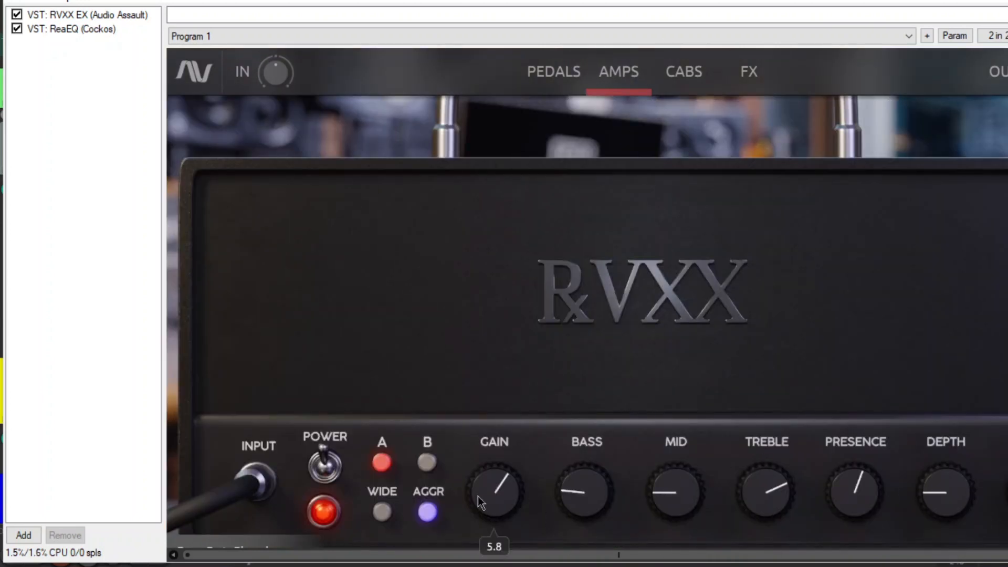
- Examine the RVXX EX cabinet settings and ReaEQ curve on the RG 1 track and close its effects window
left_click(679, 78)
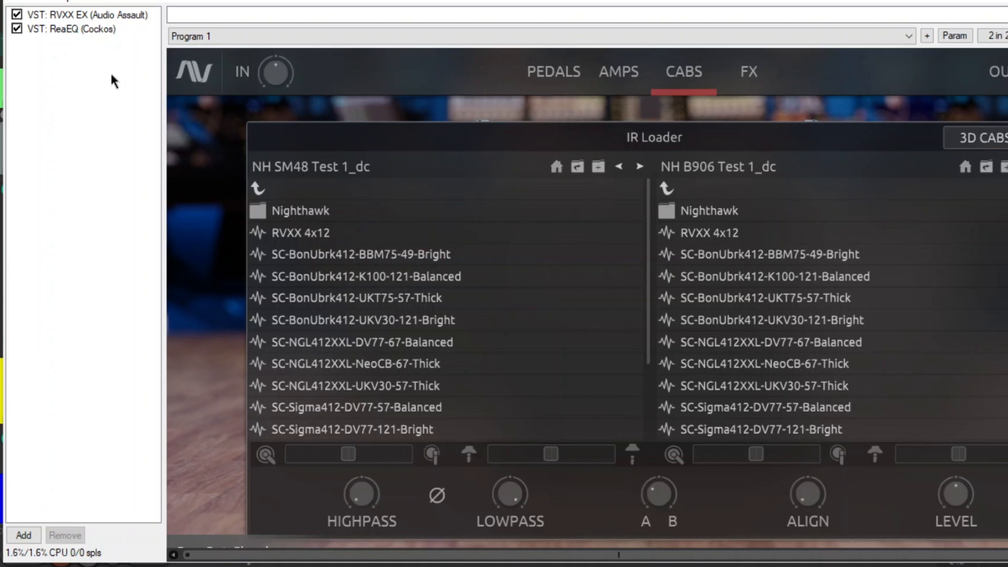
left_click(99, 30)
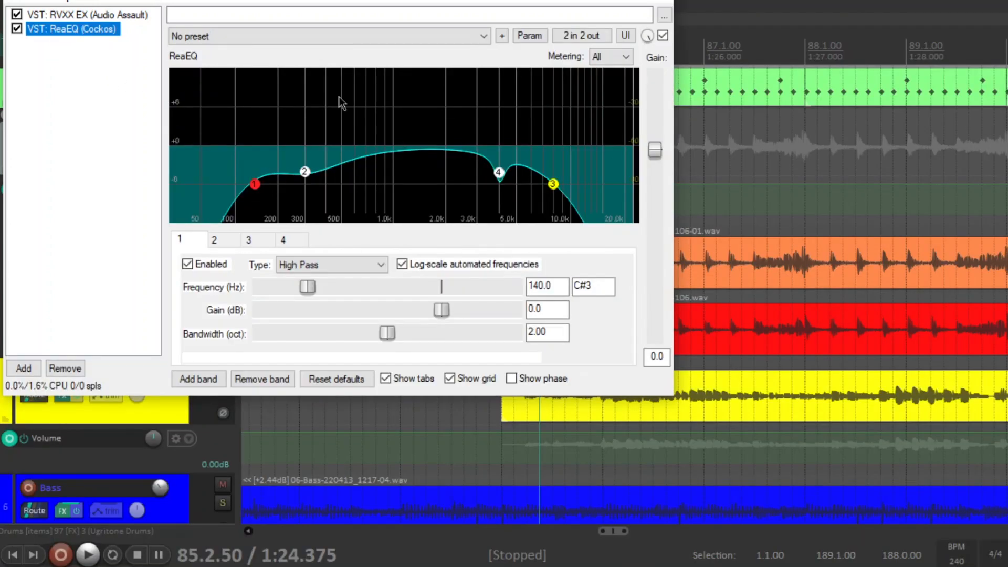
left_click_drag(326, 0, 451, 65)
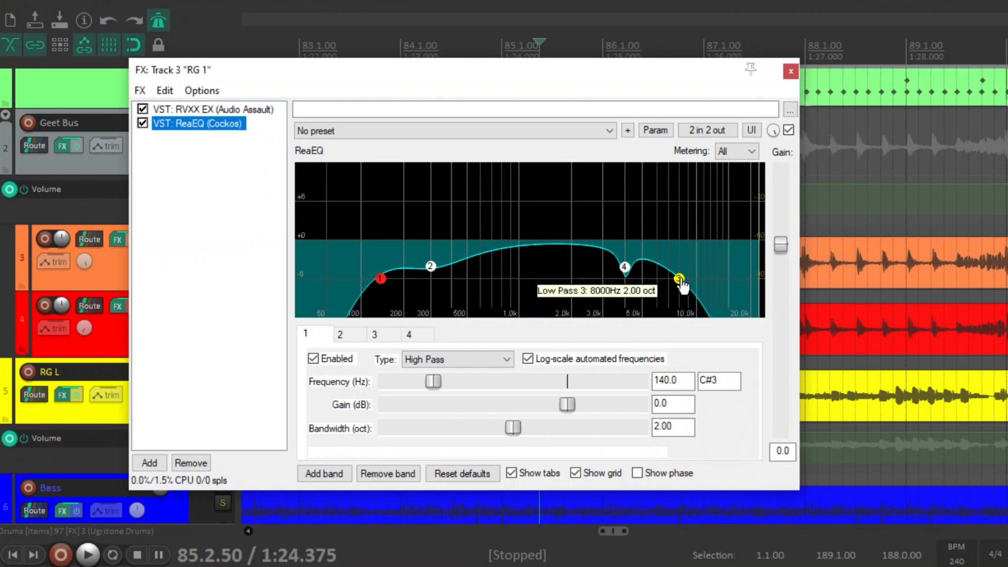
left_click(243, 194)
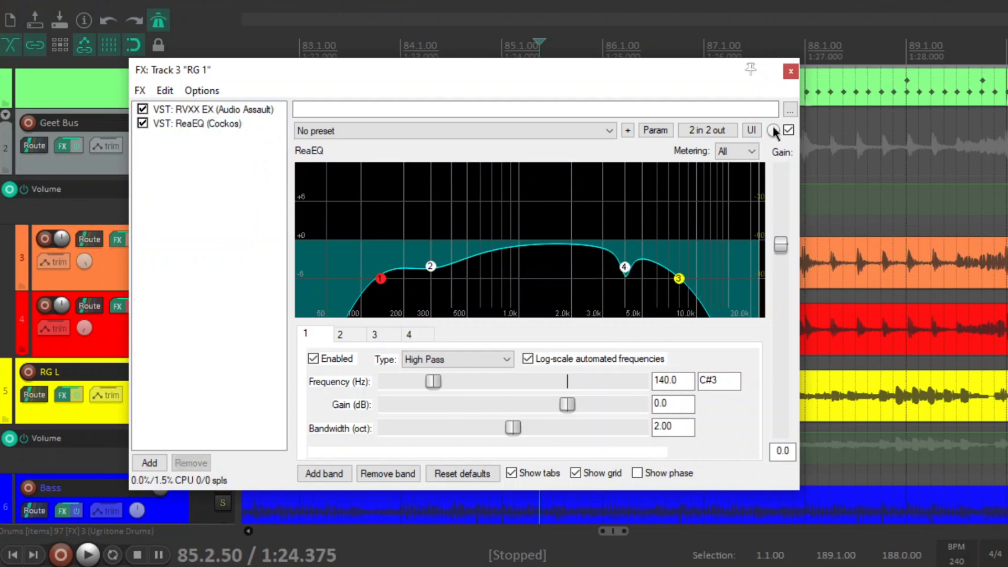
left_click(791, 71)
- Solo the RG 1 track, play it from 85.2.50 with its ReaEQ open to watch the spectrum, and stop playback
left_click(222, 253)
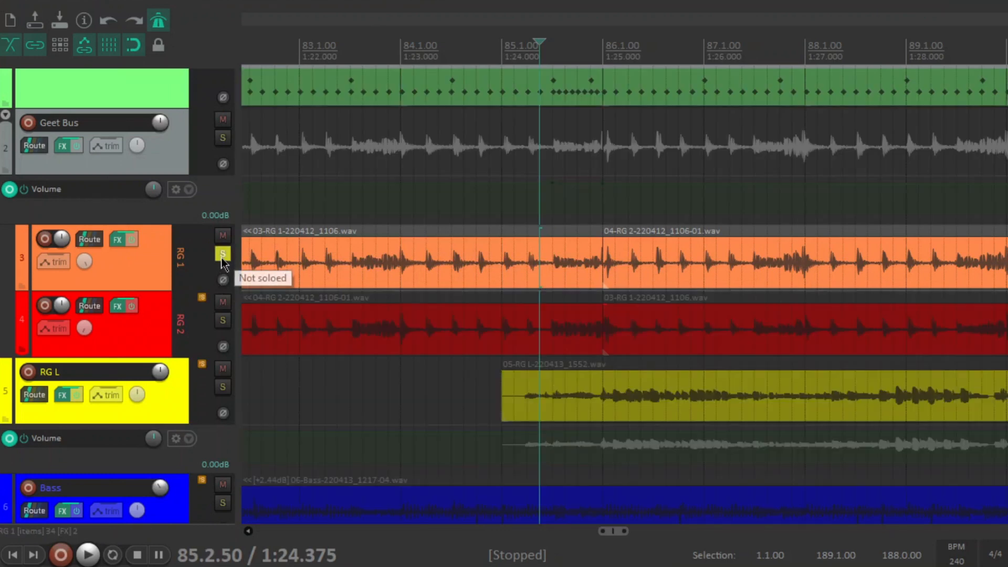
key("space")
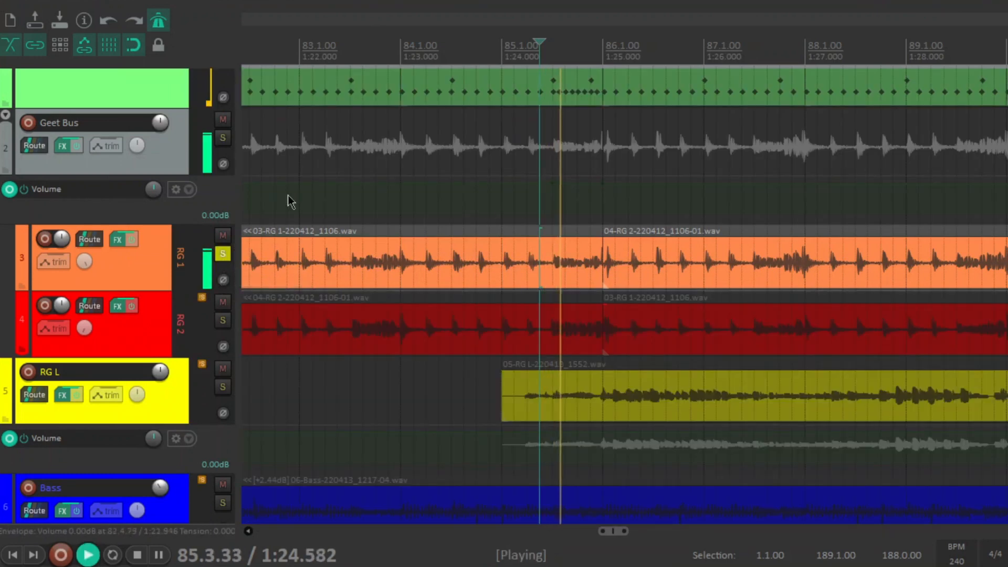
left_click(117, 240)
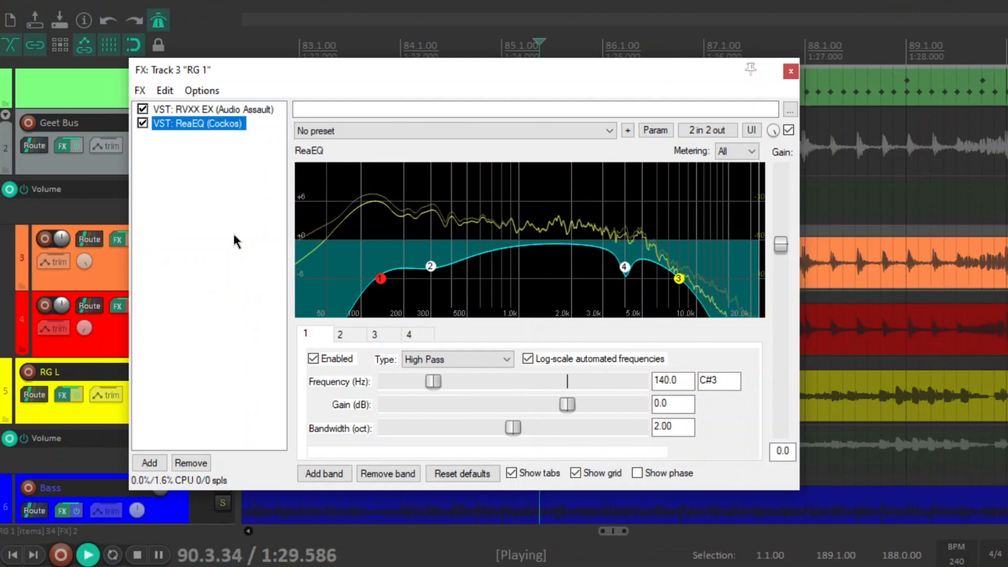
key("space")
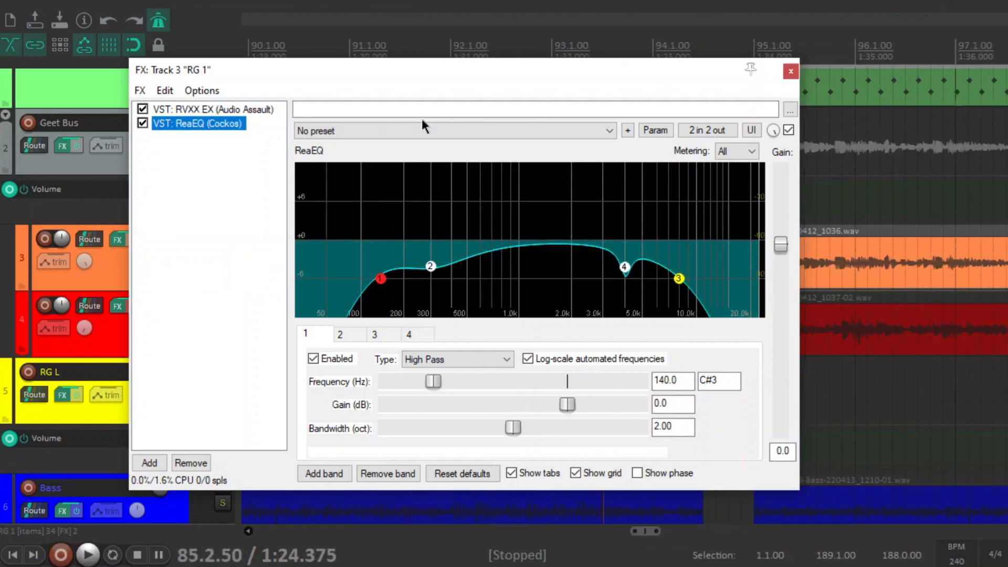
- Add RG 2 to the solo, listen to both rhythm guitars from 85.2.50 and stop playback
left_click_drag(406, 78, 620, 52)
left_click(223, 320)
key("space")
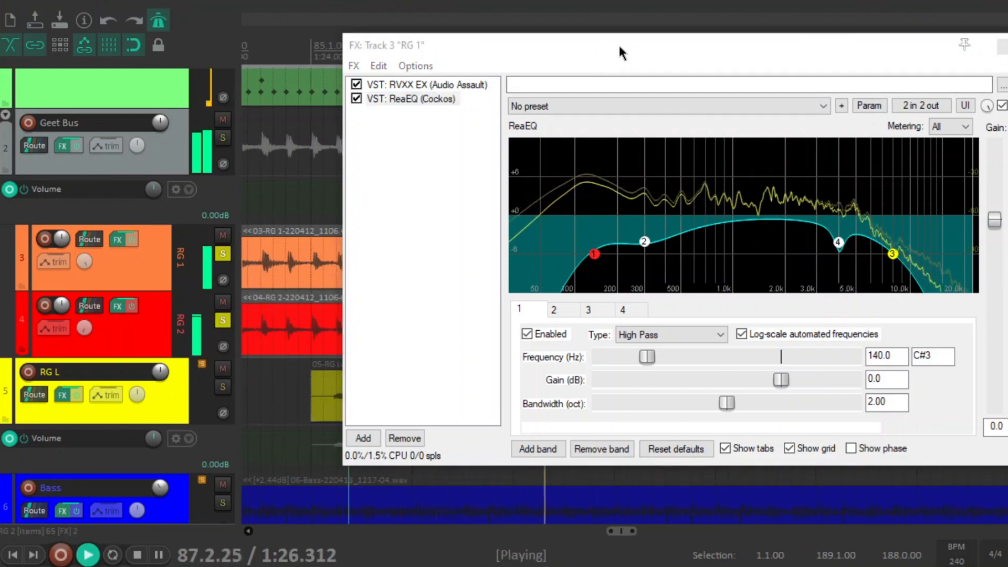
left_click_drag(619, 47, 476, 47)
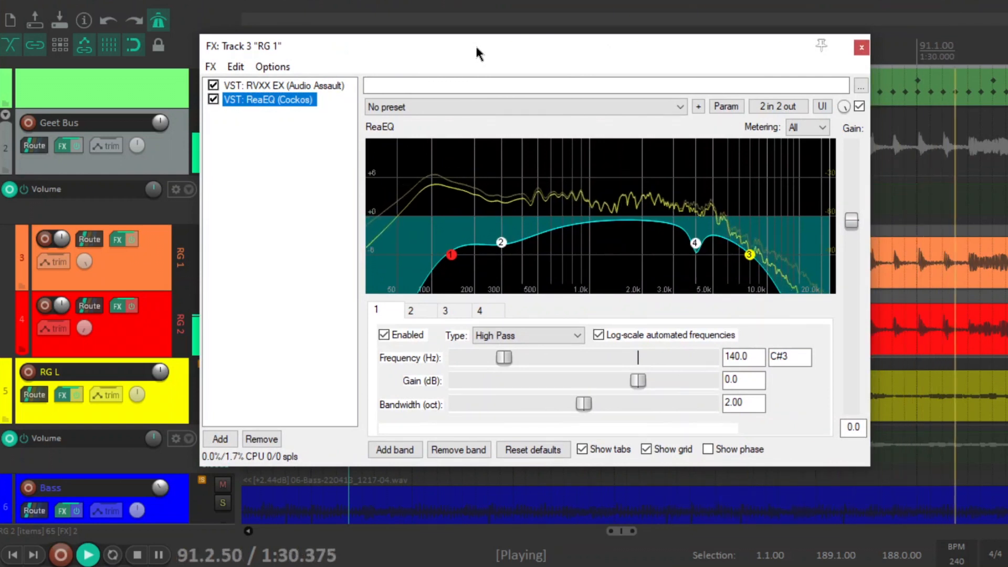
key("space")
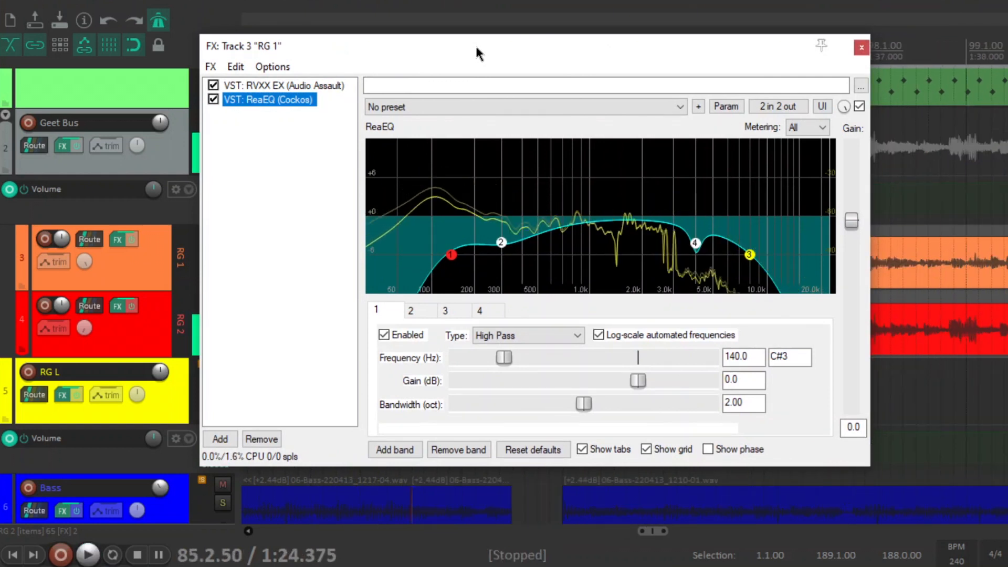
- Sweep the RVXX EX A/B cabinet blend on RG 1 between NH SM48 Test 1_dc and NH B906 Test 1_dc
left_click(347, 86)
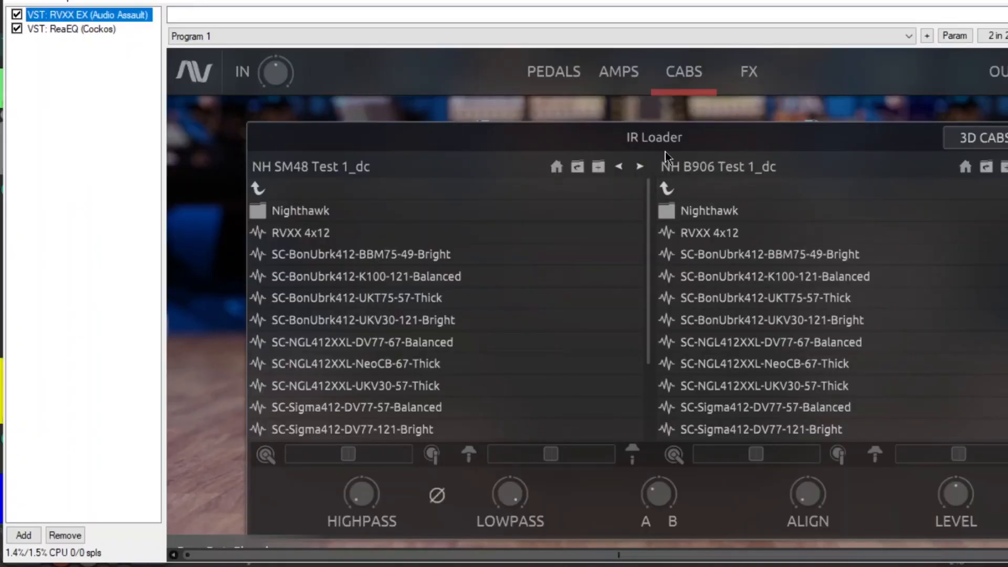
mouse_move(650, 502)
left_click_drag(659, 480, 660, 392)
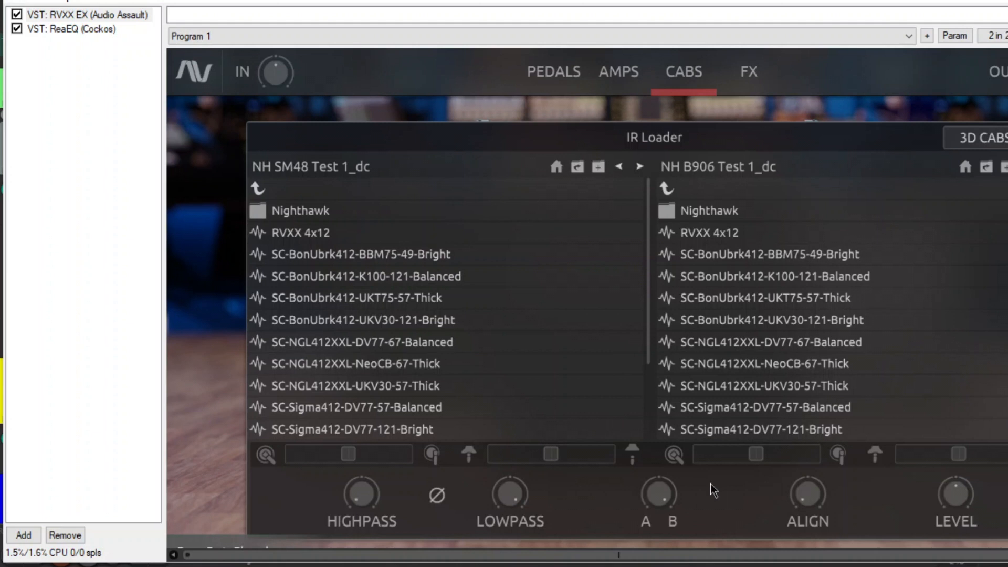
left_click_drag(661, 484, 659, 504)
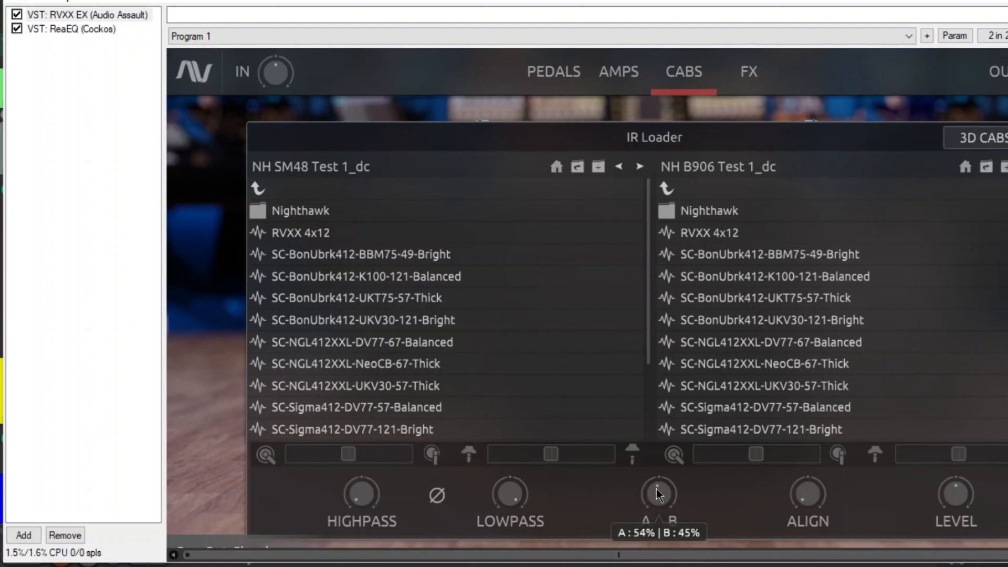
mouse_move(664, 492)
left_click_drag(662, 512, 662, 555)
left_click_drag(657, 503, 685, 293)
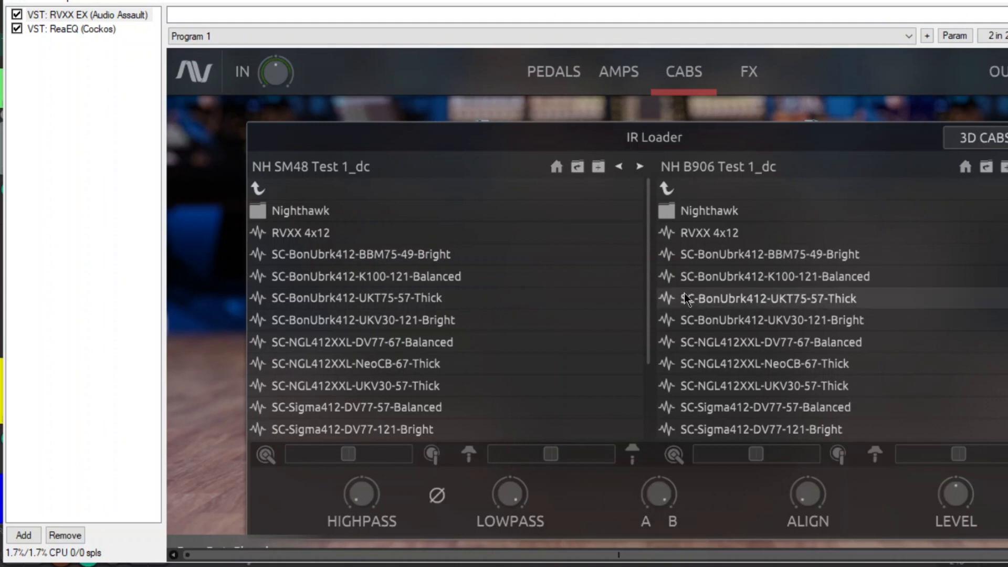
mouse_move(662, 487)
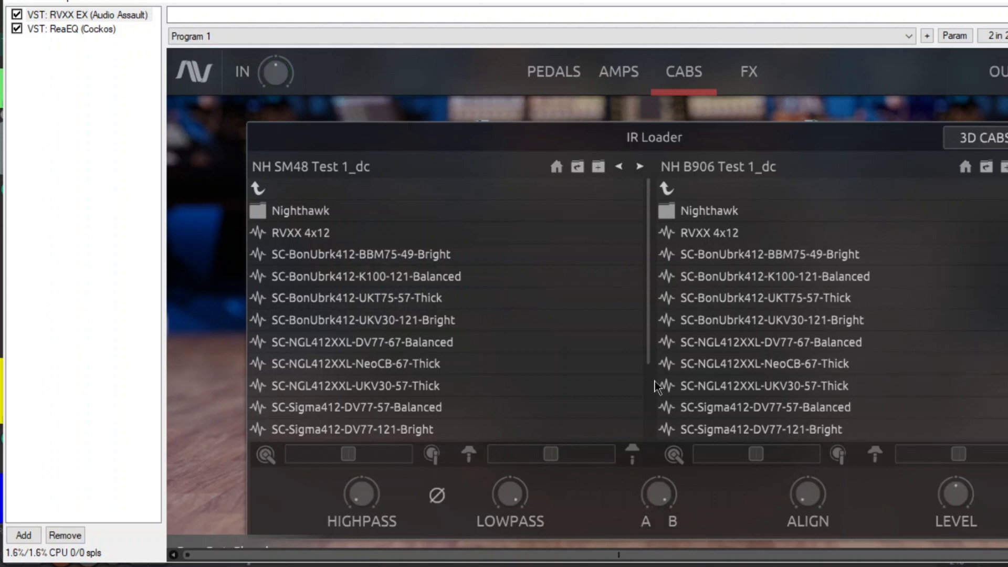
left_click_drag(662, 486, 663, 566)
left_click_drag(662, 493, 666, 456)
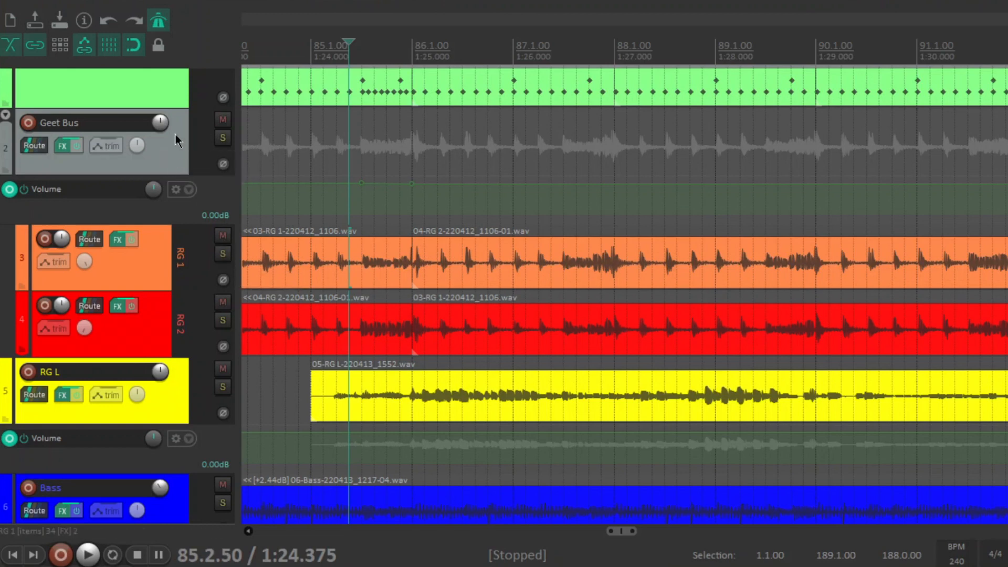
- Open the Geet Bus track's effects and examine the SonEQ and TDR Nova settings
left_click(8, 173)
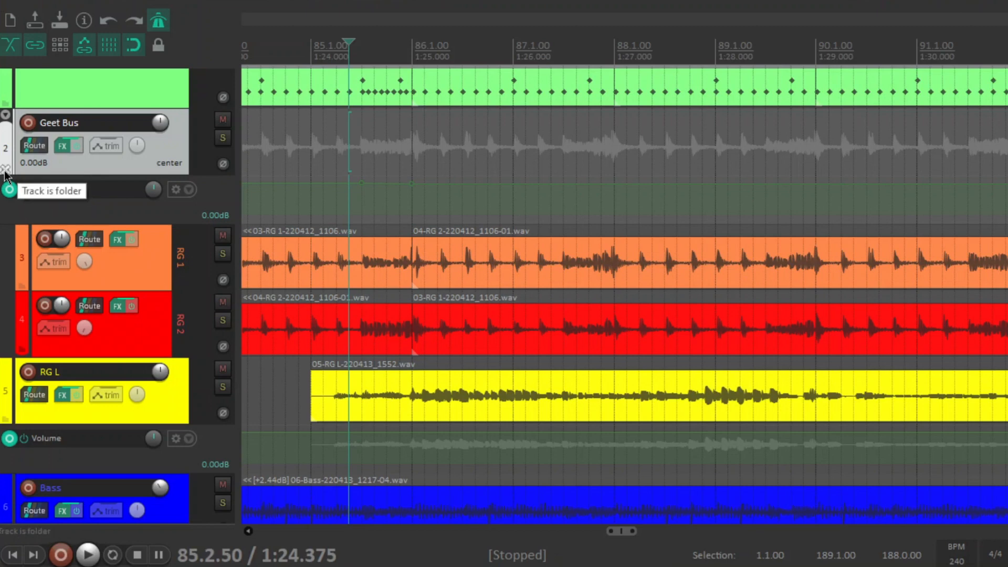
left_click(63, 144)
left_click(177, 148)
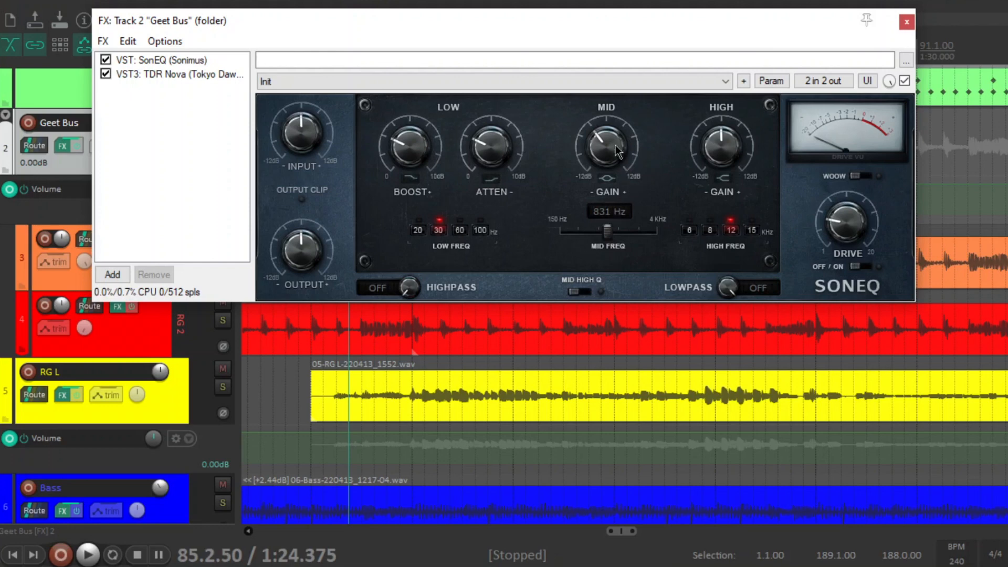
left_click(195, 74)
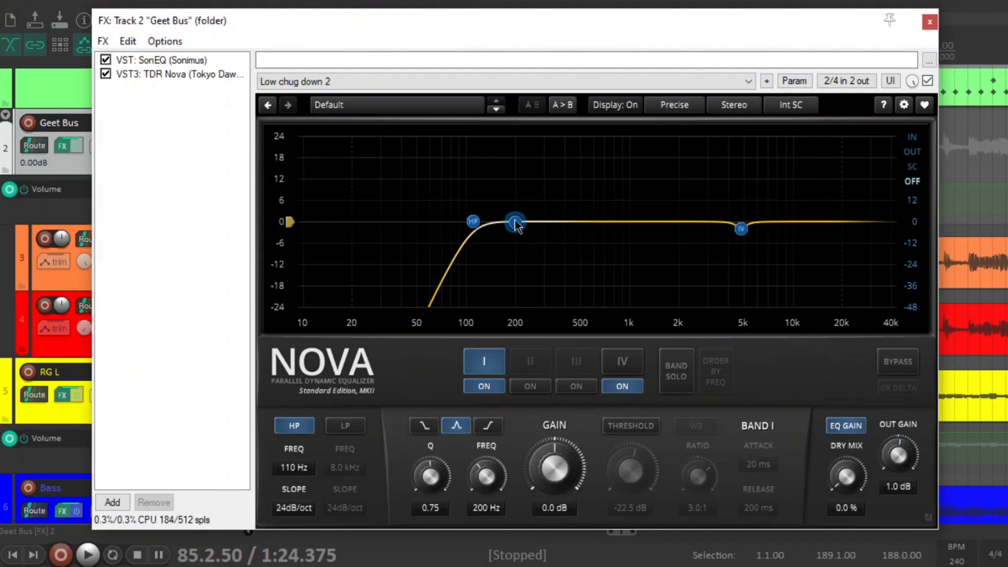
- Enable the threshold on TDR Nova's band I at 200 Hz and listen to its dynamic reduction from 85.2.50
left_click(643, 428)
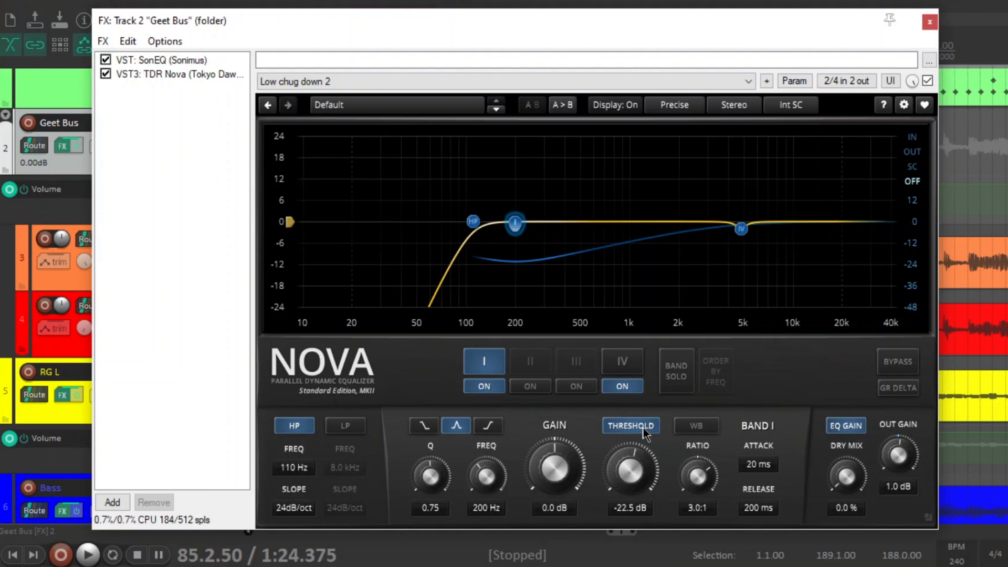
key("space")
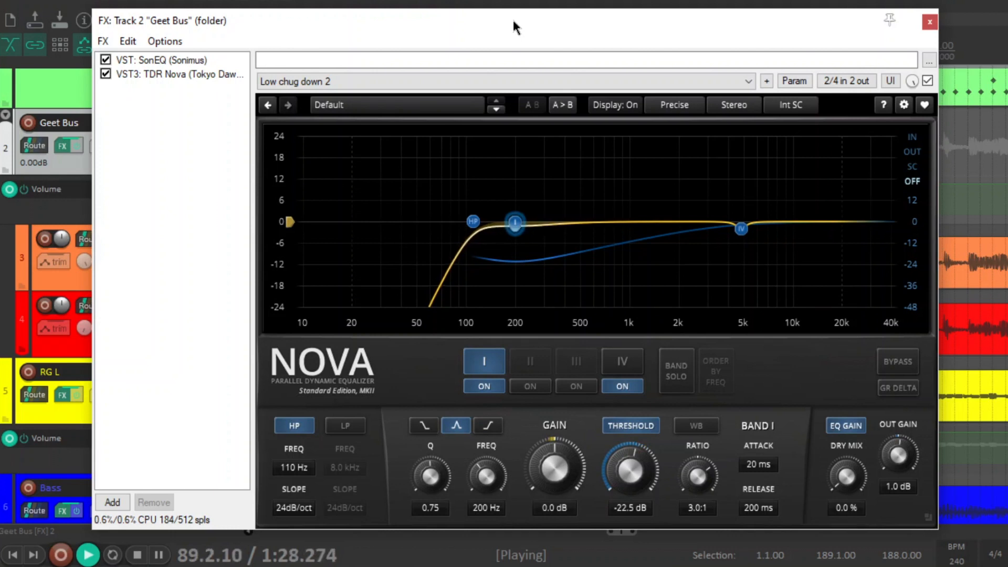
key("space")
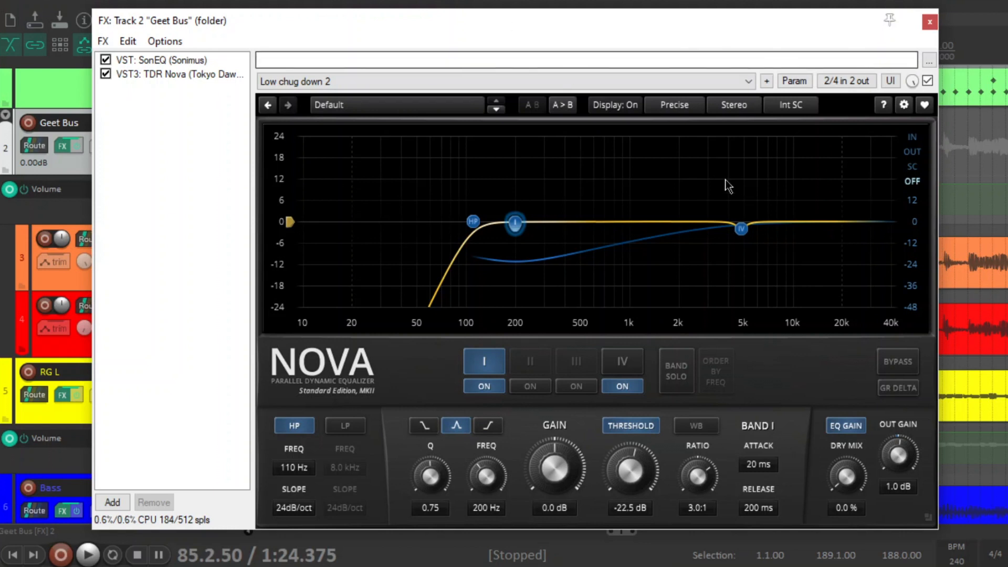
- Check the band IV settings in TDR Nova and close the Geet Bus effects window
left_click(744, 235)
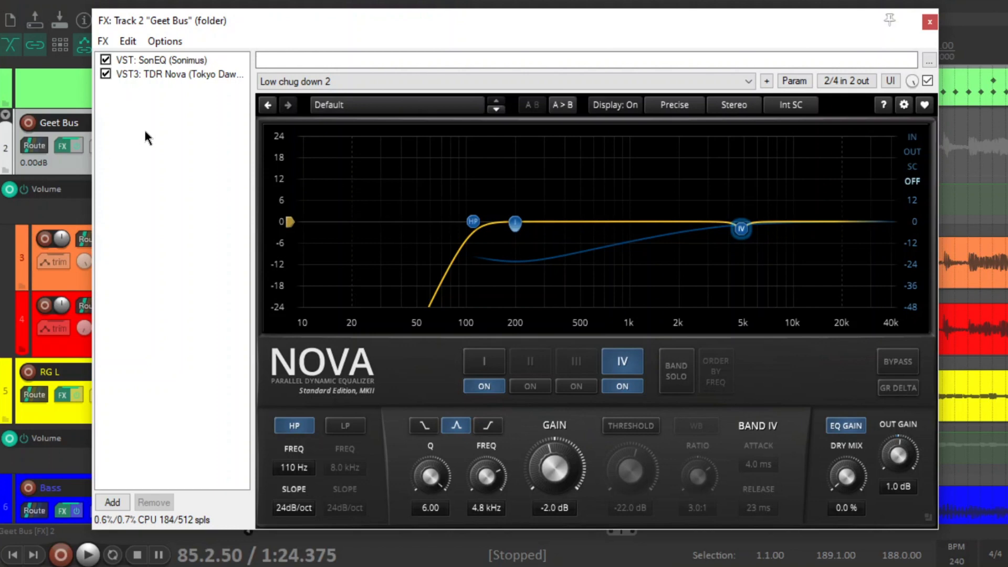
left_click(929, 21)
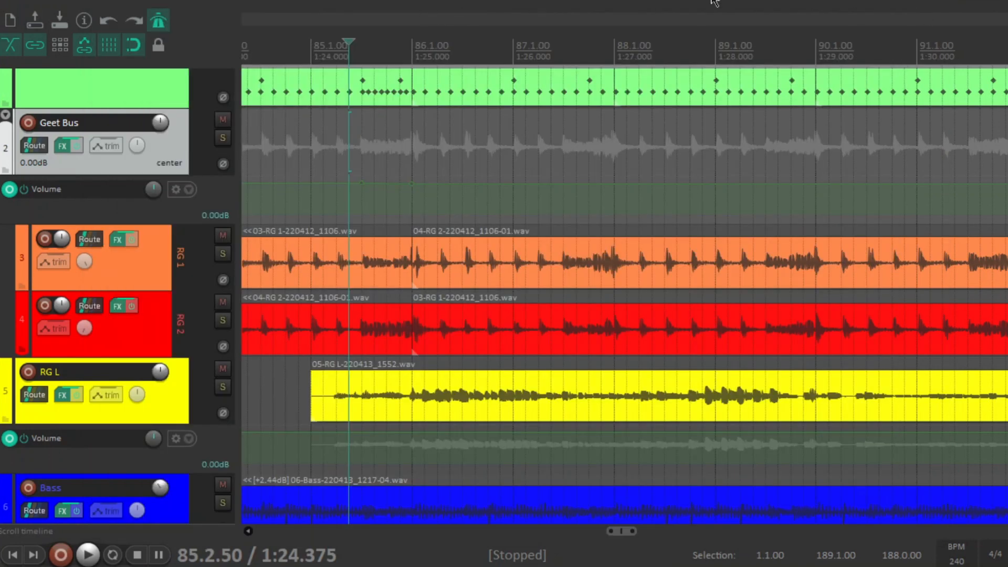
- Open the RG L track's effects and examine the ExpressFX Flange/Wah-Wah settings
scroll(624, 294, "down", 1)
scroll(952, 304, "down", 5)
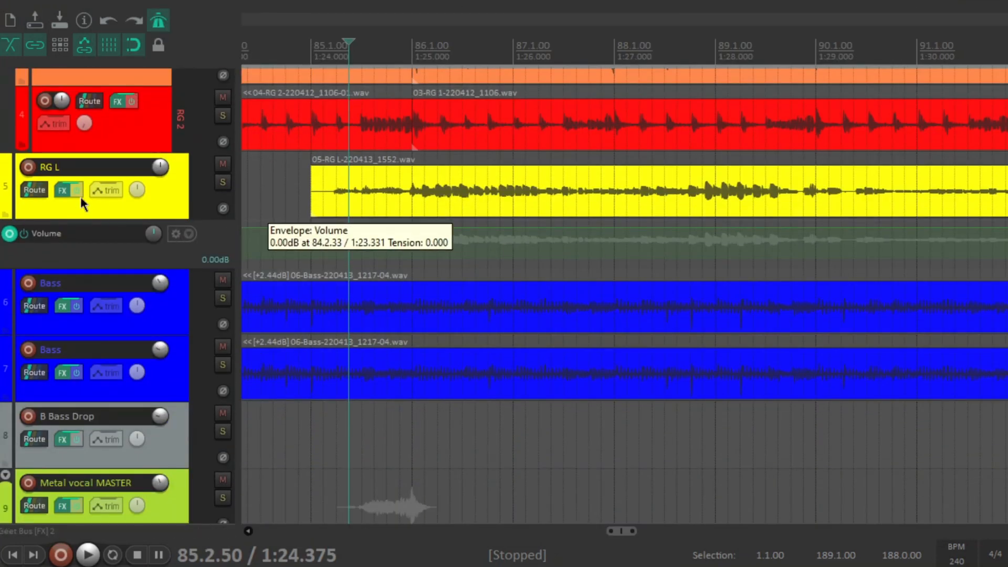
left_click(58, 191)
left_click_drag(287, 36, 325, 55)
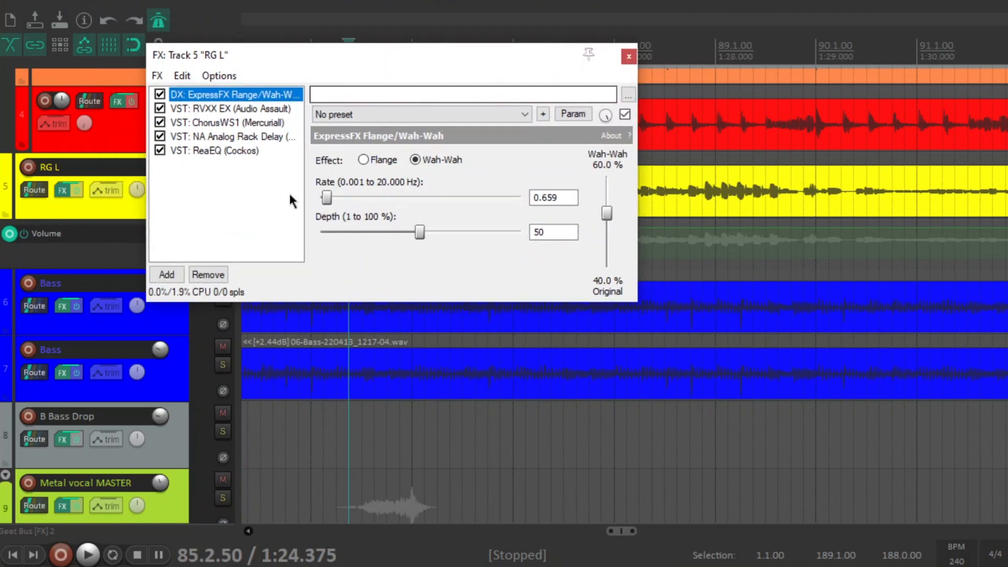
left_click(261, 196)
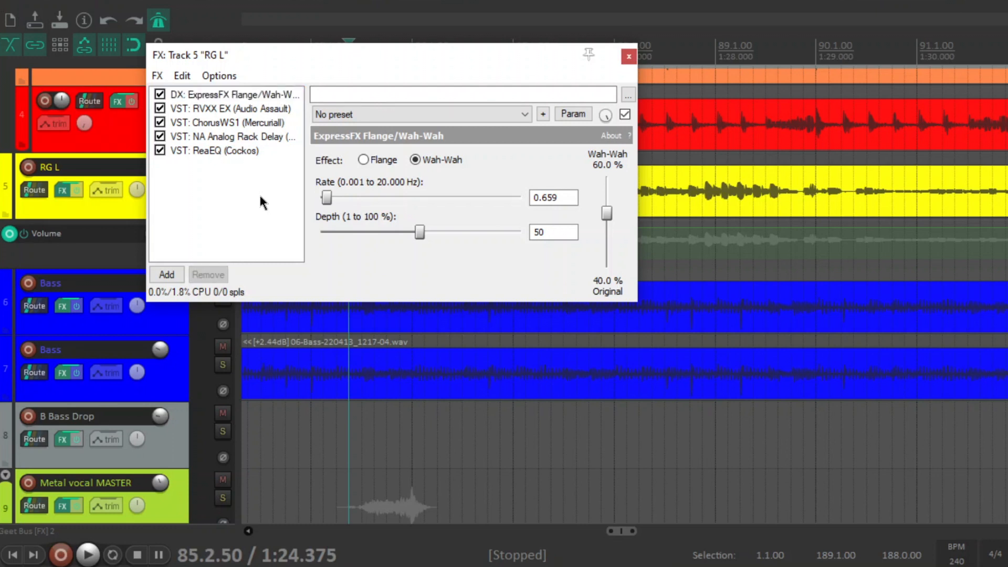
- Browse the DX plug-ins available for the RG L track and close the list without adding one
left_click(170, 275)
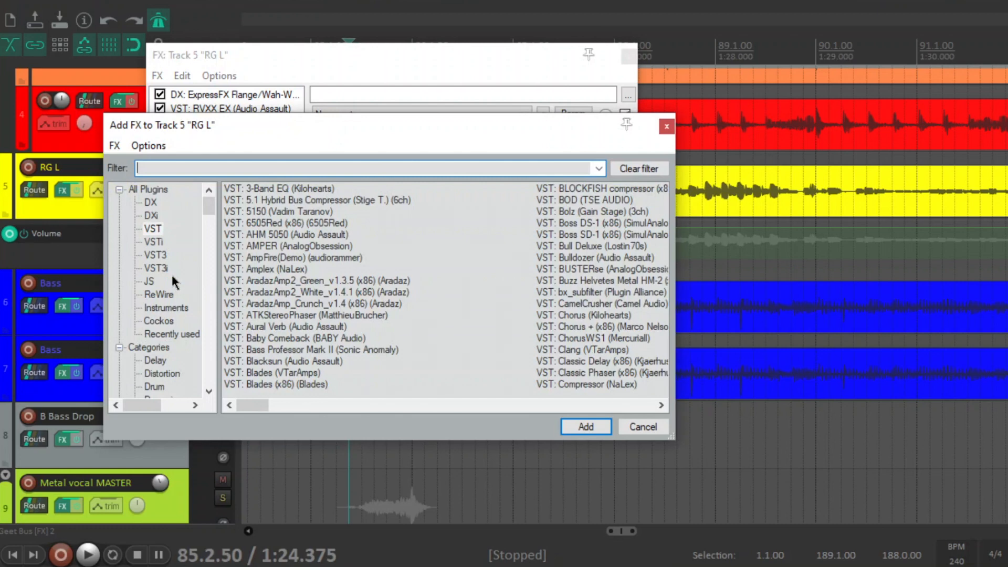
left_click(153, 202)
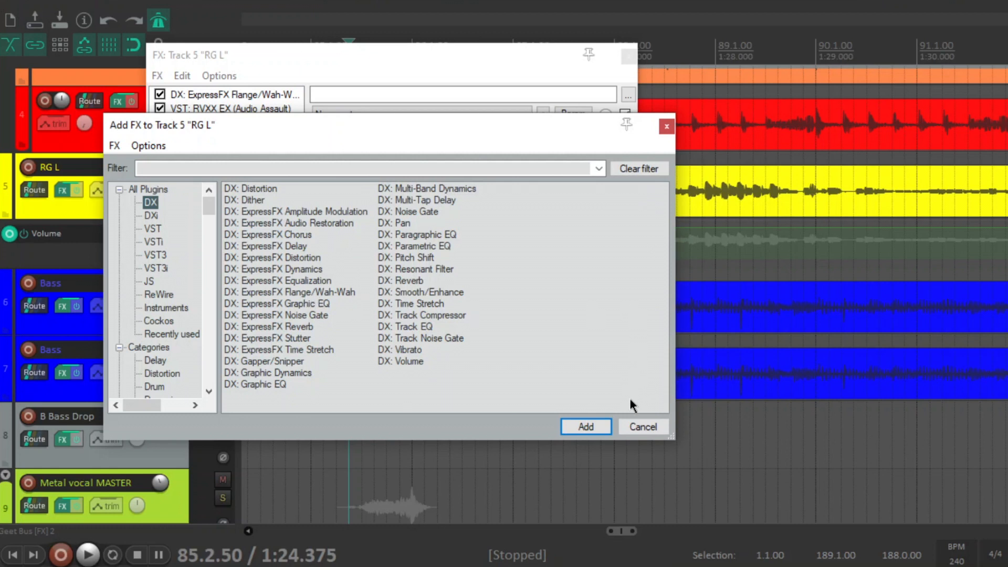
left_click(641, 426)
- Solo the RG L track, listen to it from 85.2.50 and stop playback
left_click_drag(324, 64, 371, 108)
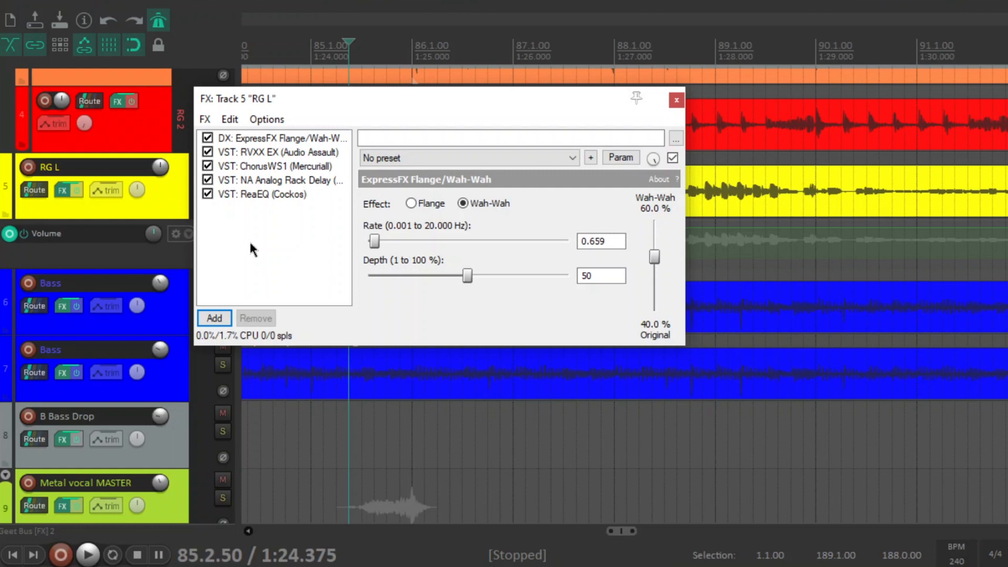
left_click_drag(295, 94, 367, 108)
left_click(223, 183)
key("space")
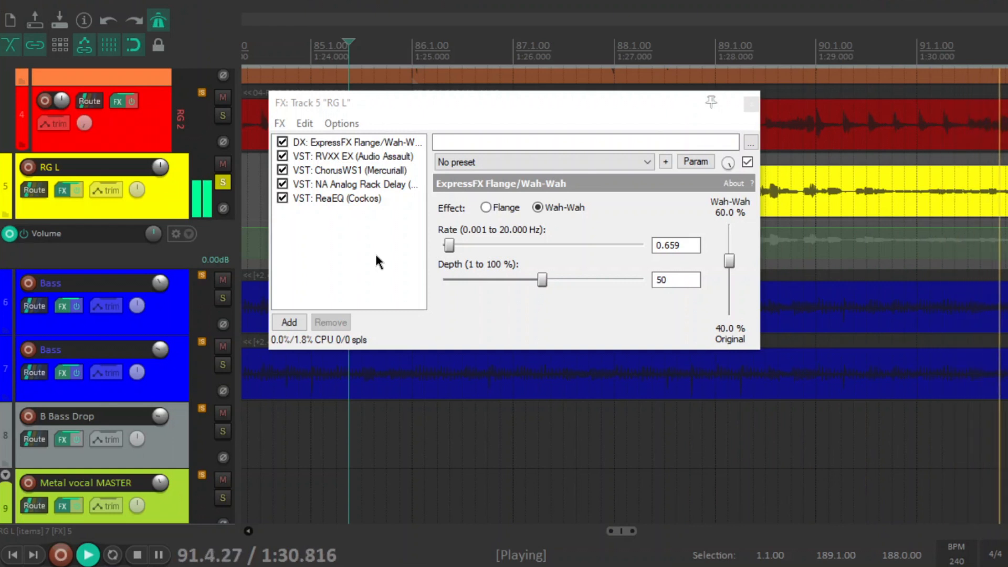
key("space")
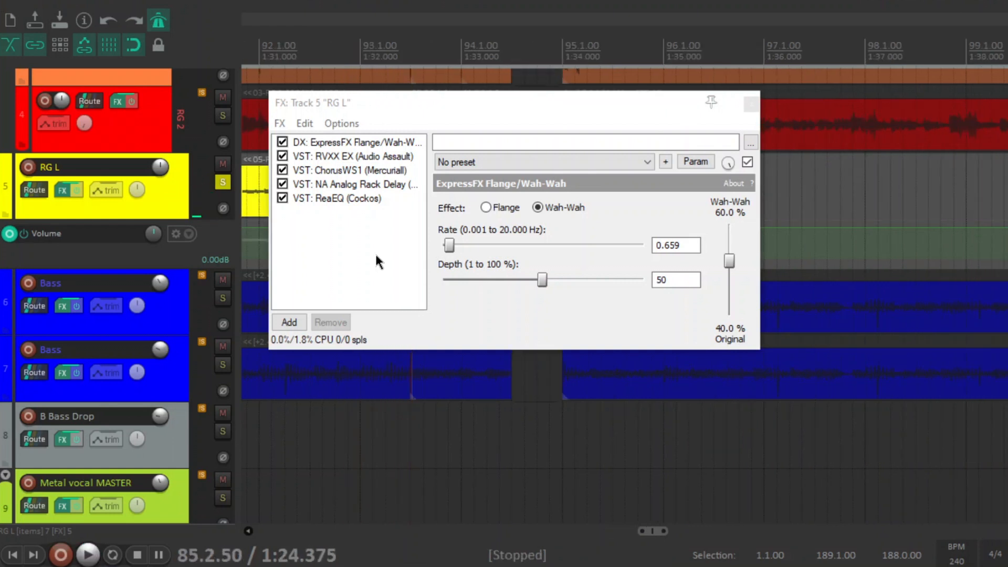
- Examine the RVXX EX cabinet blend and the ChorusWS1 pedal settings on the RG L track
left_click(367, 158)
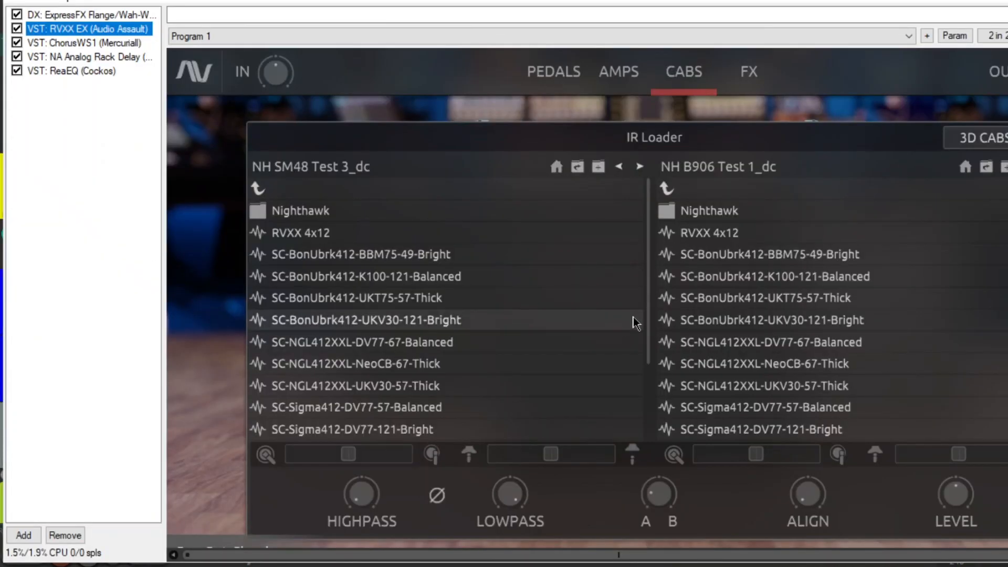
mouse_move(648, 503)
left_click(84, 42)
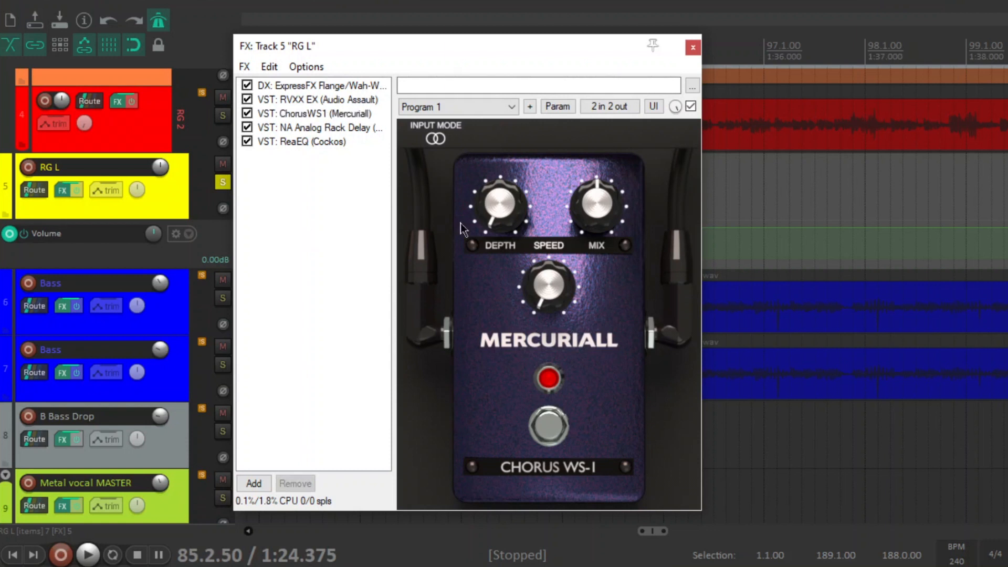
- Examine the Analog Rack Delay and ReaEQ settings on the RG L track and close its effects
mouse_move(600, 193)
left_mouse_down()
mouse_move(605, 301)
mouse_move(602, 194)
left_mouse_up()
left_click(345, 128)
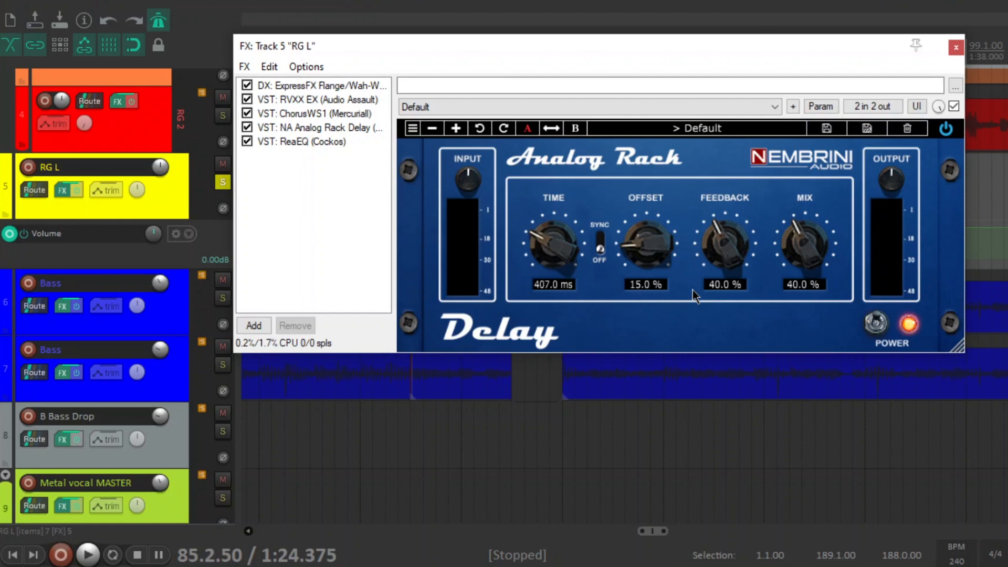
left_click(312, 142)
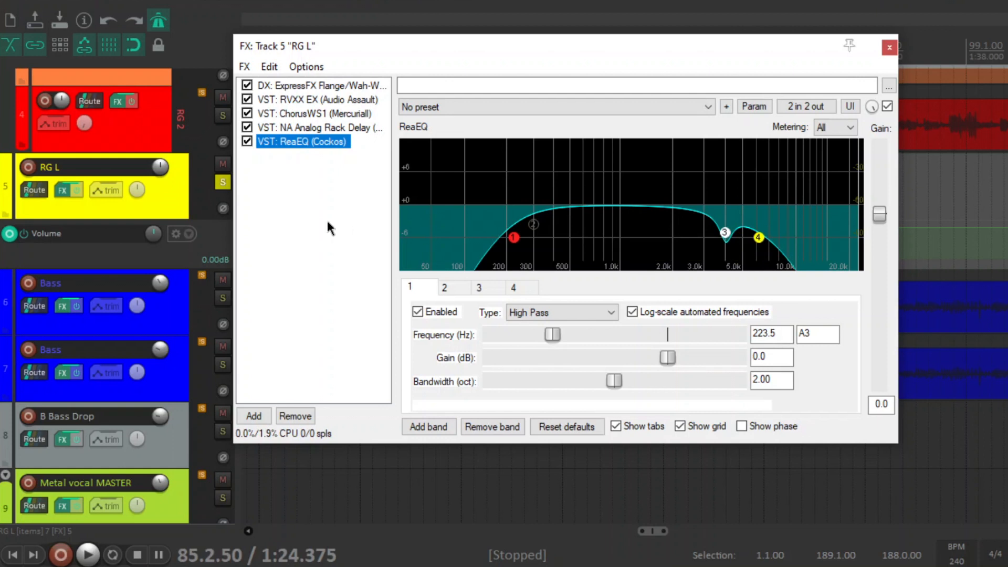
left_click(889, 47)
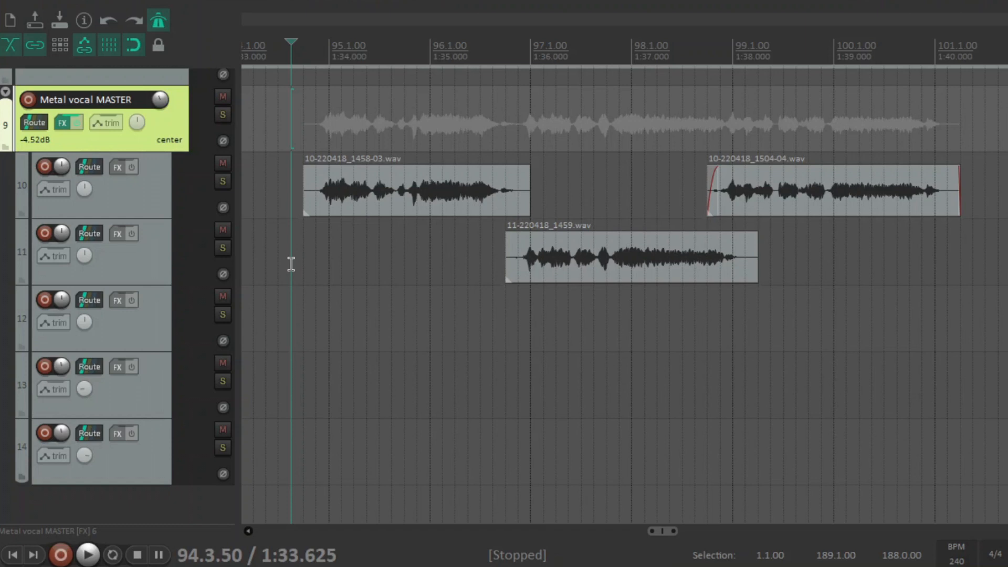
- Solo the Metal vocal MASTER track, listen to the vocals from 94.3.50, set the edit cursor to 107.4.50 and stop playback
left_click(226, 115)
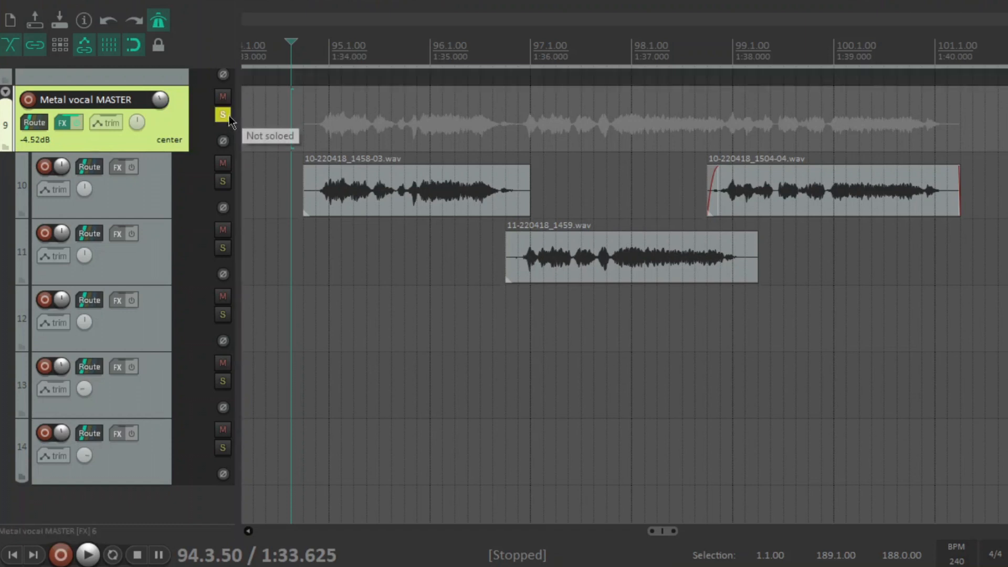
key("space")
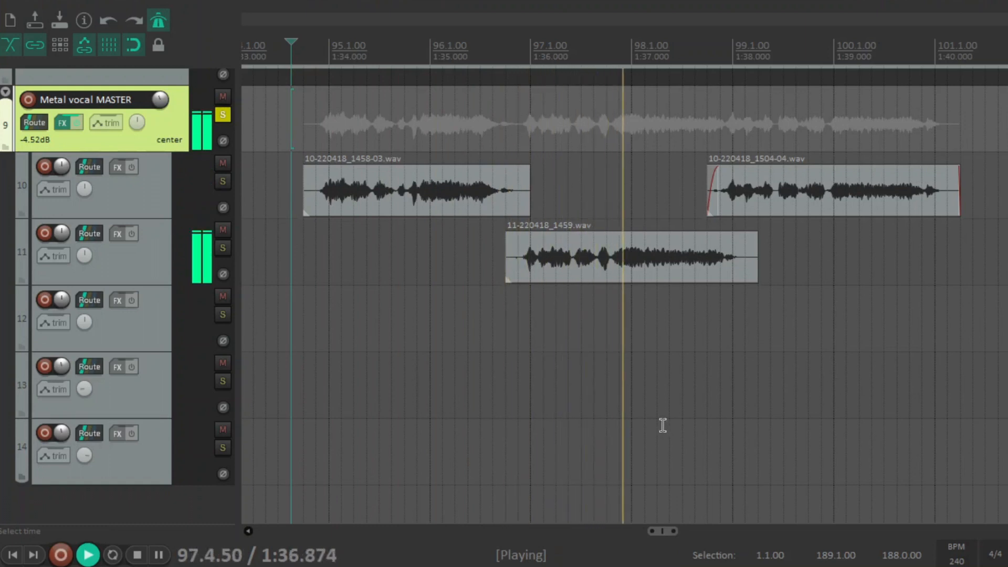
left_click_drag(670, 533, 698, 531)
left_click(755, 427)
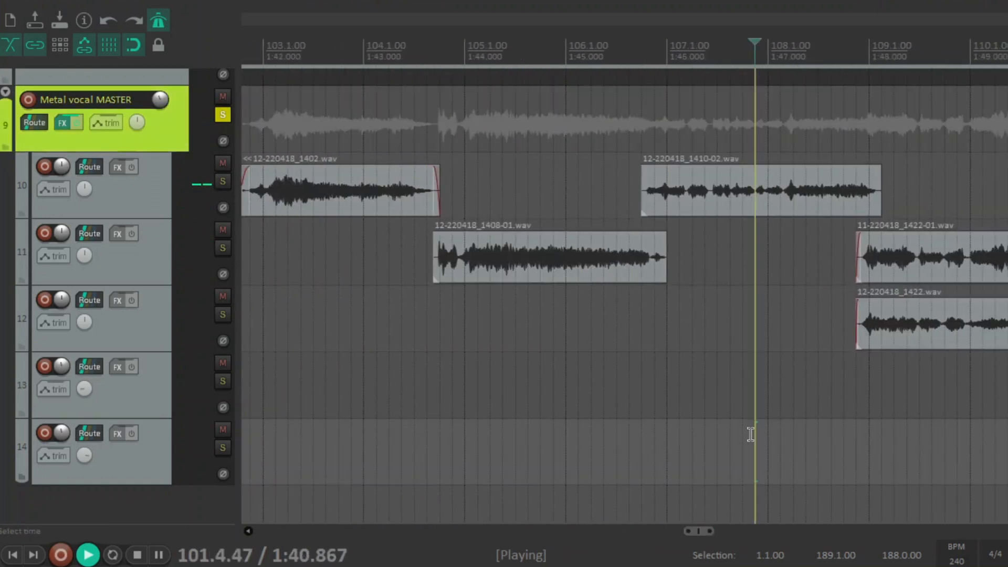
left_click_drag(698, 531, 730, 531)
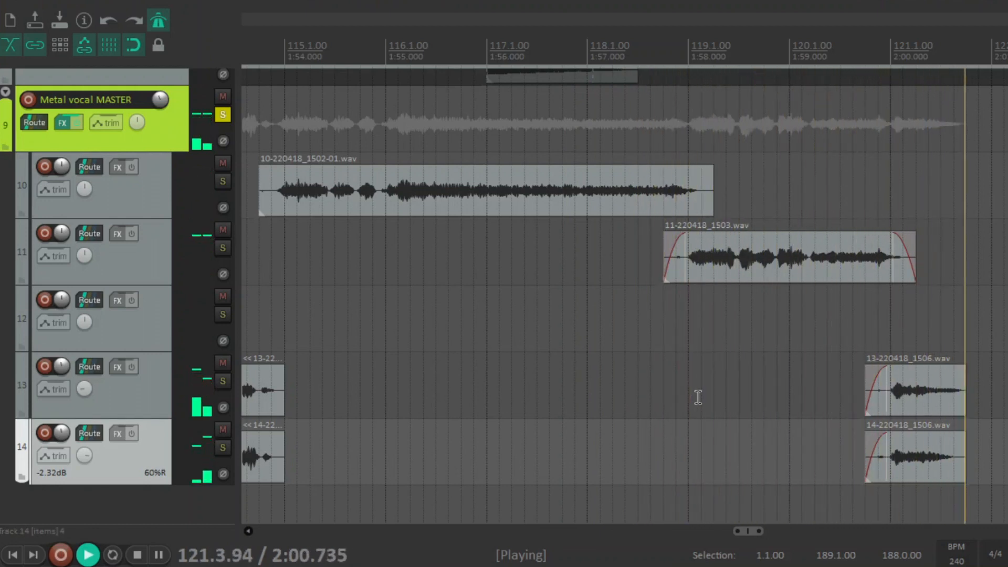
key("space")
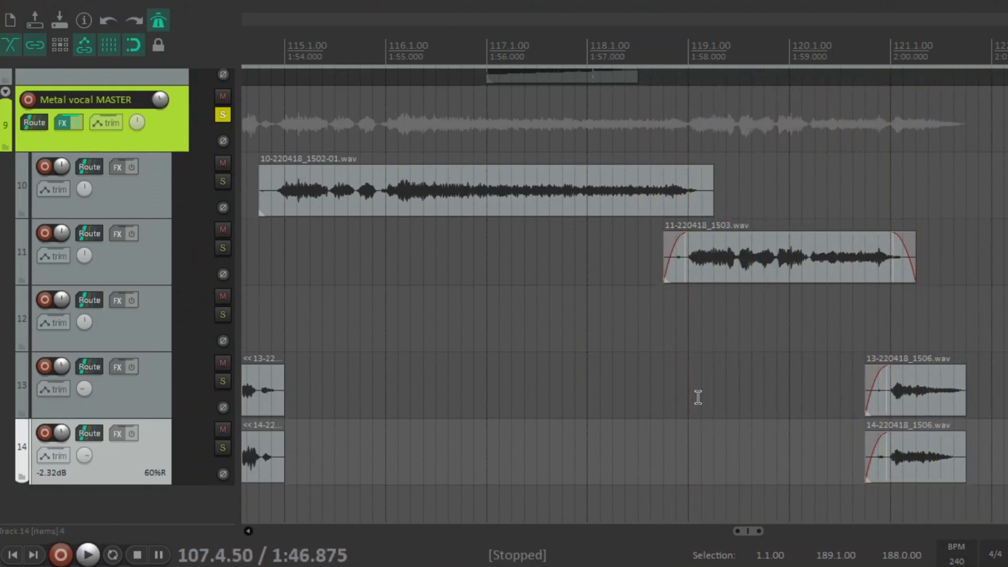
- Open the Metal vocal MASTER track's effects and examine the three ReaEQ bands
left_click_drag(746, 533, 731, 532)
left_click(159, 134)
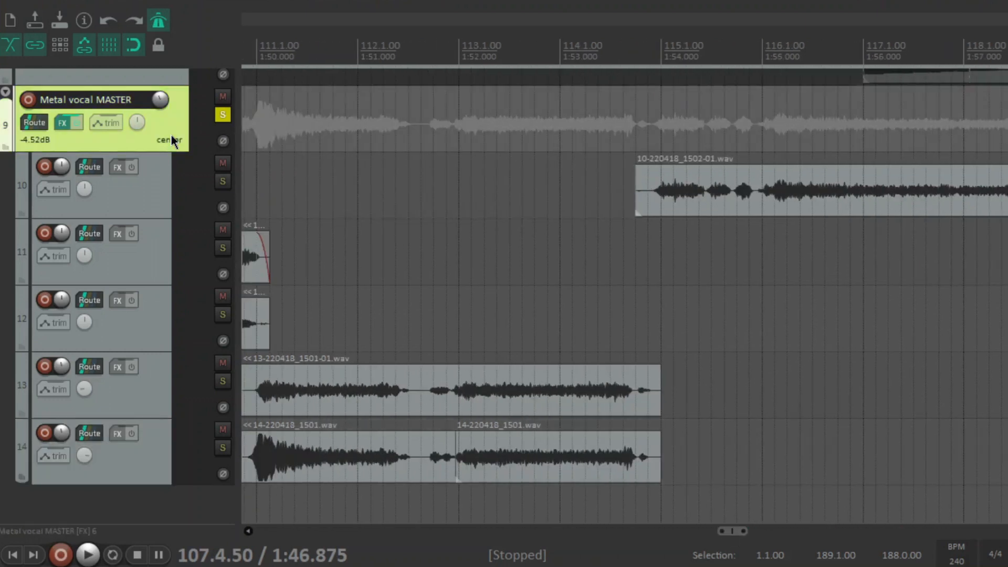
left_click_drag(735, 532, 708, 543)
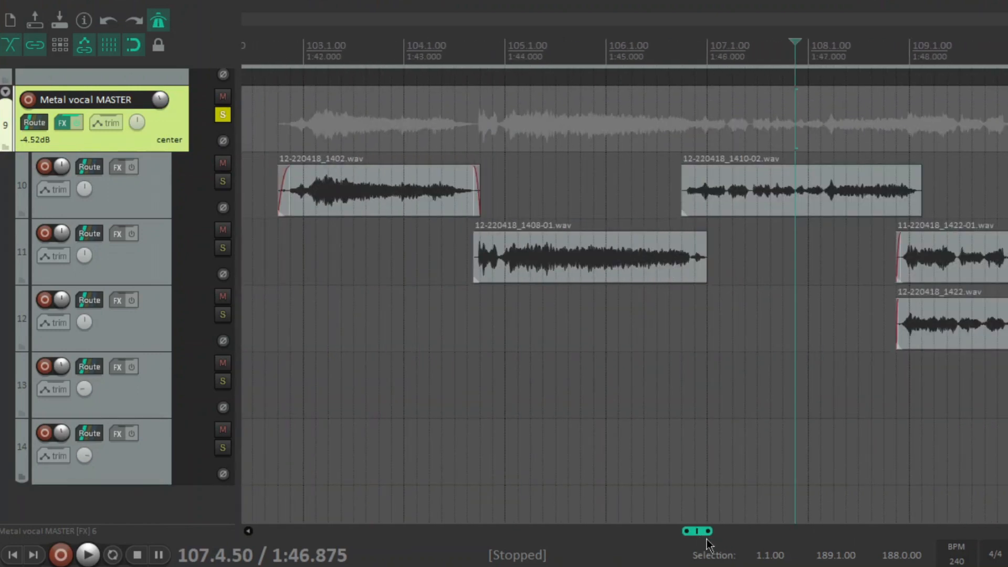
left_click(64, 124)
left_click(269, 261)
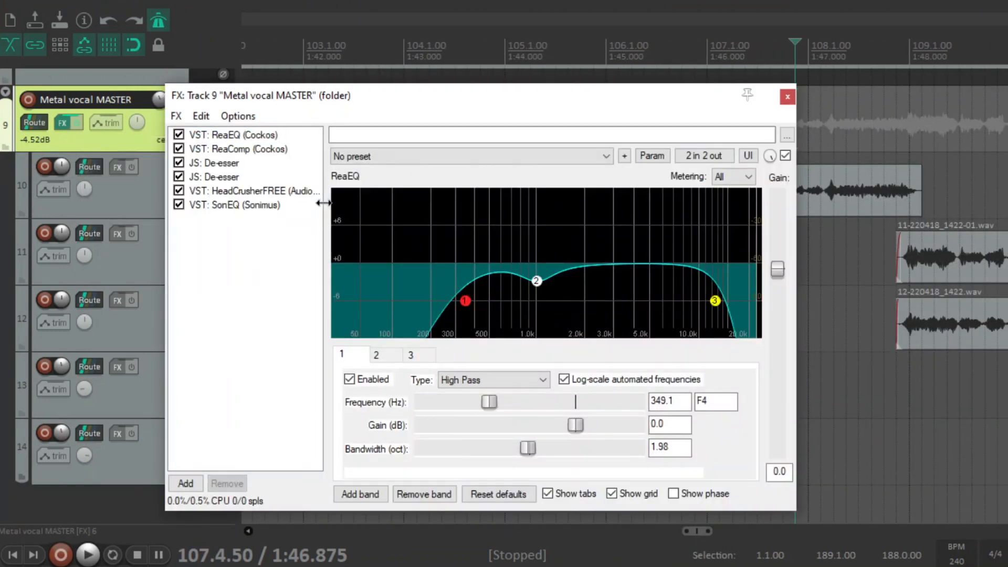
left_click_drag(421, 94, 405, 77)
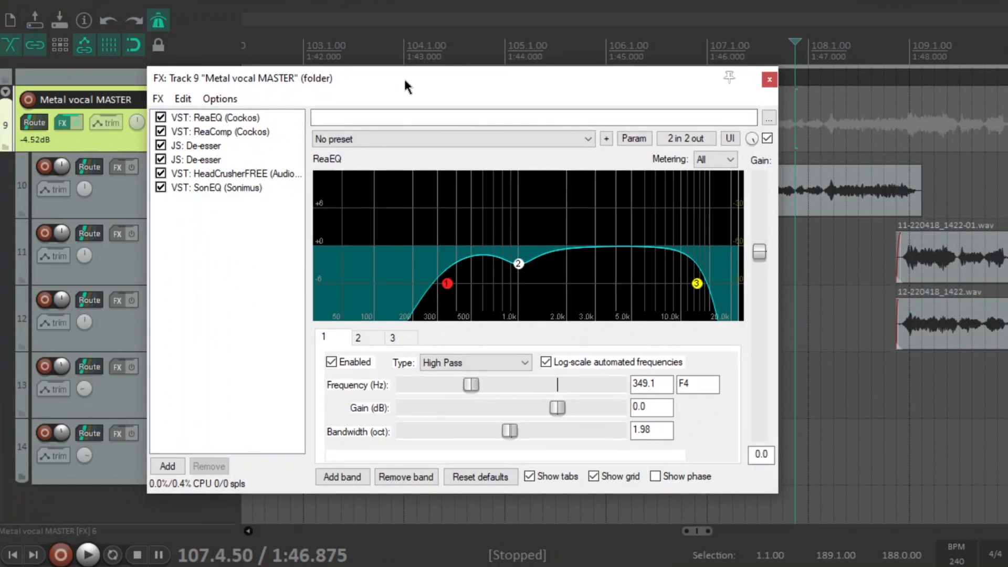
mouse_move(447, 287)
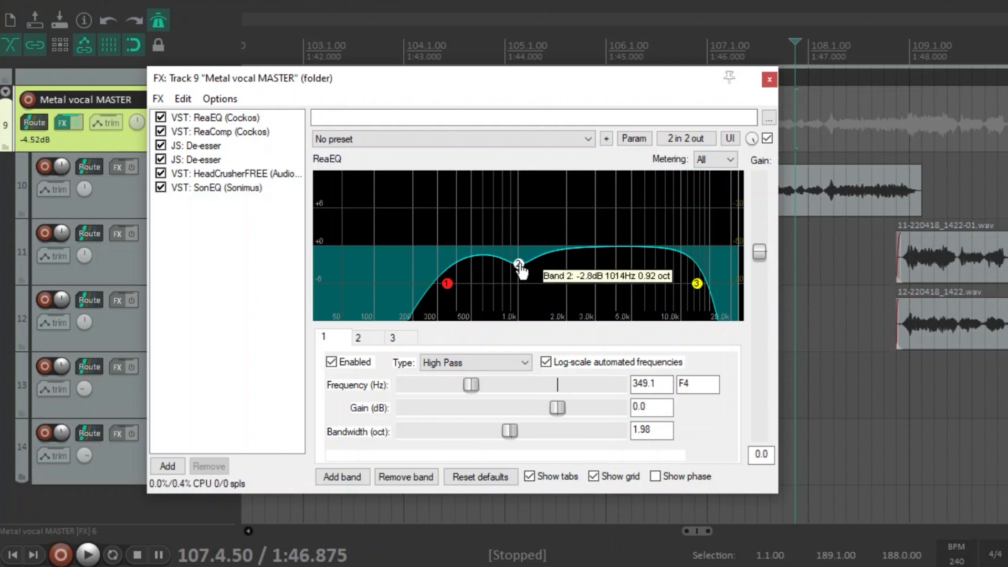
left_click(519, 264)
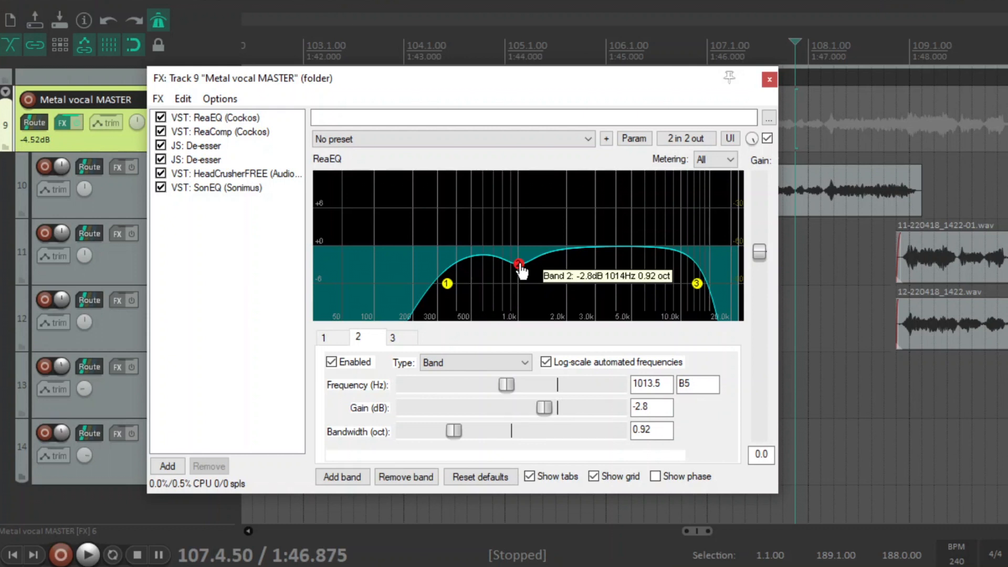
left_click(697, 285)
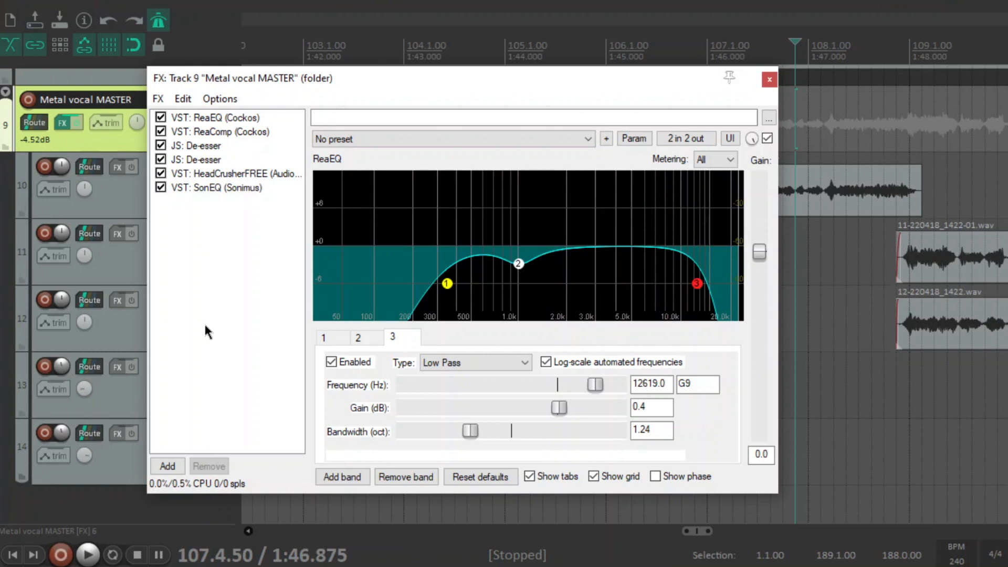
- Examine ReaComp on the Metal vocal MASTER track while playing the vocals from 107.1.00, and stop playback
left_click(251, 132)
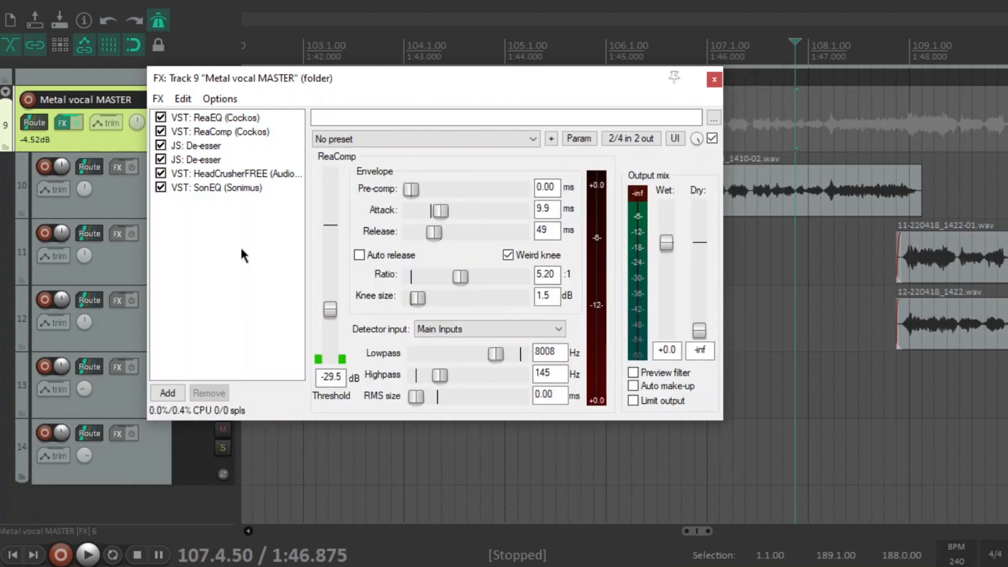
left_click(710, 463)
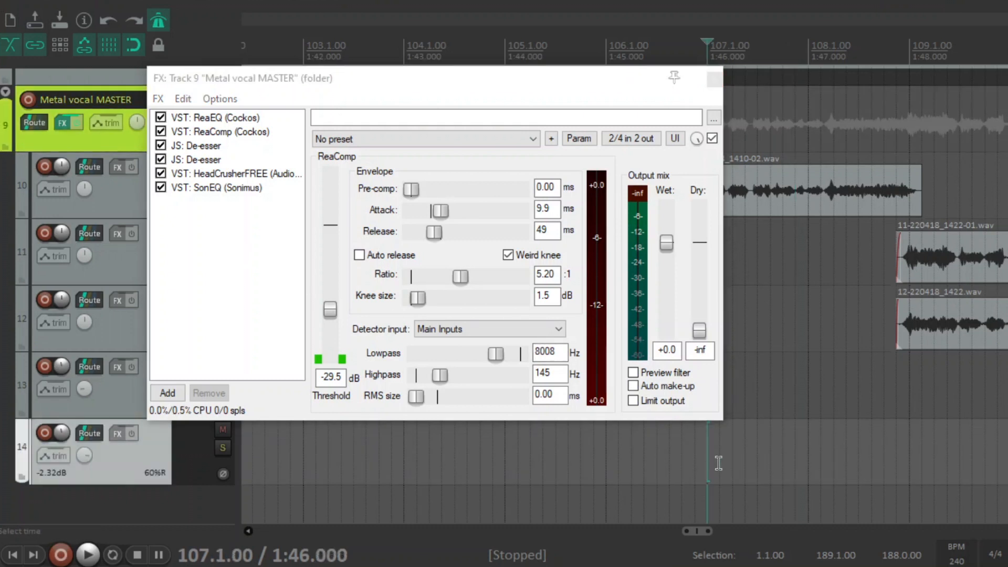
key("space")
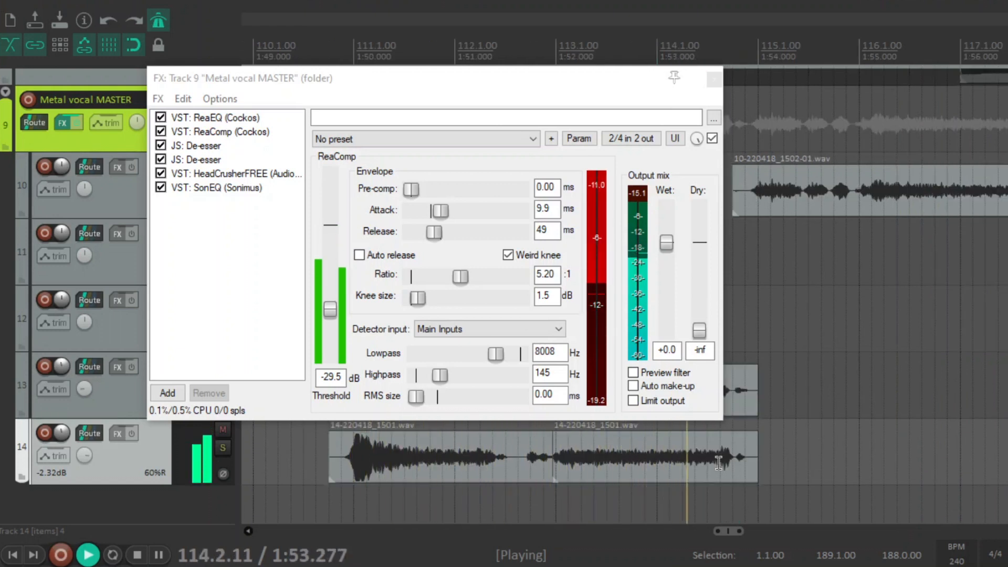
key("space")
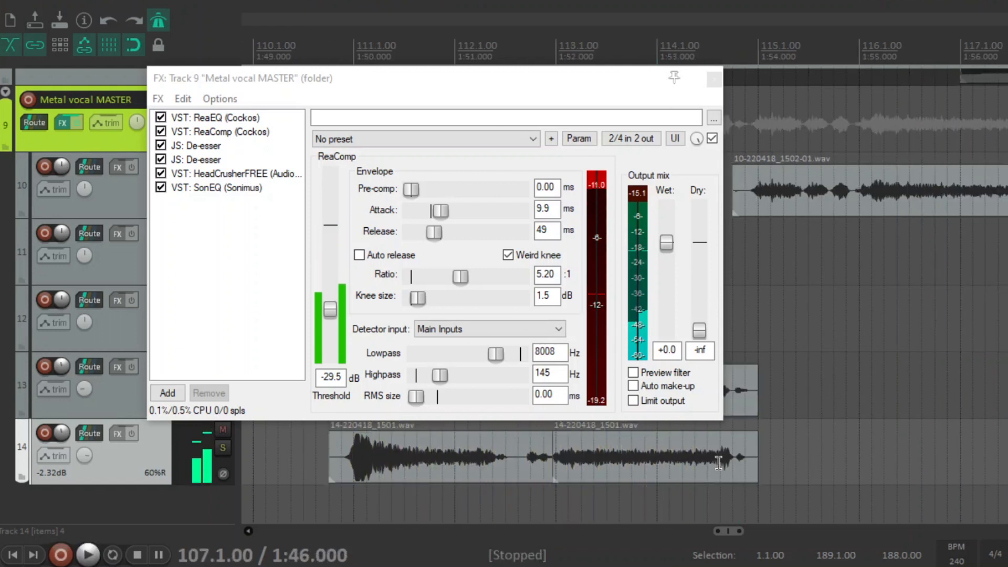
left_click(237, 252)
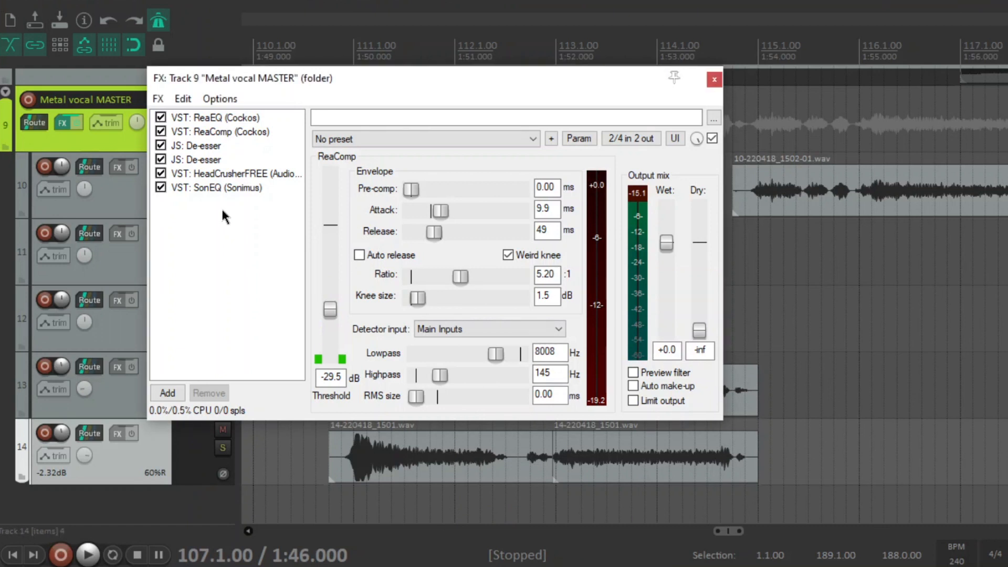
- Compare the settings of the two De-esser effects on the Metal vocal MASTER track
left_click(212, 147)
left_click_drag(374, 77, 425, 99)
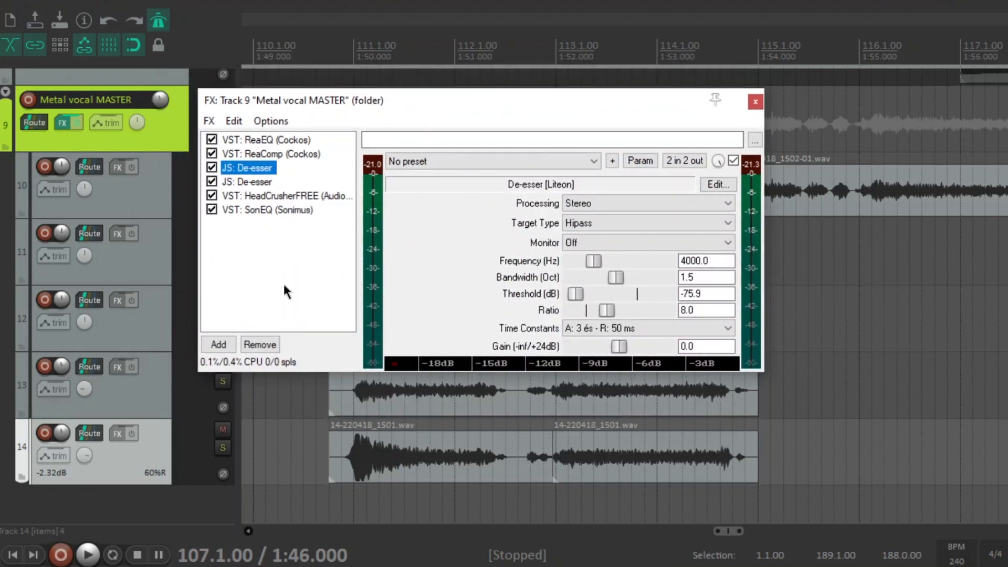
left_click(279, 268)
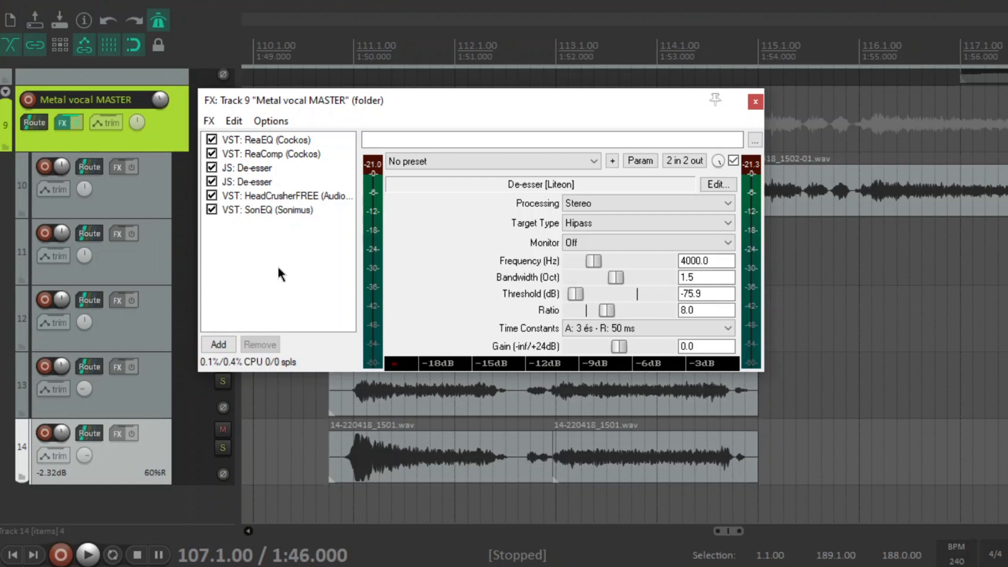
left_click(263, 181)
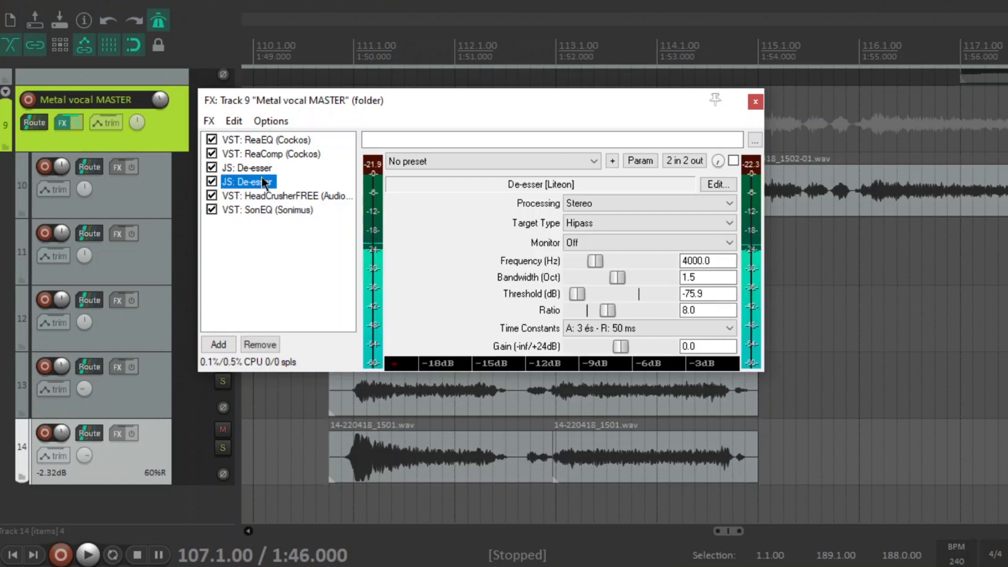
left_click(261, 171)
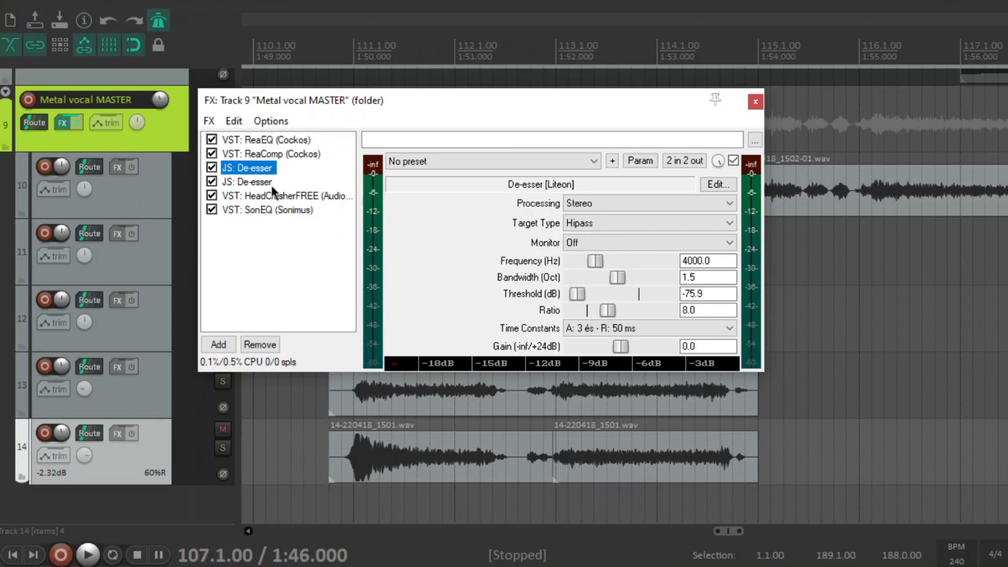
- Audition the vocals from 106.1.00 with both De-essers bypassed and again with both enabled
left_click_drag(729, 531, 707, 531)
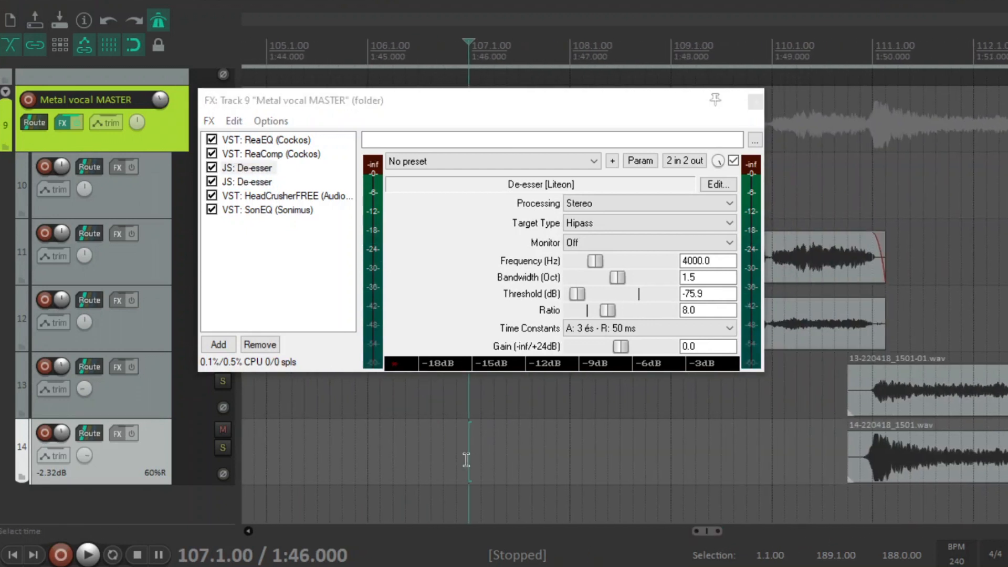
left_click(367, 454)
left_click(212, 168)
left_click(212, 181)
key("space")
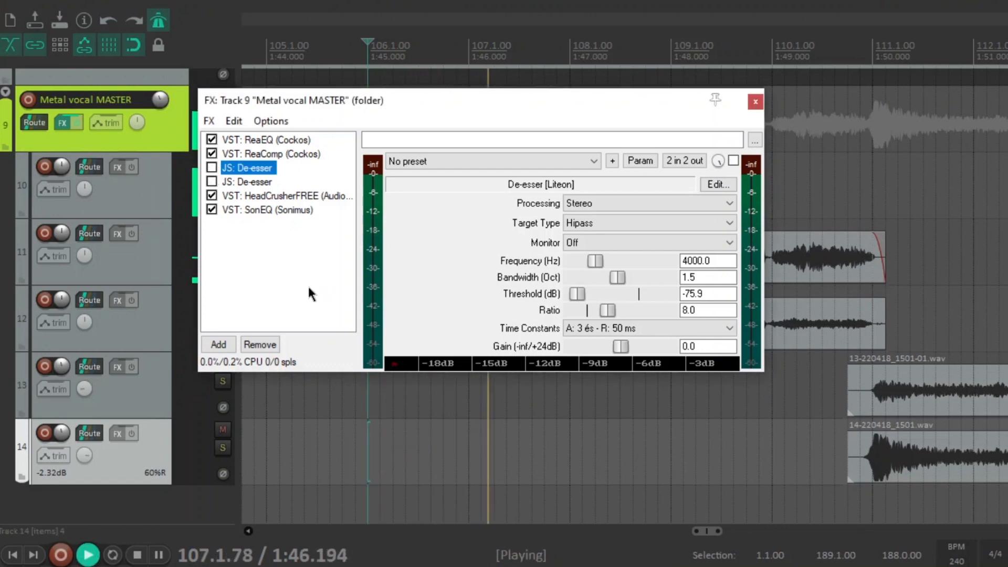
key("space")
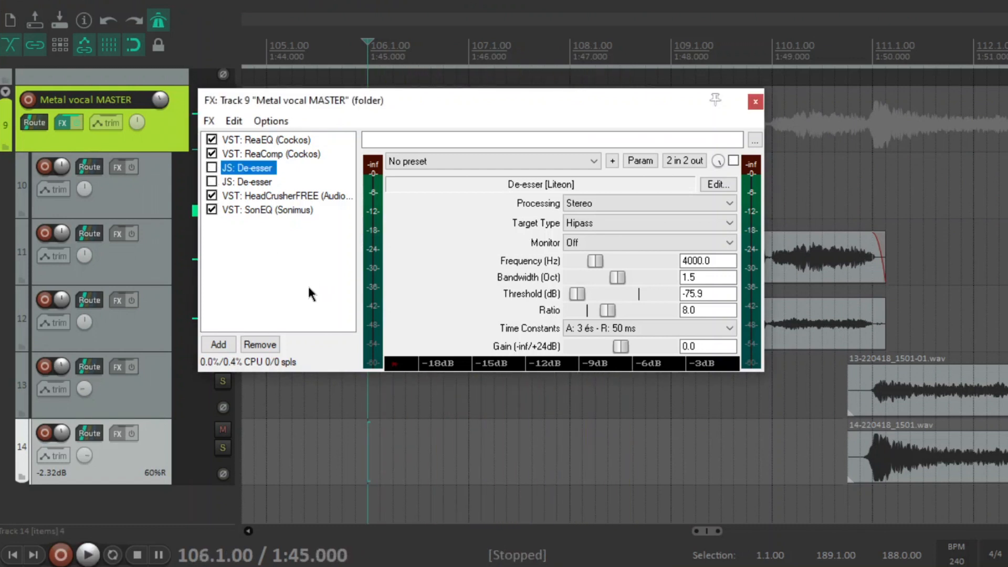
left_click(211, 167)
left_click(211, 181)
key("space")
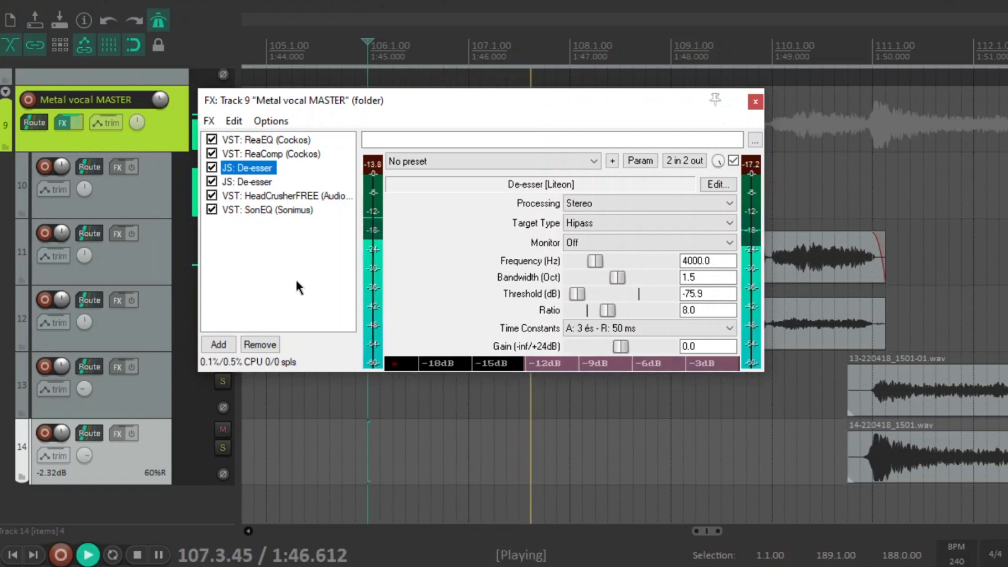
key("space")
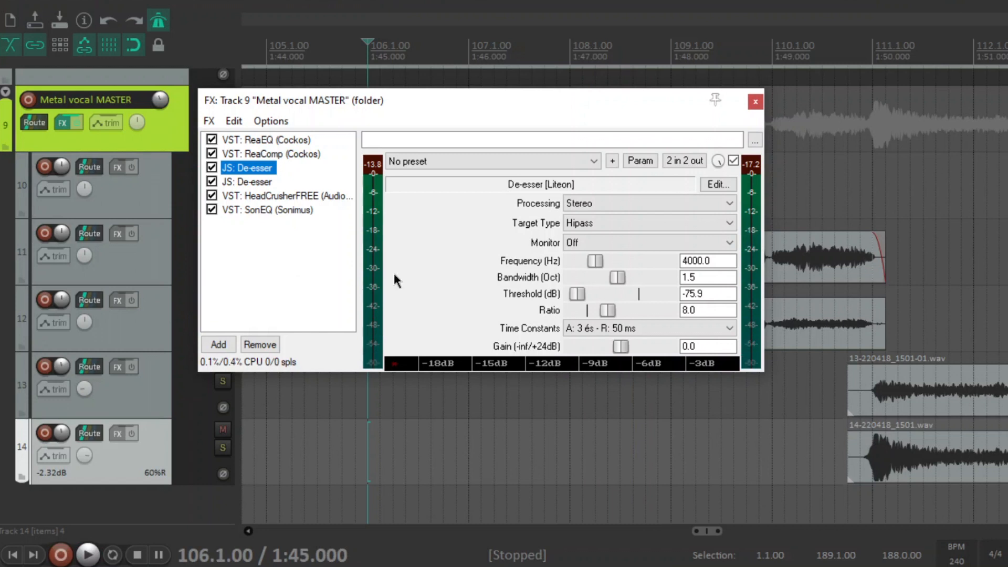
- Review the order and settings of ReaEQ, ReaComp and the two De-essers in the vocal chain
left_click(261, 181)
left_click(262, 169)
left_click(262, 181)
left_click(258, 165)
left_click(287, 135)
left_click(287, 155)
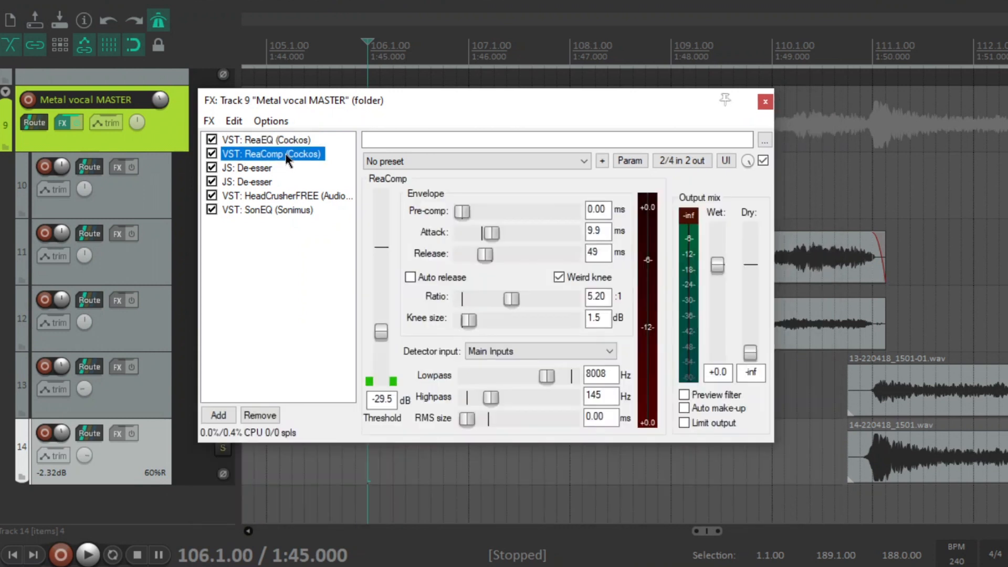
left_click(258, 169)
left_click(257, 182)
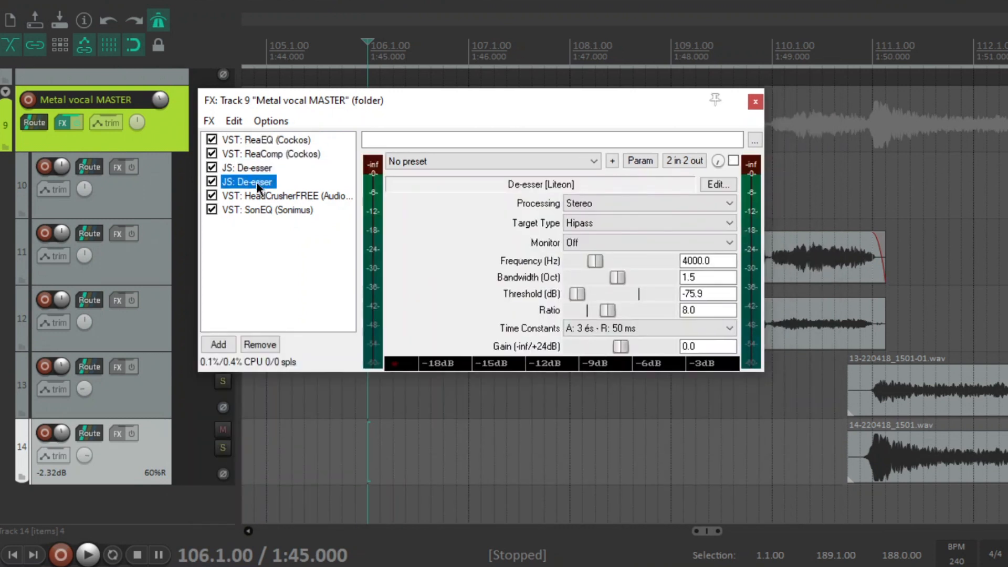
left_click(256, 244)
- Audition the vocals from 106.1.00 with HeadCrusherFREE bypassed and again with it enabled
left_click(307, 195)
left_click(265, 257)
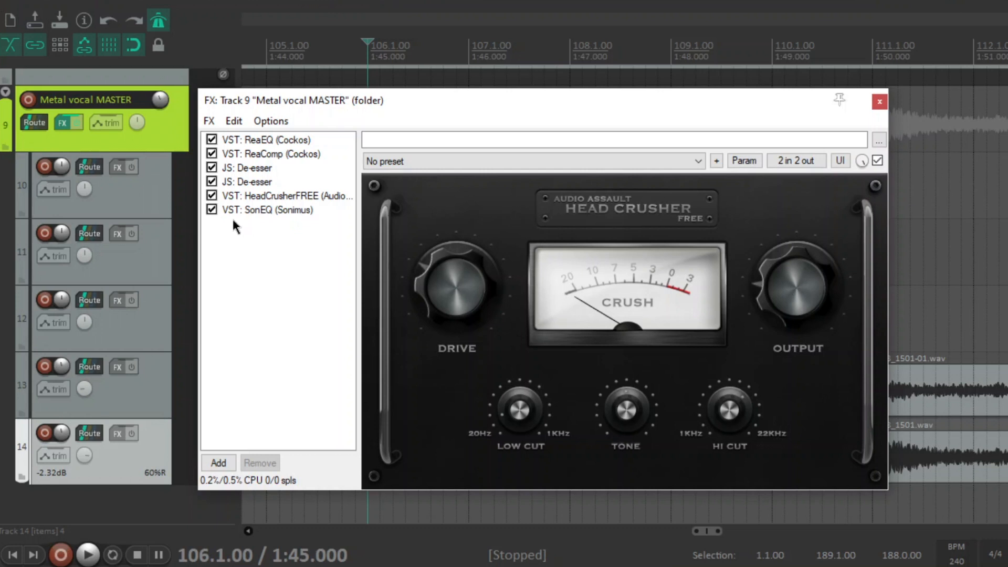
left_click(212, 195)
key("space")
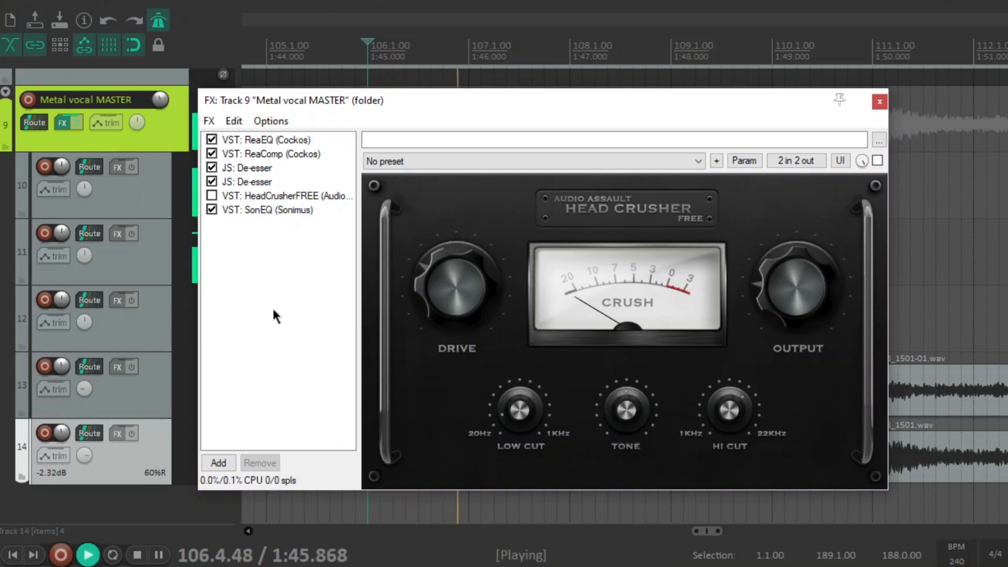
key("space")
left_click(212, 195)
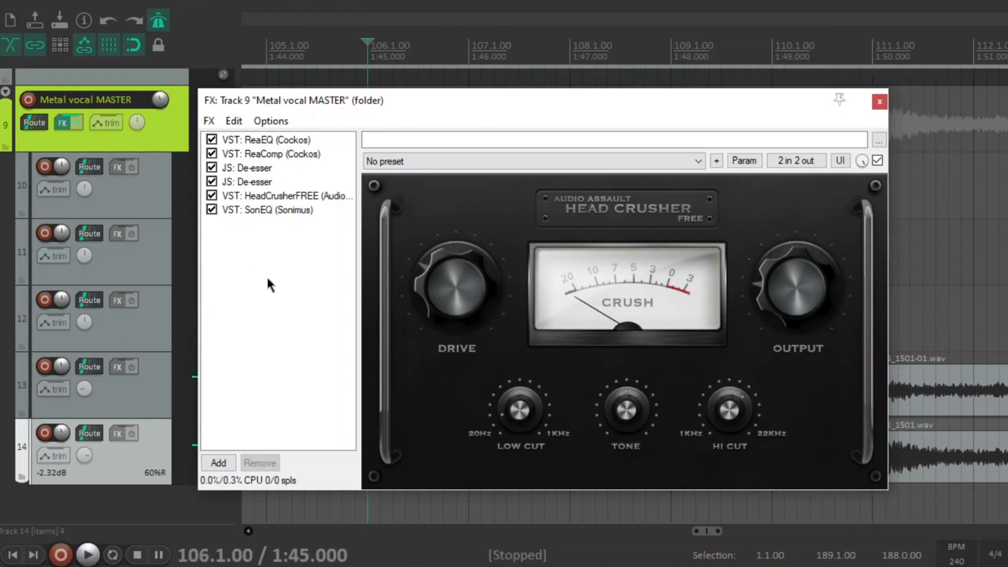
key("space")
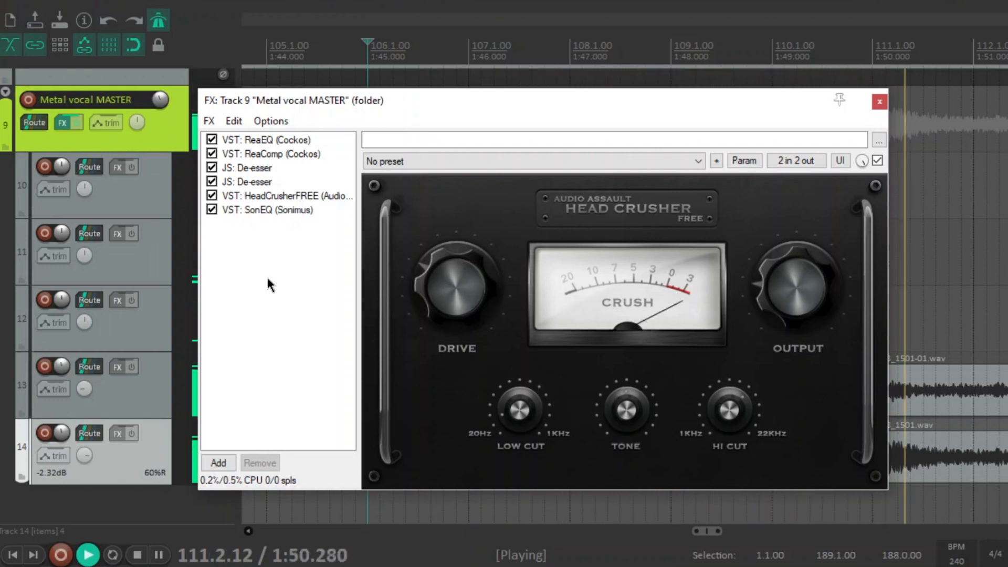
key("space")
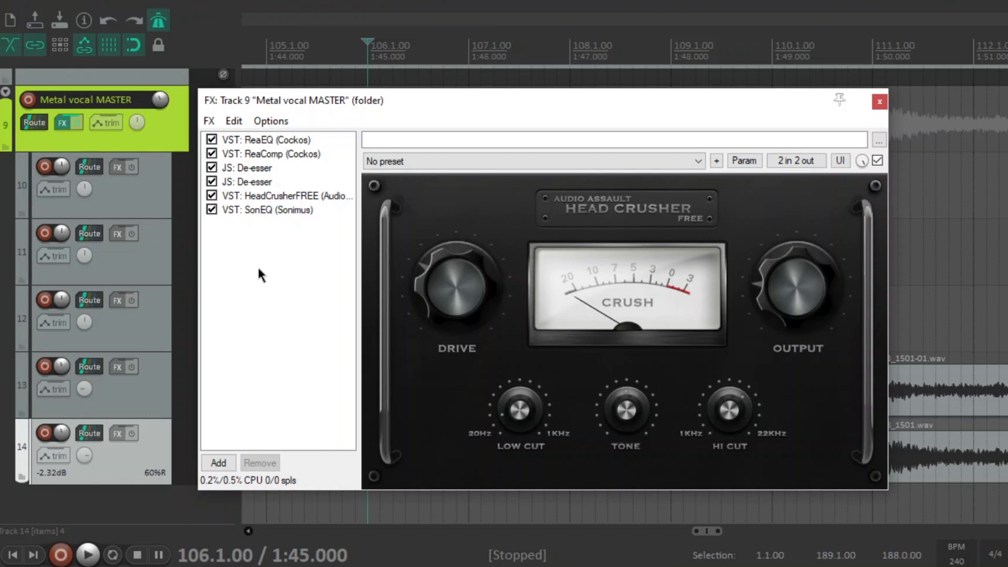
- Examine SonEQ in the vocal chain and audition the vocals from 106.1.00 with it bypassed and again with it enabled
left_click(296, 211)
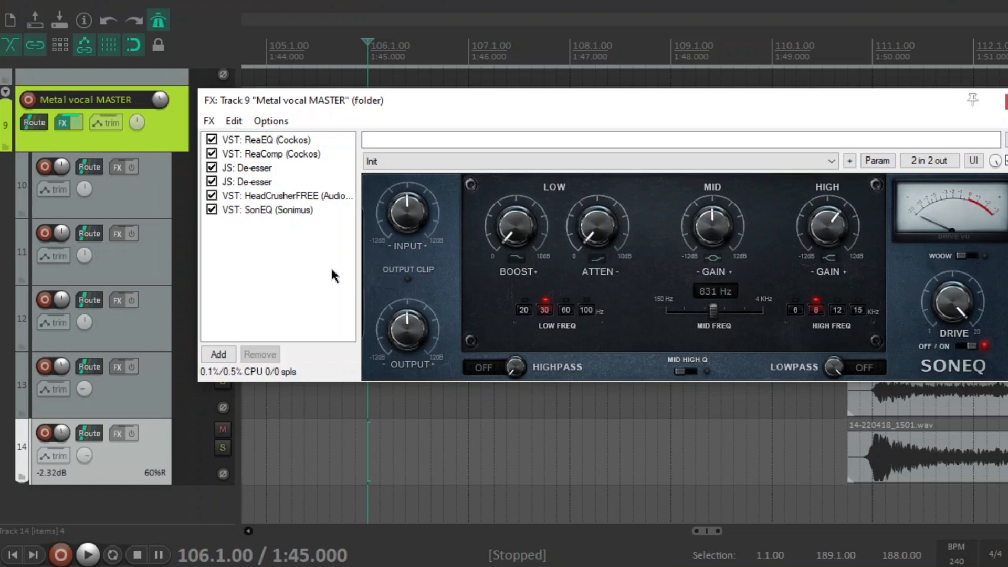
left_click(211, 209)
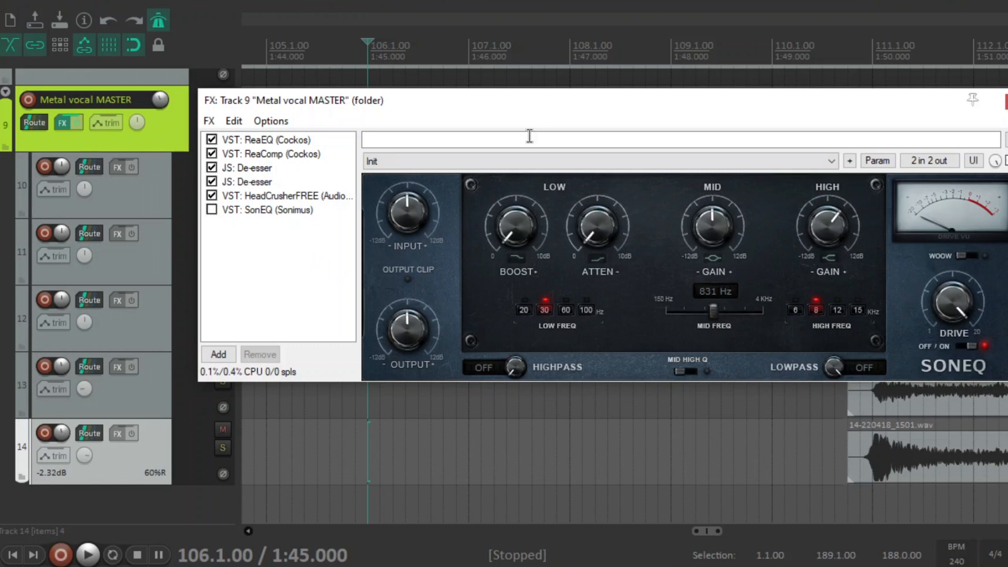
left_click(555, 2)
left_click_drag(430, 108, 457, 101)
key("space")
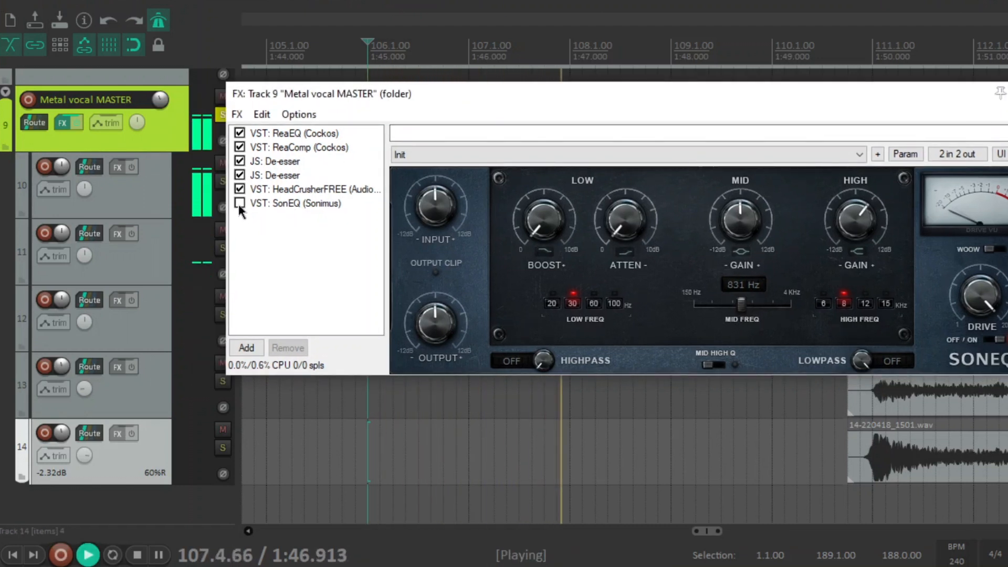
left_click_drag(440, 98, 459, 98)
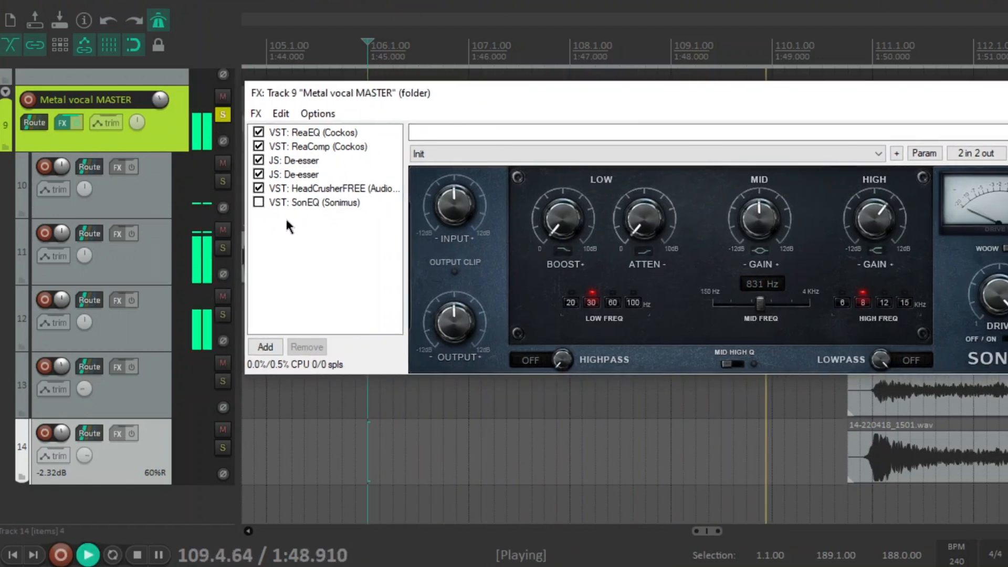
key("space")
left_click(258, 203)
key("space")
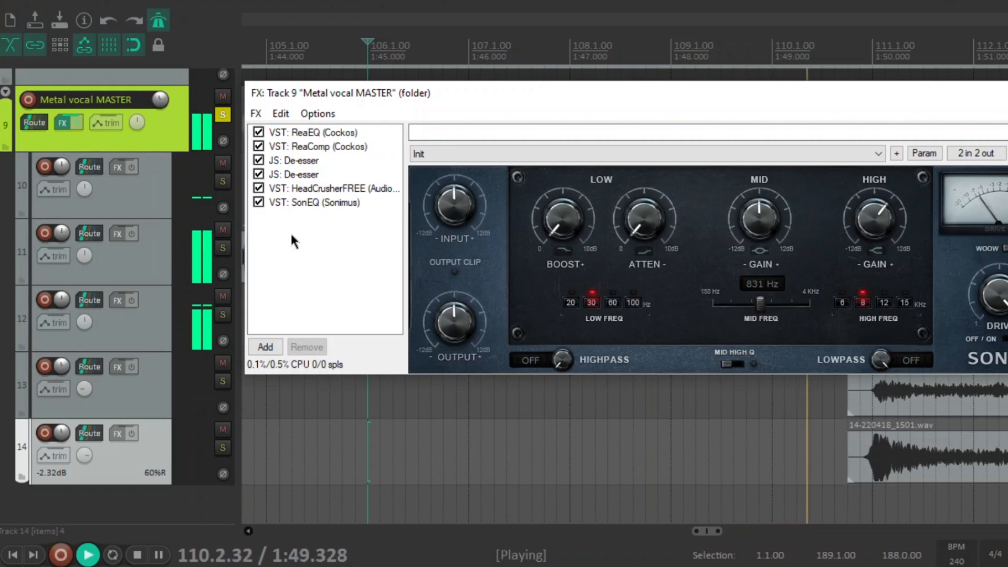
key("space")
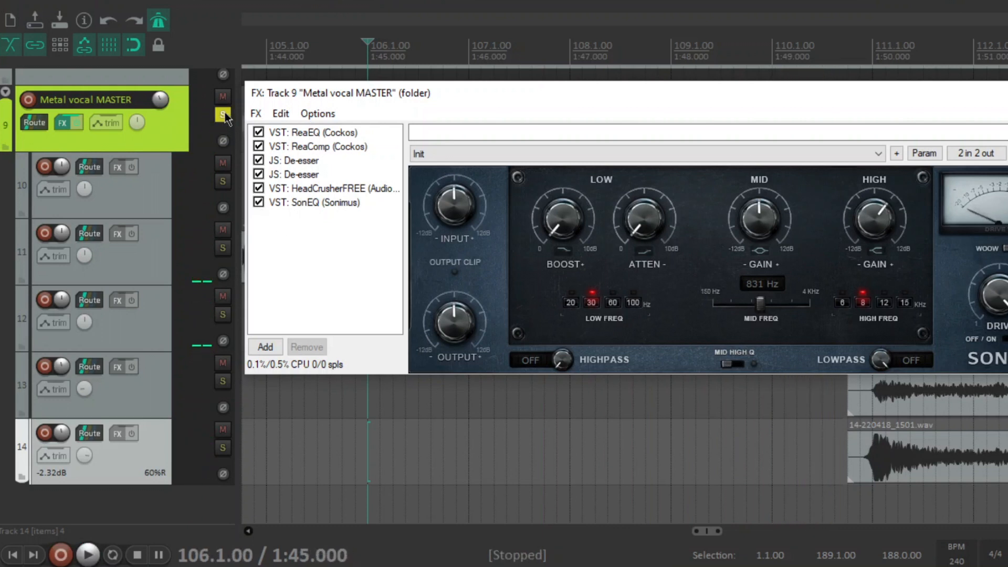
- Unsolo Metal vocal MASTER and compare the full mix from 106.1.00 with HeadCrusherFREE and SonEQ both bypassed and both enabled
left_click(258, 188)
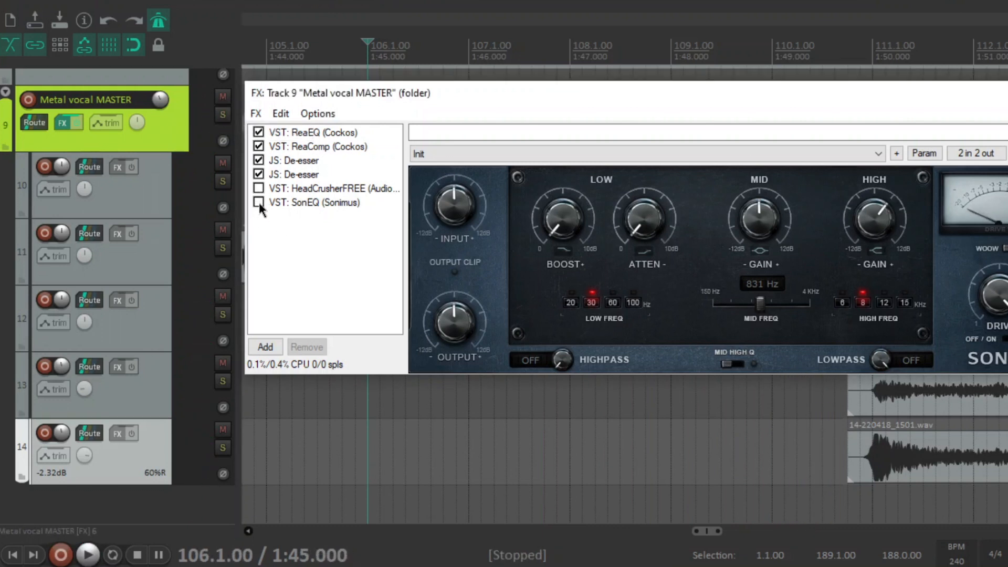
key("space")
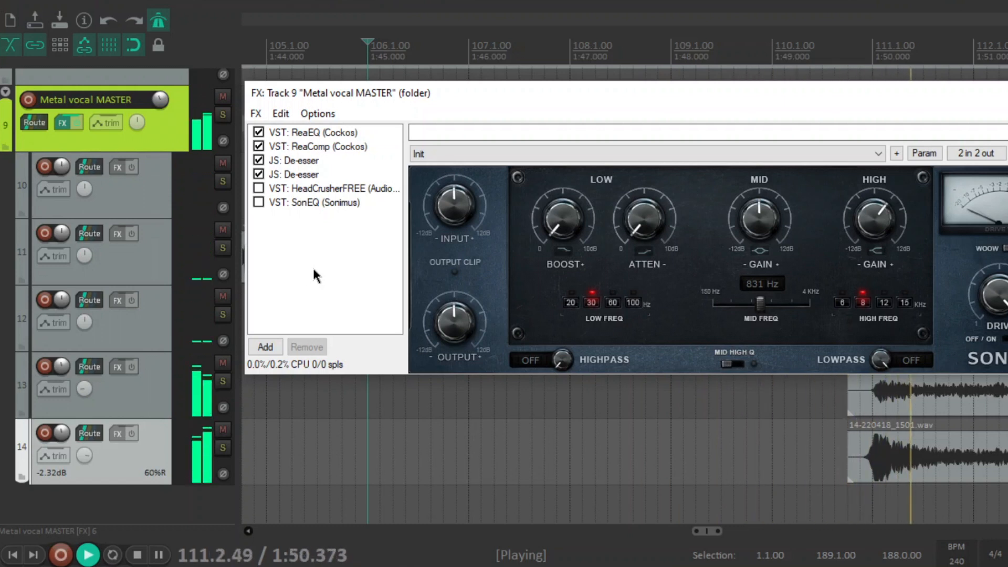
key("space")
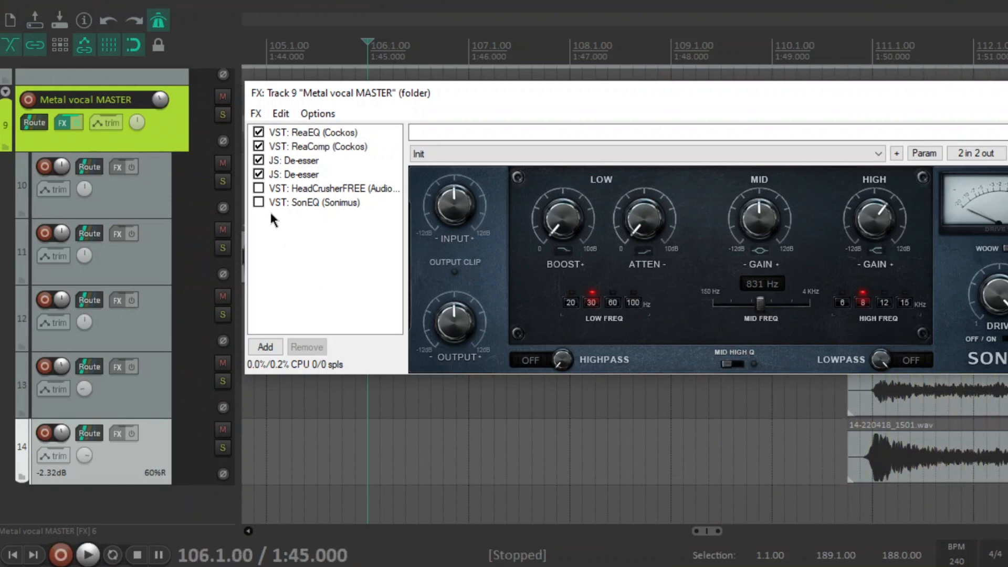
left_click(258, 203)
key("space")
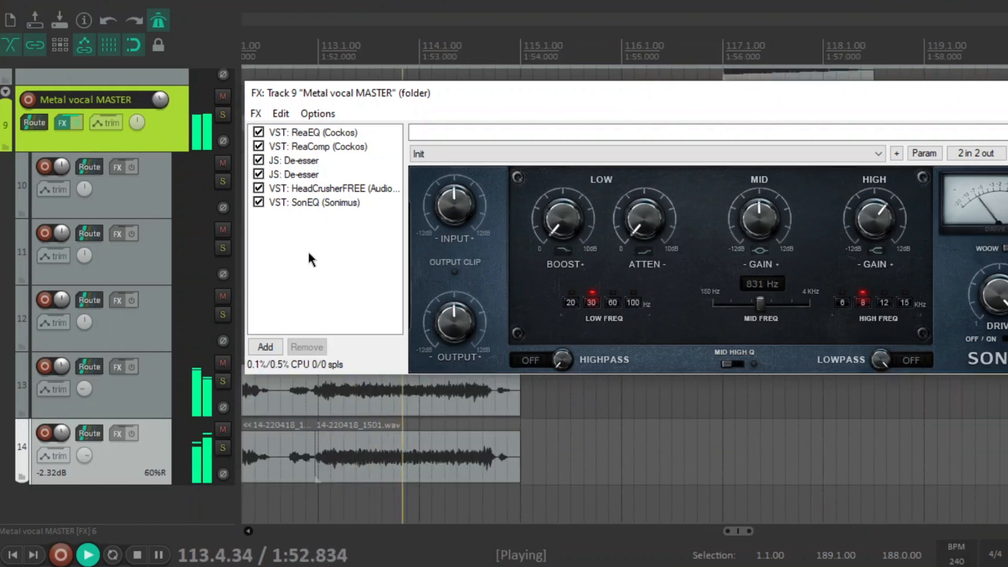
key("space")
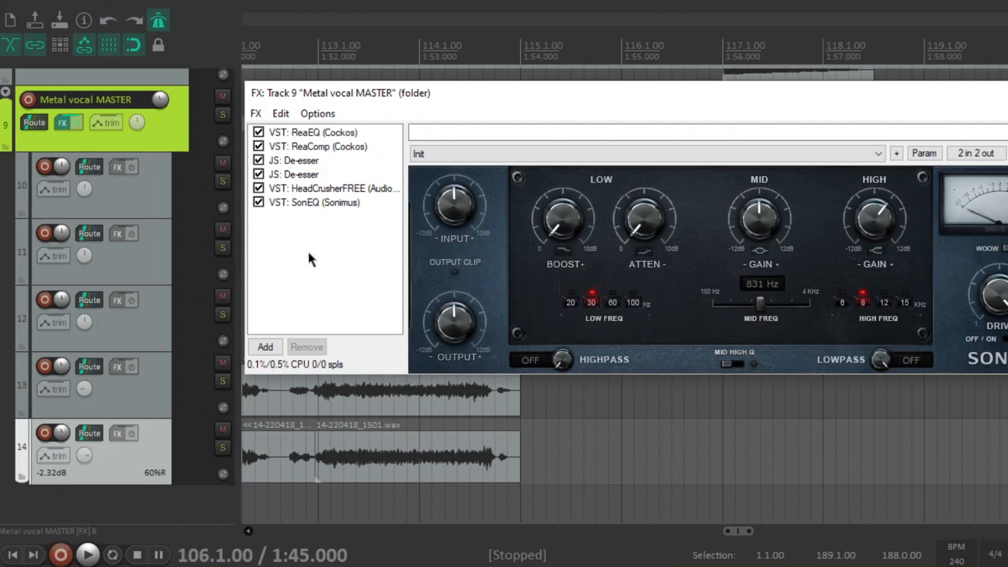
- Close the vocal effects window and play the full mix from just before the 10-220418_1458-03.wav clip, stopping around bar 100
mouse_move(468, 86)
left_mouse_down()
mouse_move(488, 89)
mouse_move(465, 97)
left_mouse_up()
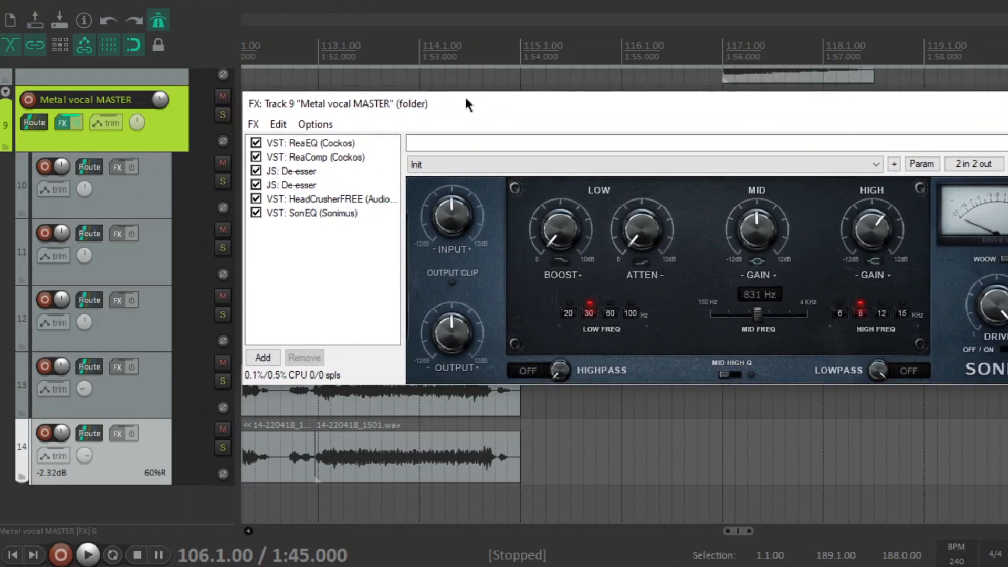
left_click(1007, 103)
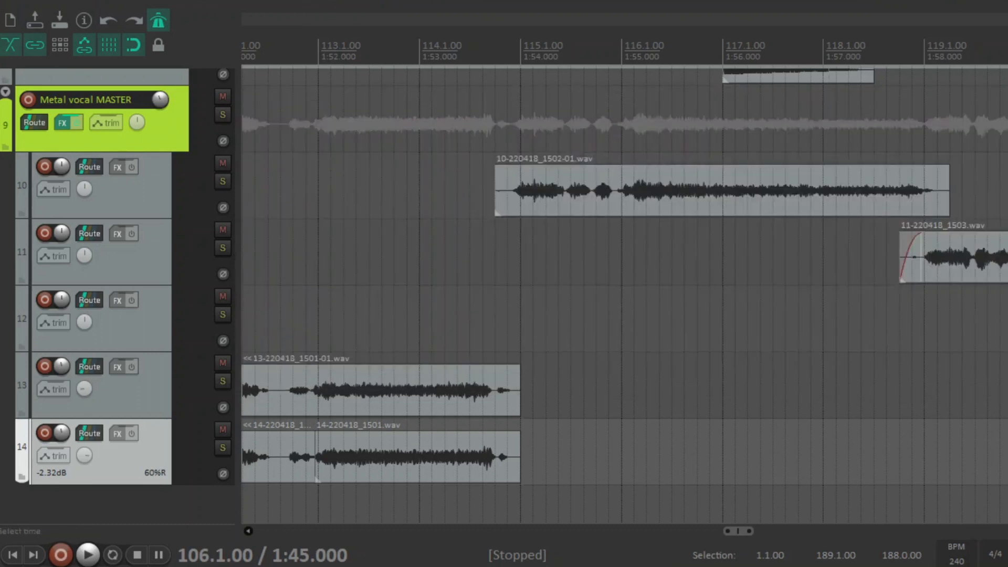
left_click_drag(745, 533, 667, 546)
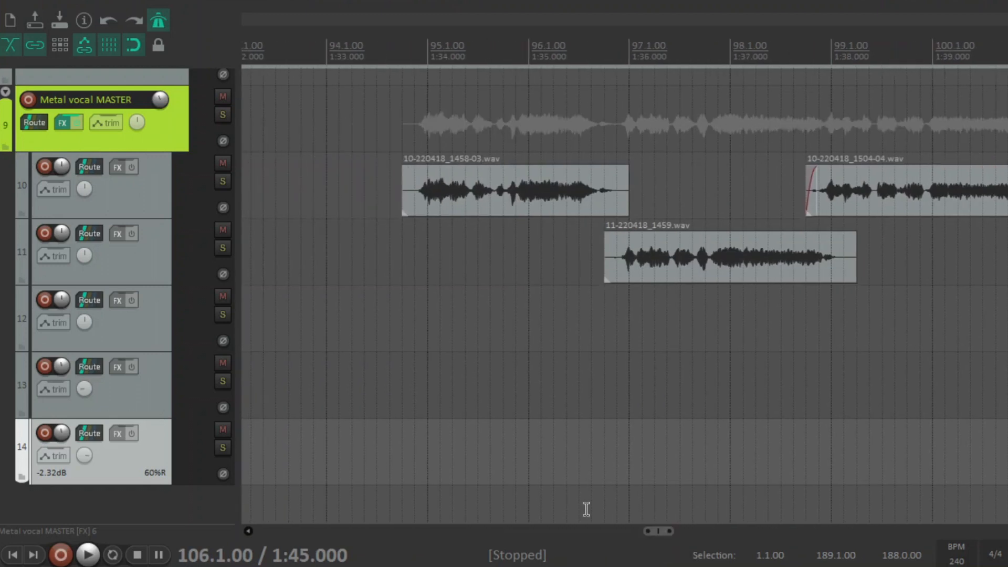
left_click(363, 385)
key("space")
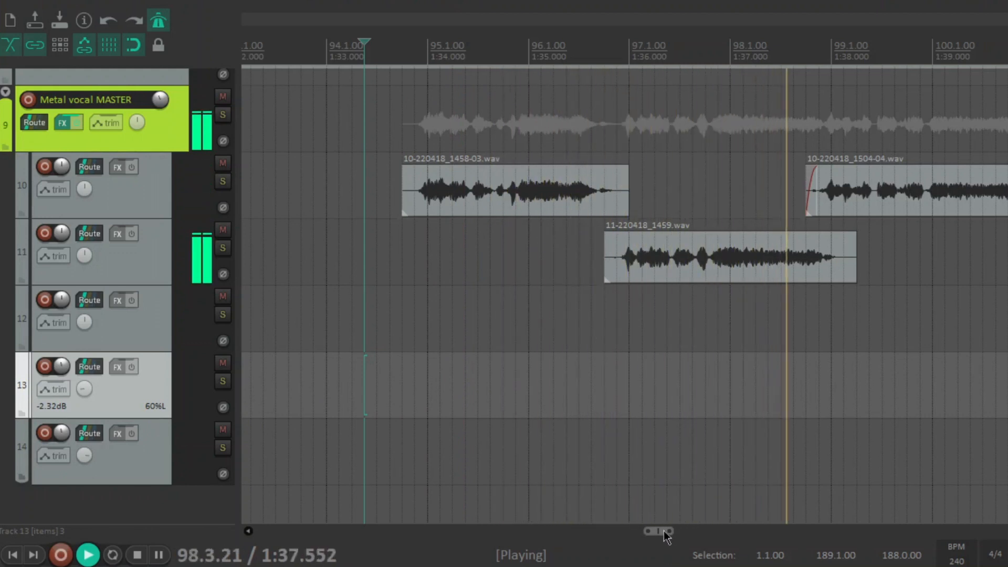
left_click_drag(663, 530, 703, 534)
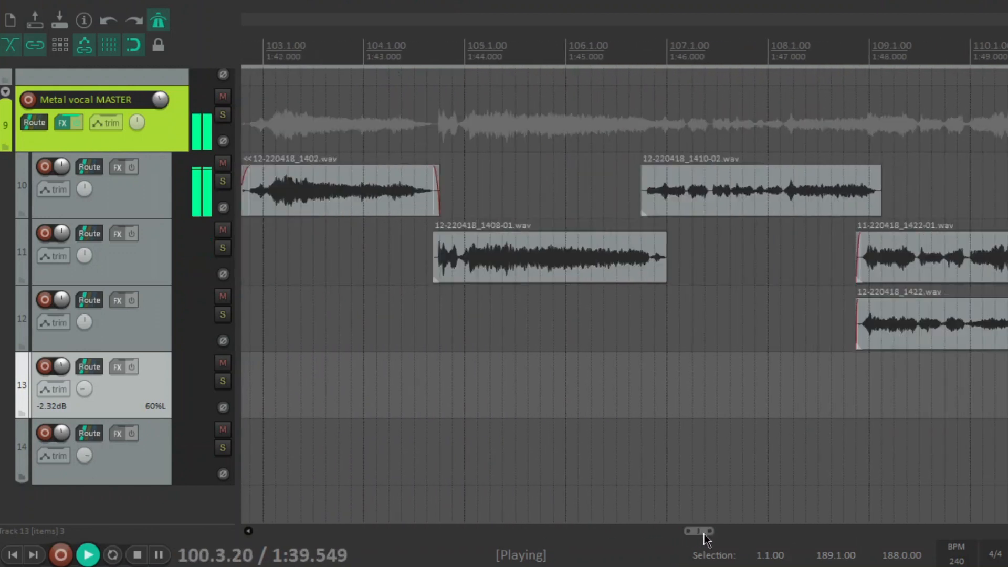
key("space")
- Play the layered vocals in the full mix from 108.4.00 past bar 118, and stop playback
left_click(768, 387)
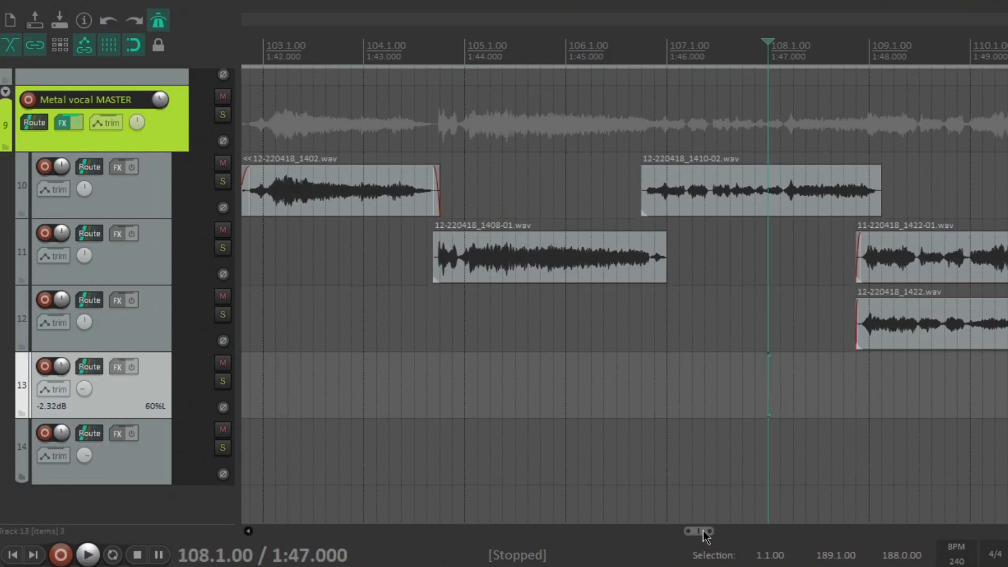
left_click_drag(699, 530, 725, 531)
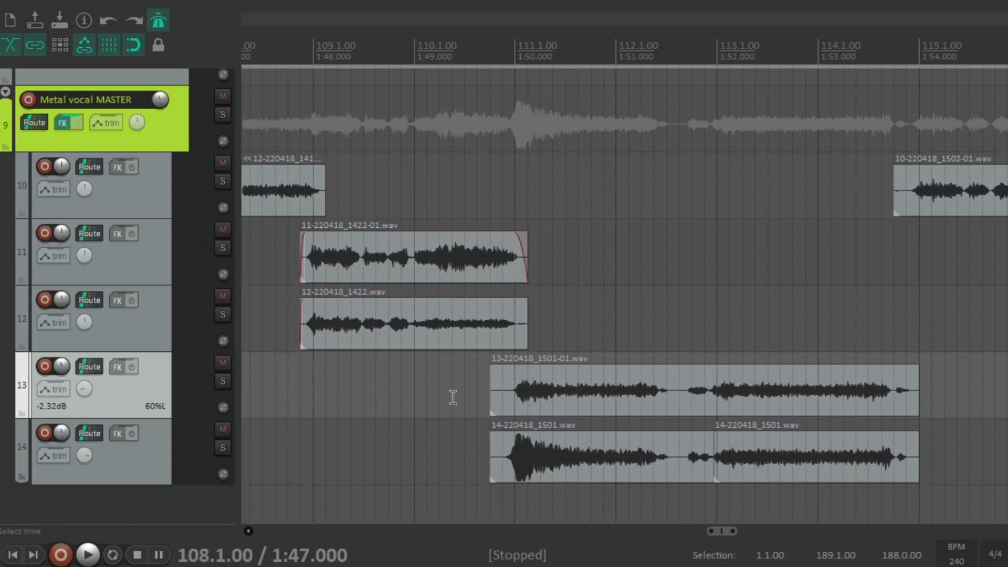
left_click(287, 388)
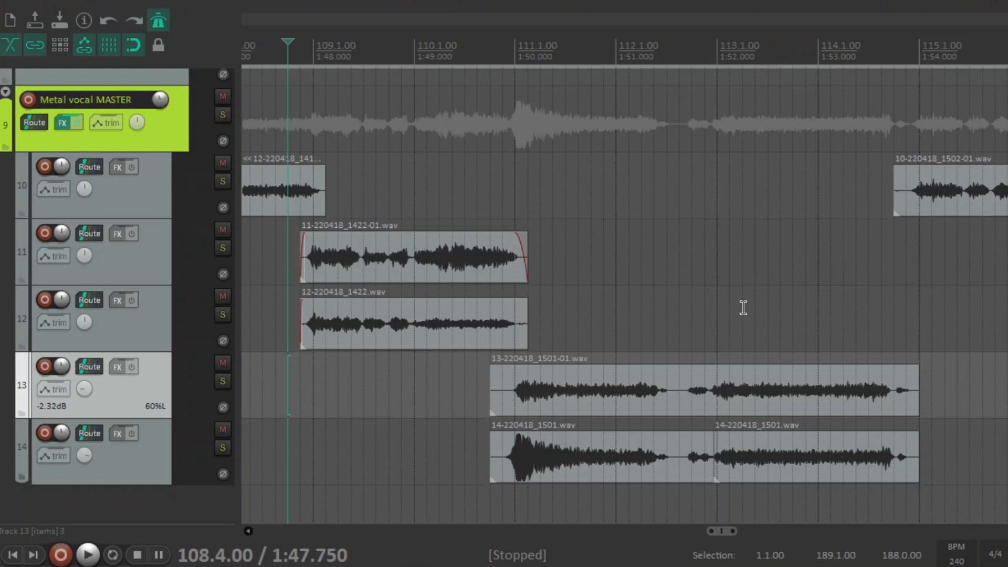
key("space")
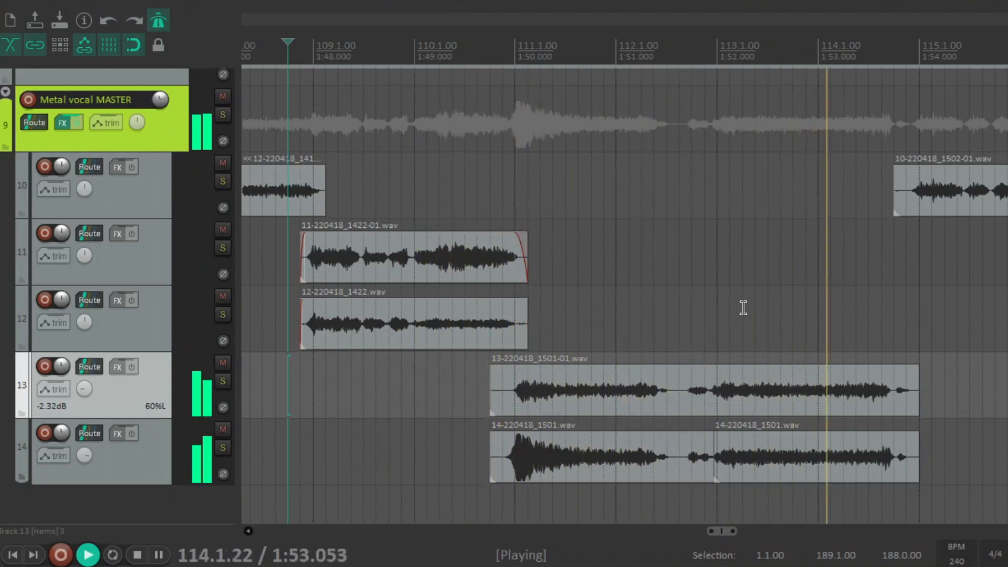
left_click_drag(730, 531, 765, 532)
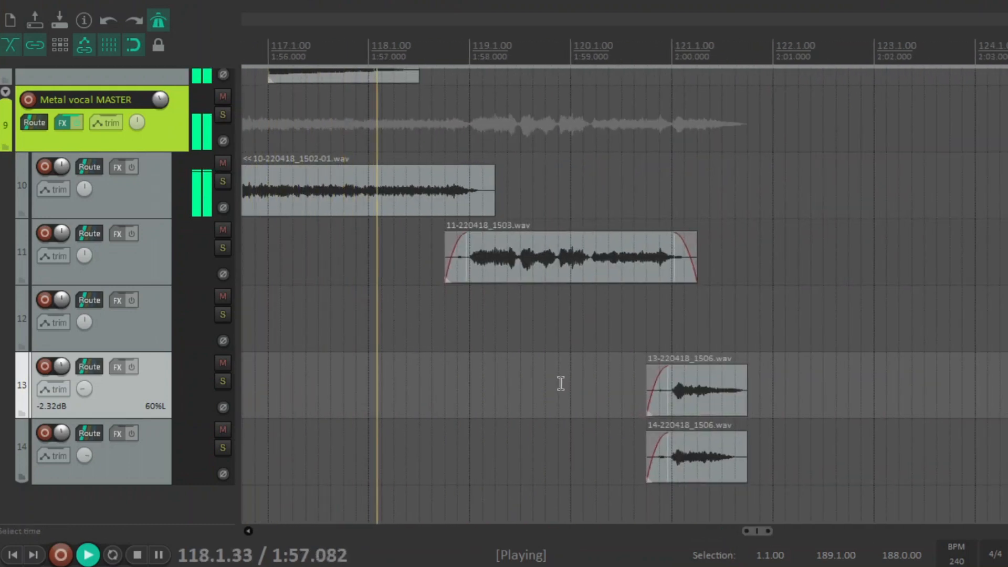
key("space")
- Solo the B Bass Drop track and play its clip from 116.4.50, stopping once the clip has ended
scroll(843, 499, "up", 3)
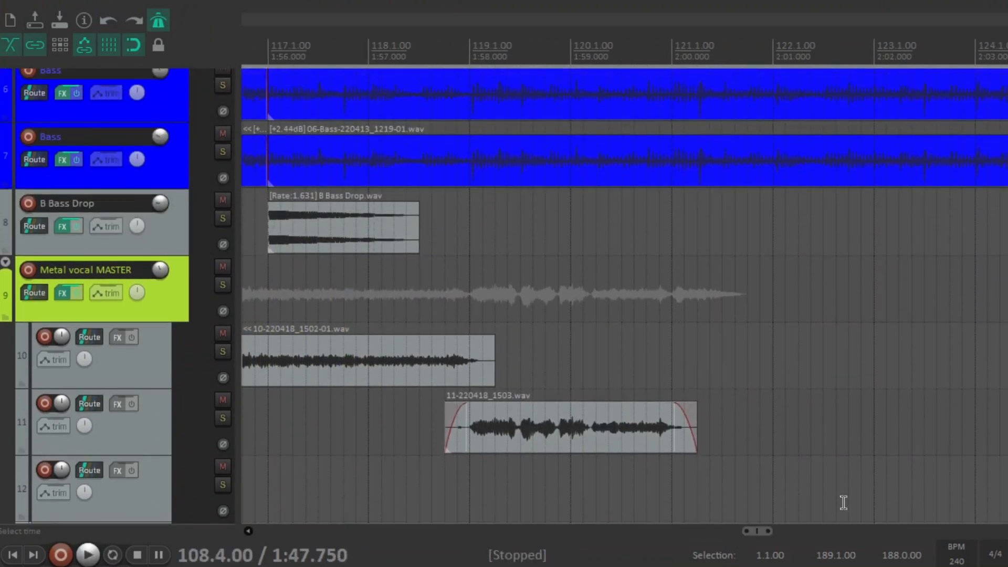
left_click_drag(766, 534, 750, 537)
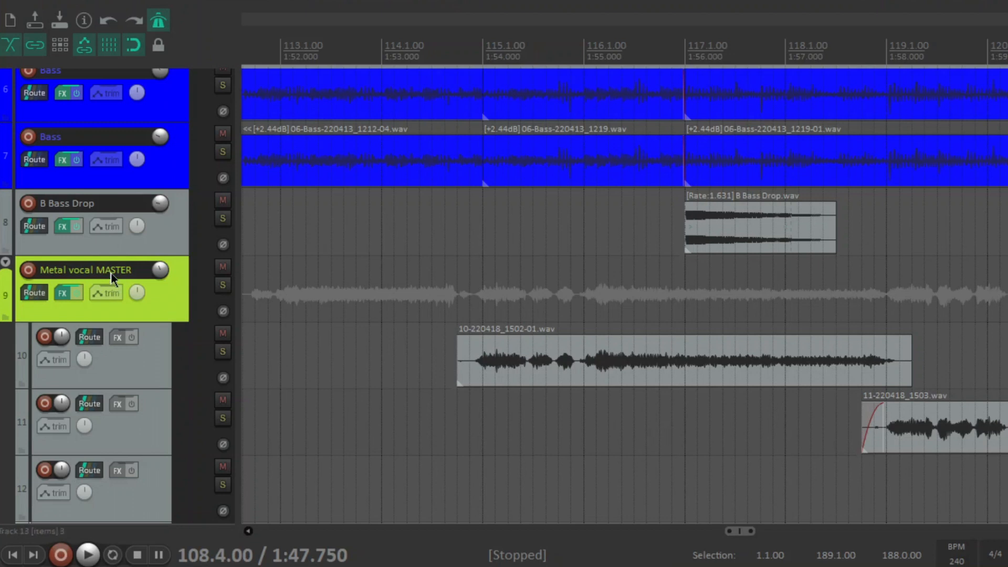
left_click(223, 217)
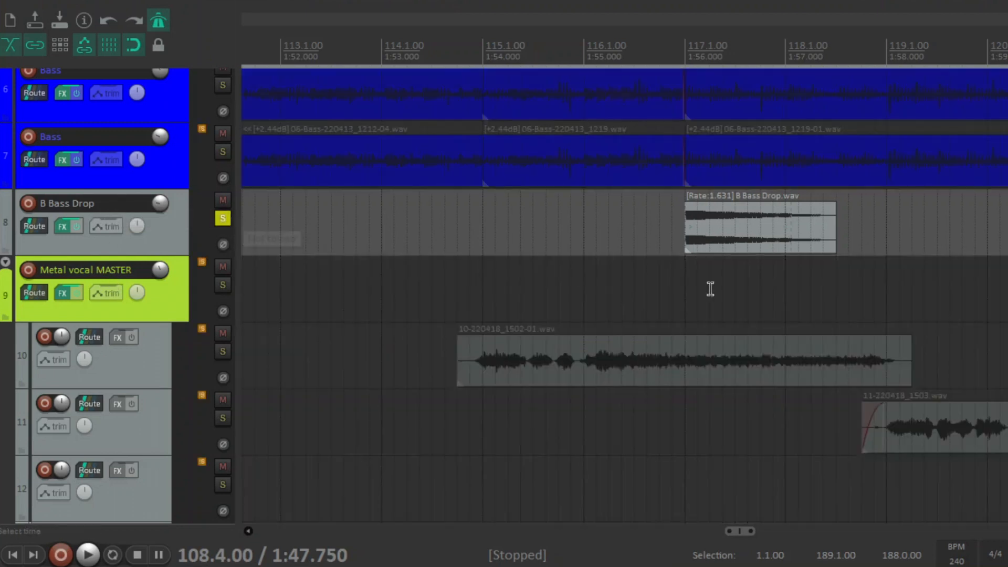
left_click(672, 233)
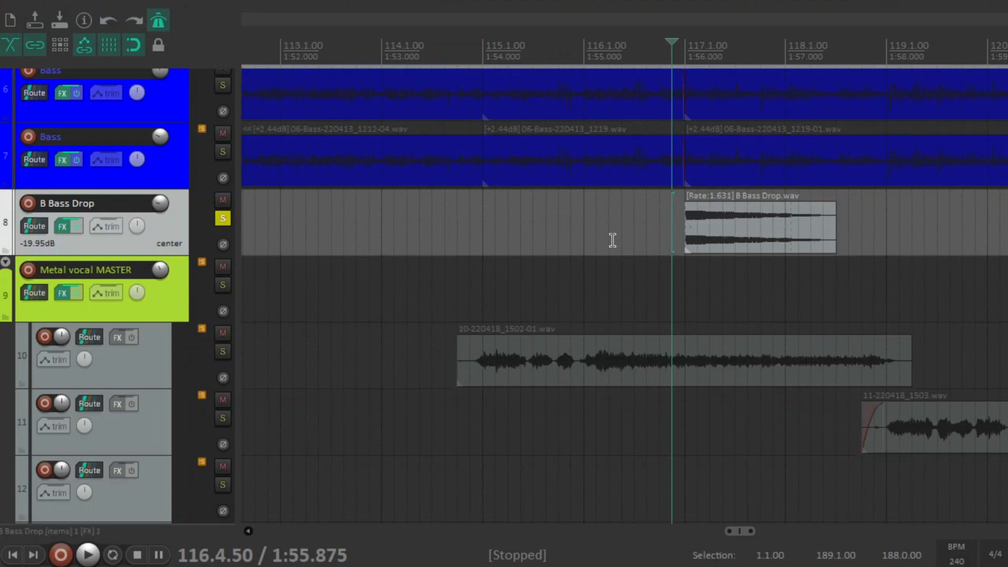
key("space")
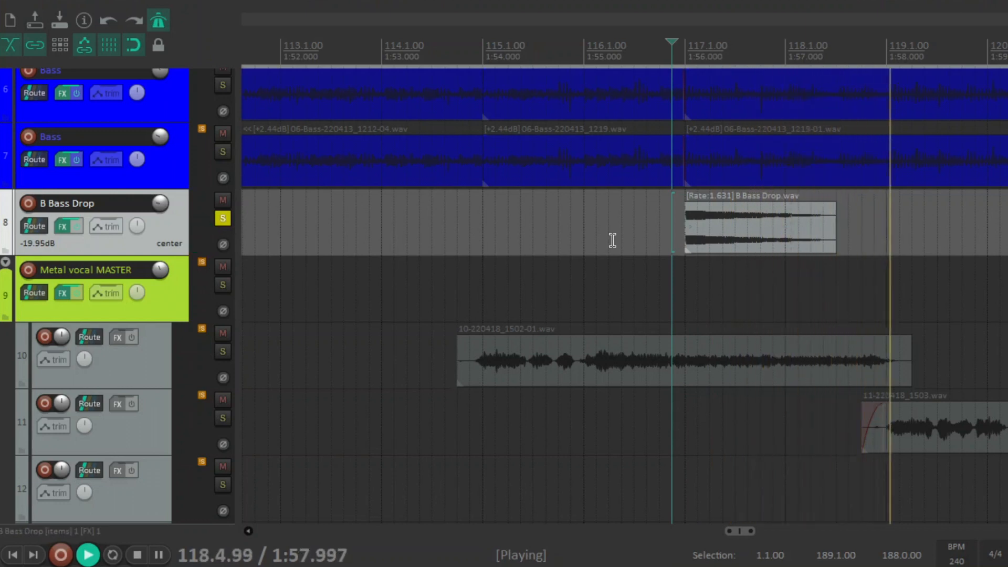
key("space")
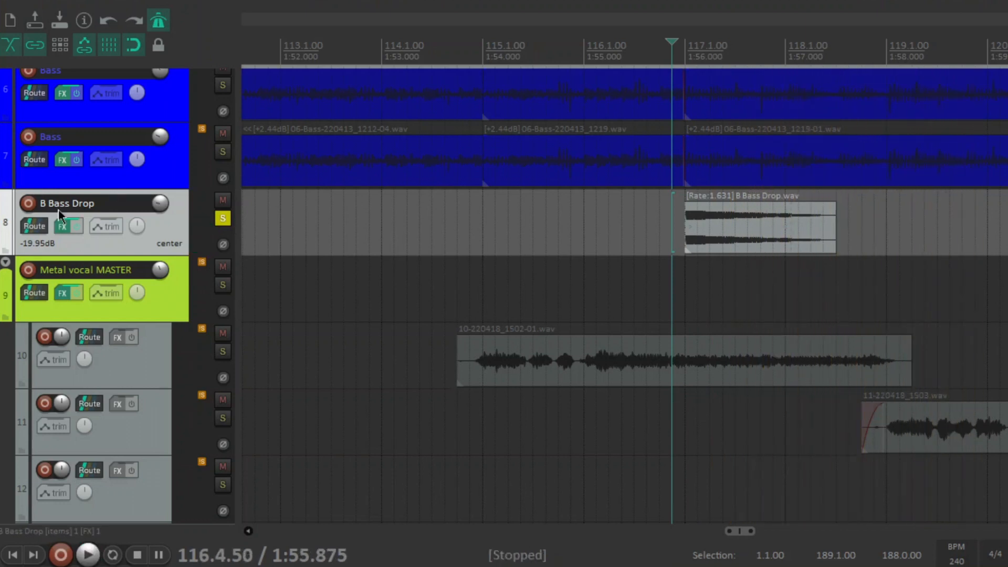
- Examine the ReaPitch settings on the B Bass Drop track and close its effects window
left_click(62, 226)
left_click_drag(224, 15, 456, 85)
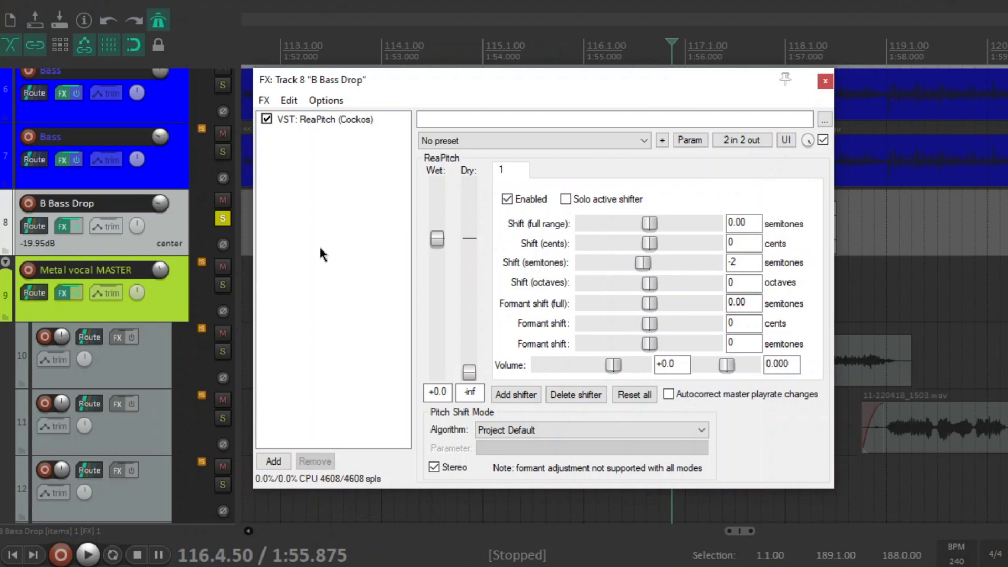
left_click(825, 81)
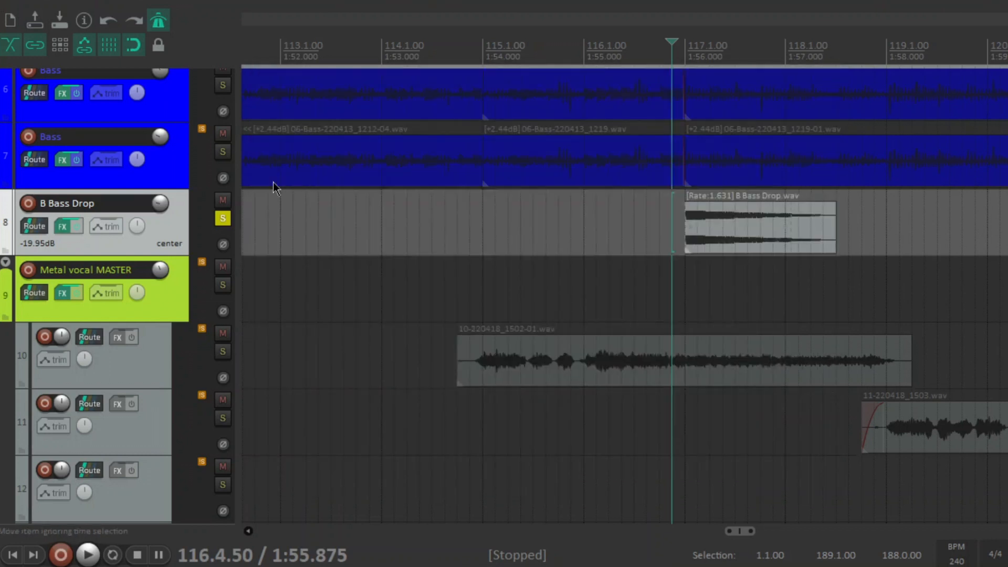
- Unsolo the B Bass Drop track, mute it, and play the mix from 115.1.00 past bar 119, stopping playback there
left_click(223, 219)
left_click(481, 233)
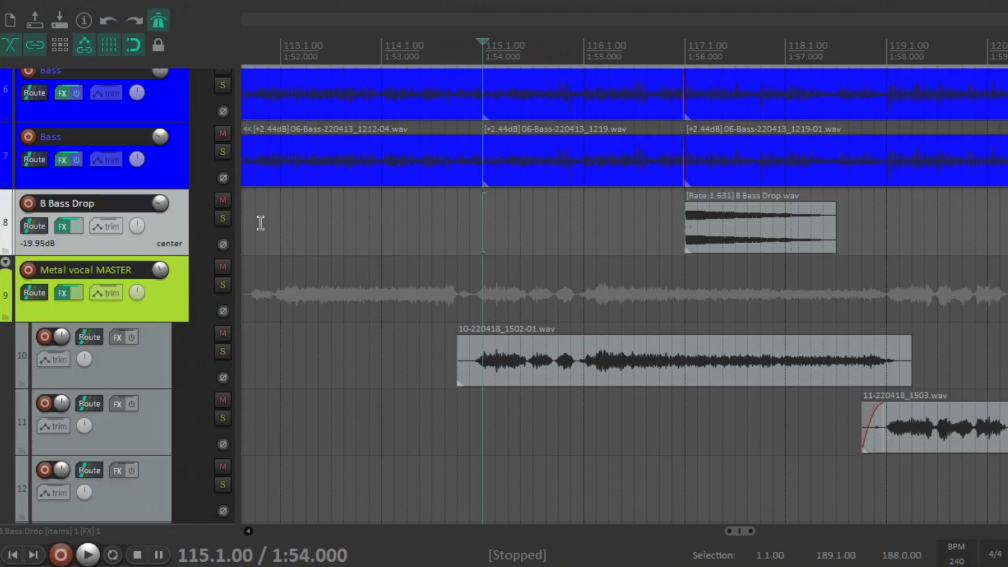
mouse_move(160, 212)
left_click(222, 199)
key("space")
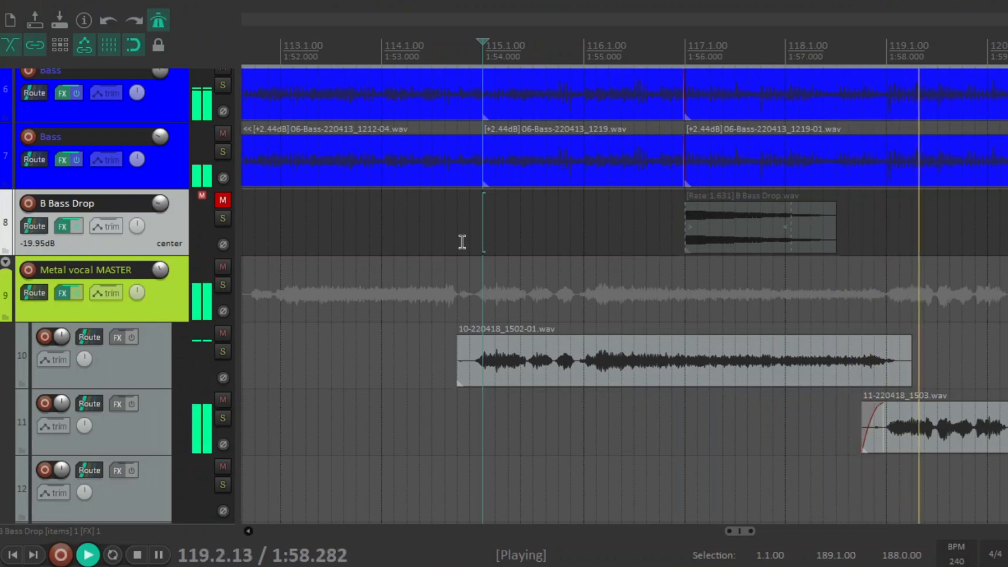
key("space")
- Unmute the B Bass Drop track and replay the mix from 115.1.00 through the bass drop clip, and stop
left_click(223, 200)
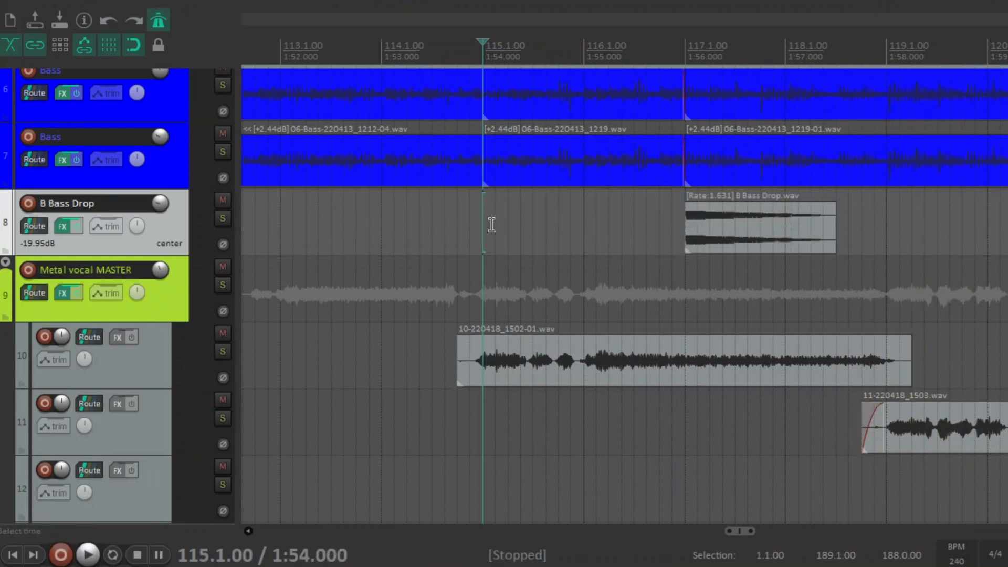
key("space")
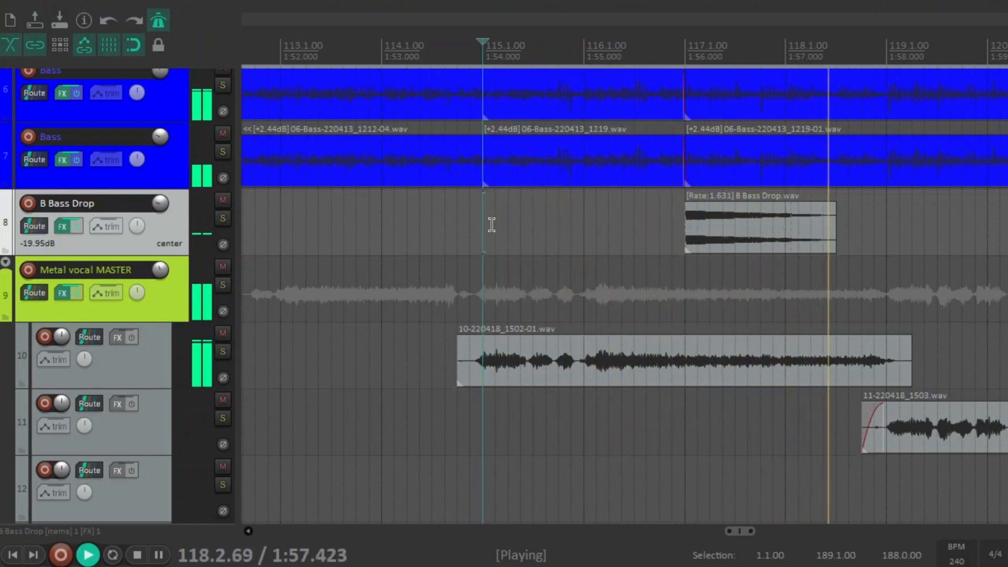
key("space")
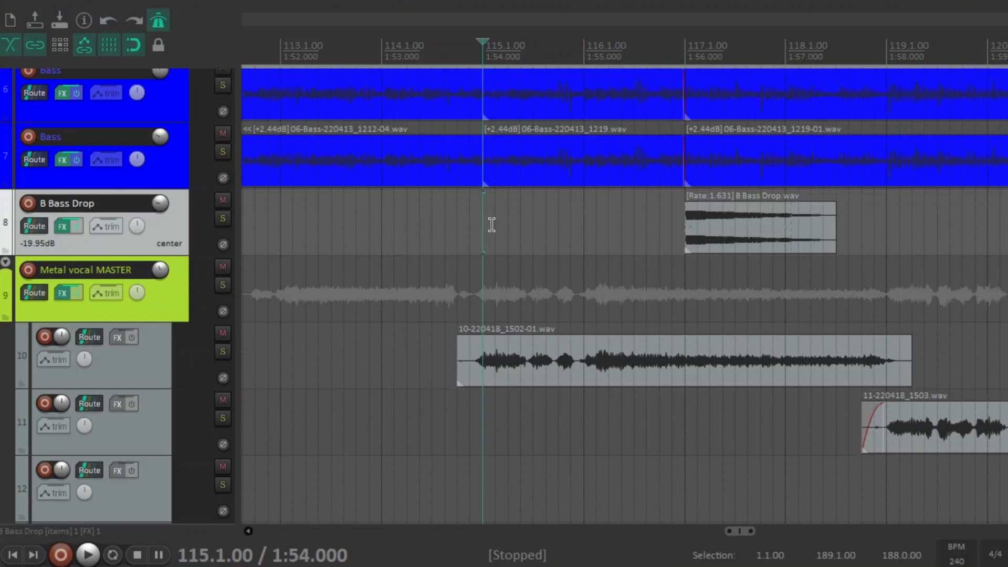
- Open the effect chain of Bass track 6 and examine the BOD bass overdrive settings
scroll(491, 224, "up", 5)
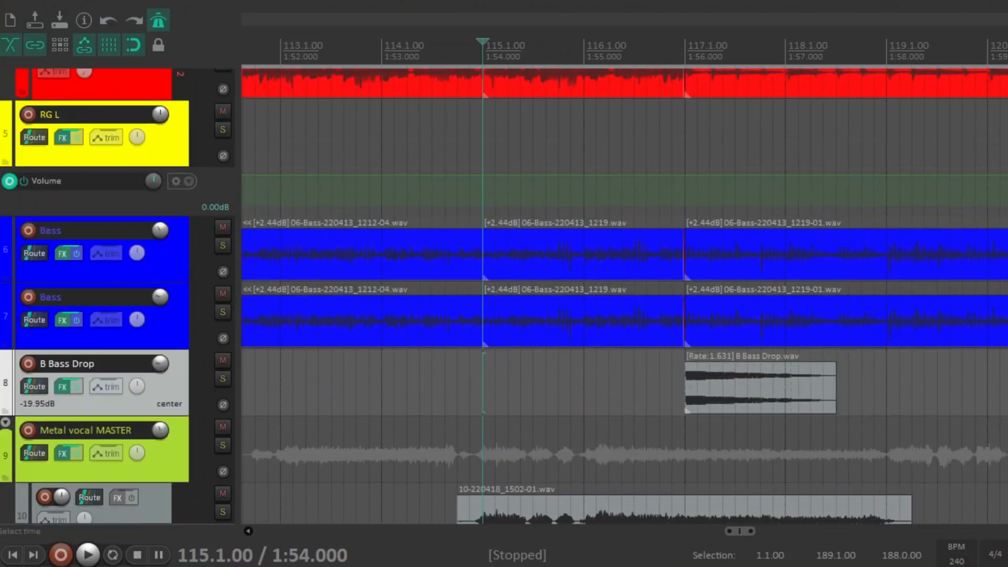
left_click(62, 254)
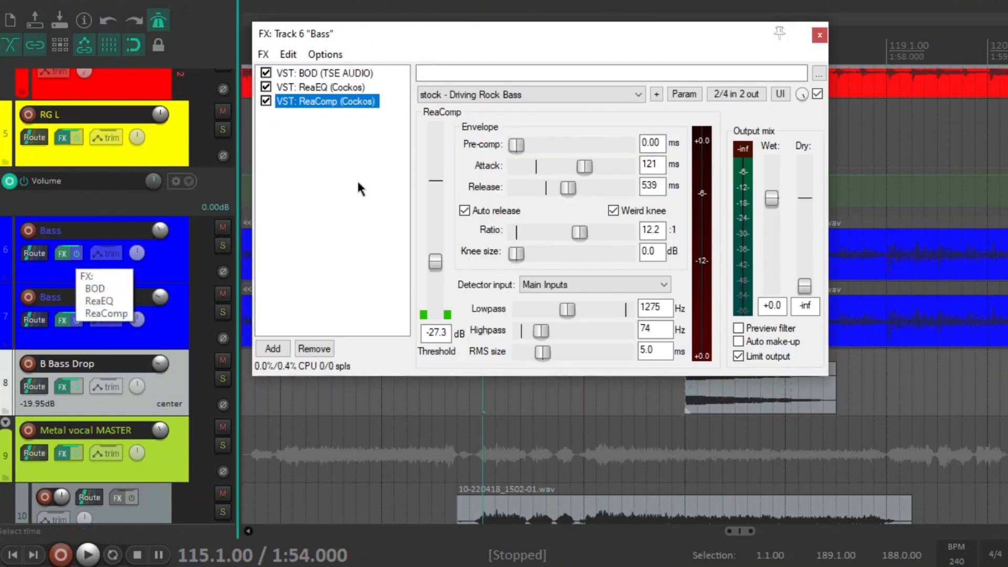
left_click(347, 73)
left_click_drag(413, 42, 373, 56)
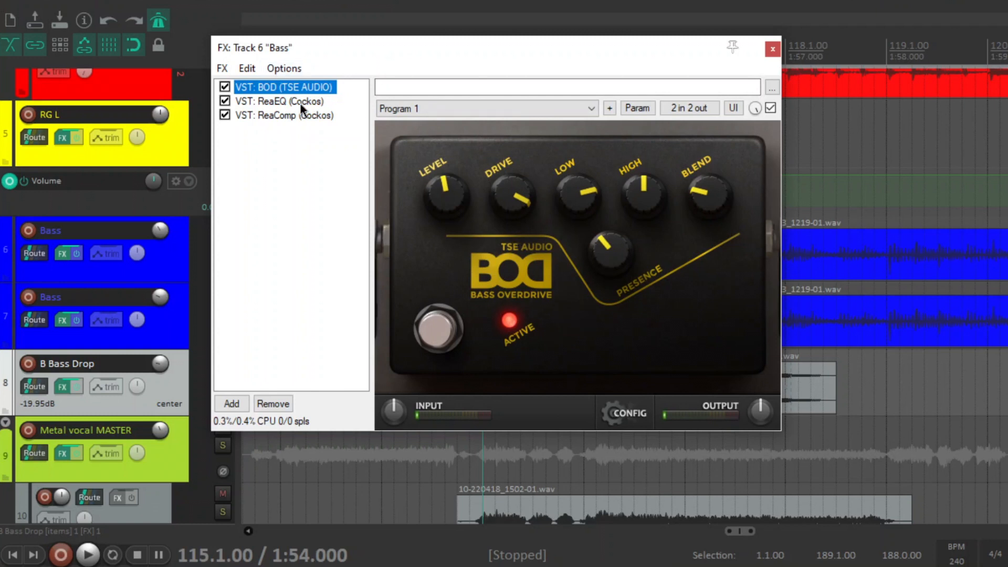
- Examine the ReaEQ curve on Bass track 6, including the low shelf and band 3
left_click(283, 101)
left_click(317, 199)
mouse_move(422, 217)
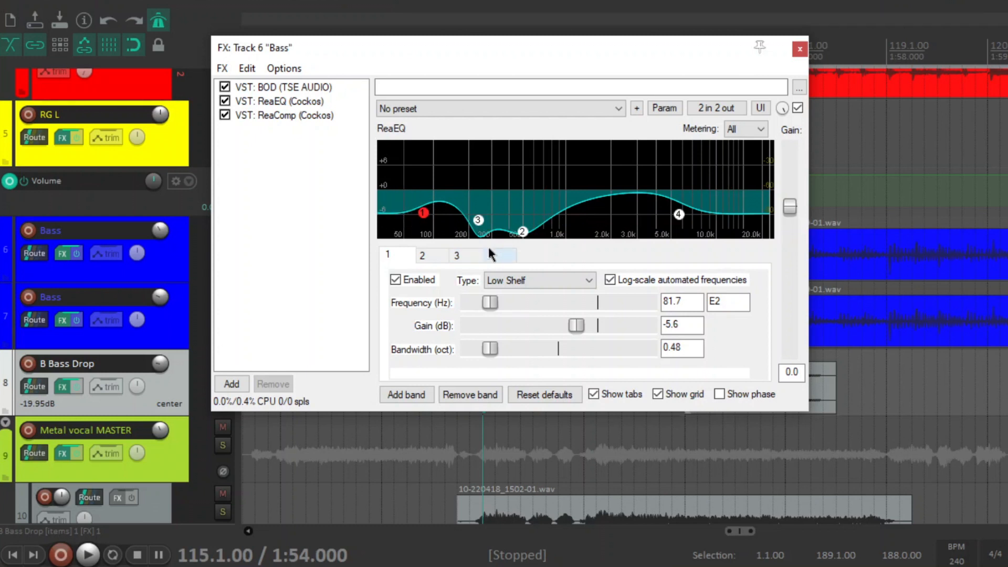
left_click(477, 222)
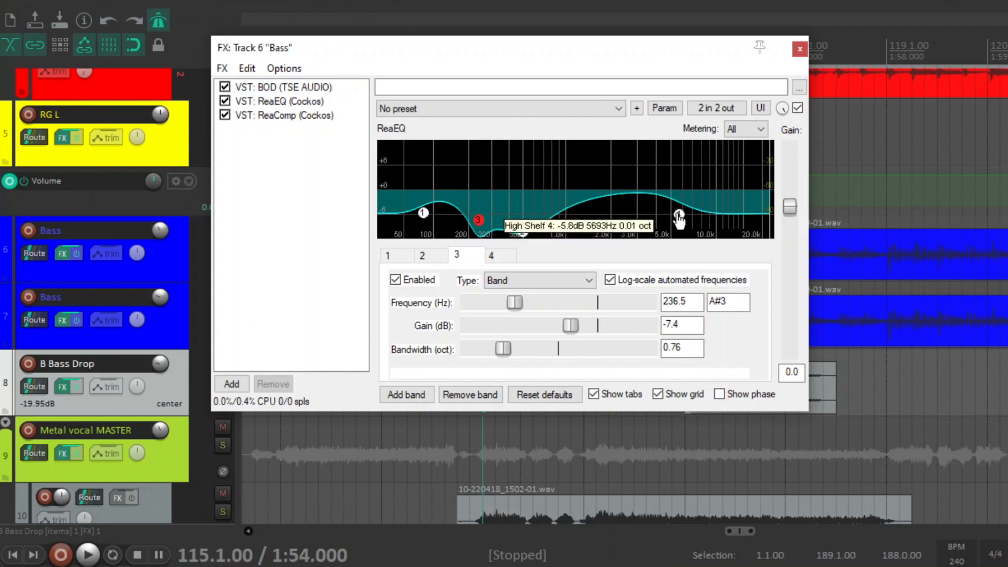
- Review the ReaComp settings on Bass track 6 and close its effects window
left_click(321, 114)
left_click(305, 182)
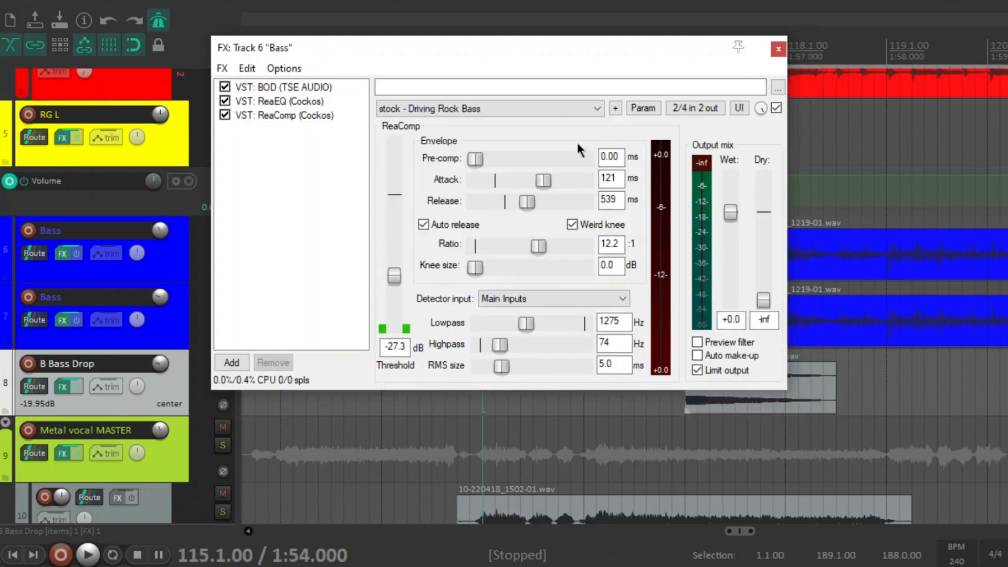
left_click(777, 49)
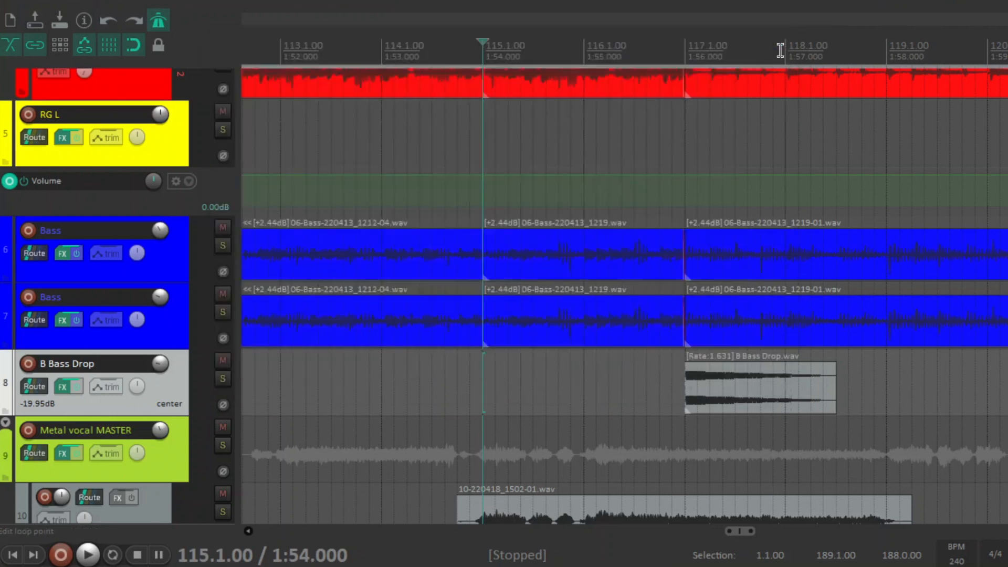
- Open the effect chain of Bass track 7, examine the NoAmp plug-in's settings, and close the plug-in's floating window
left_click(64, 323)
left_click_drag(269, 9, 706, 149)
left_click_drag(506, 23, 521, 87)
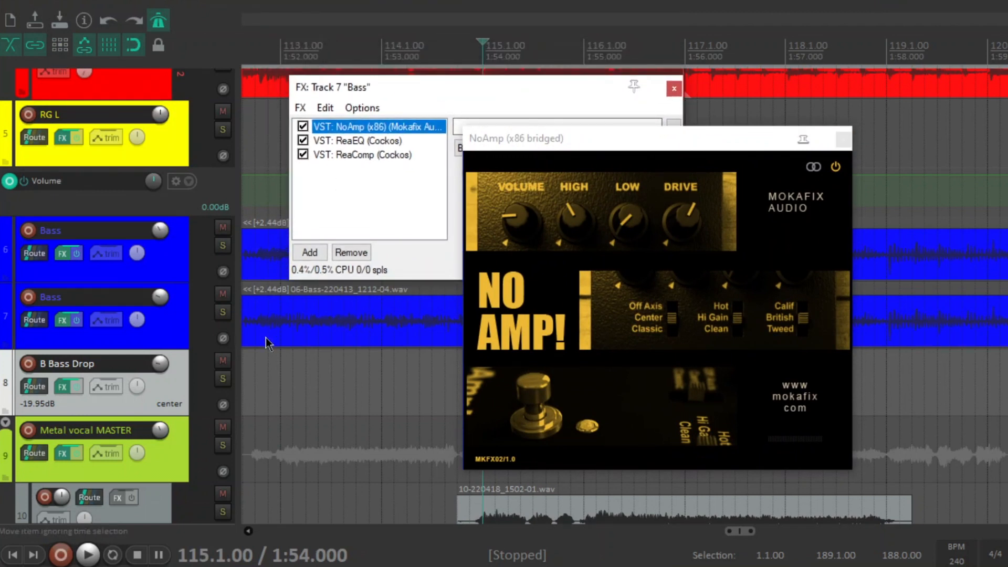
left_click(561, 142)
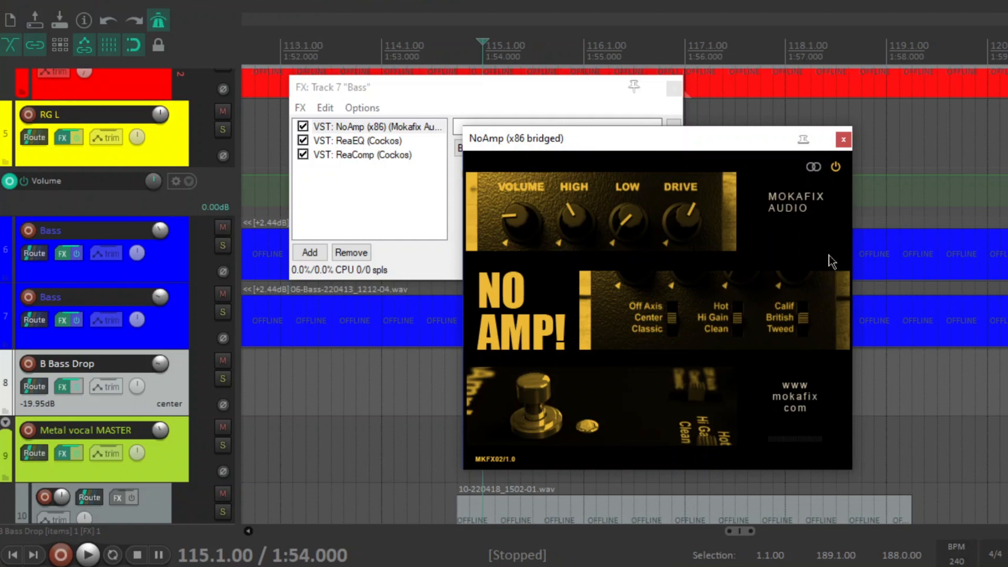
left_click(844, 140)
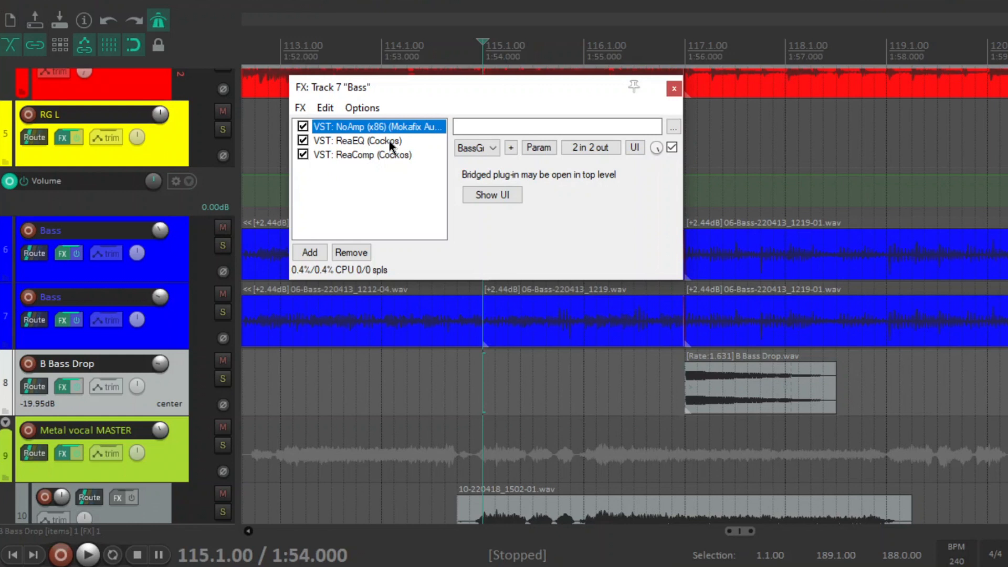
- Review the ReaEQ and ReaComp settings on Bass track 7 and close its effects window
left_click(389, 140)
left_click_drag(601, 95, 563, 98)
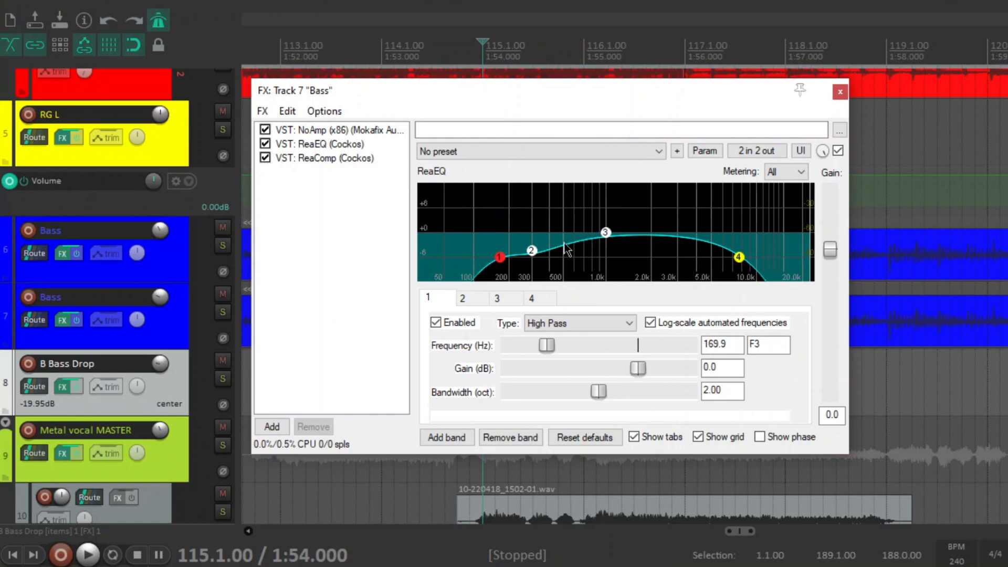
left_click(341, 160)
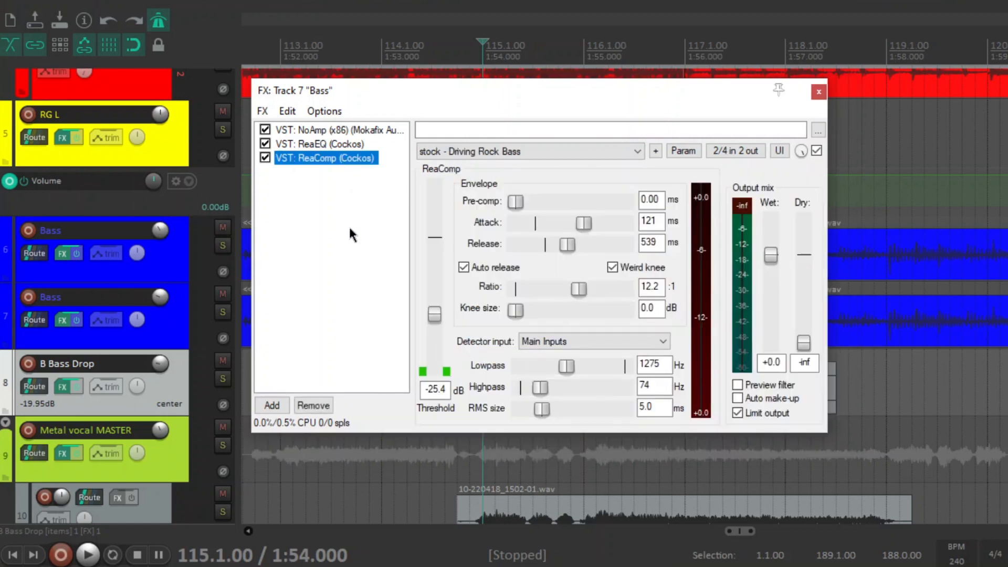
left_click(840, 92)
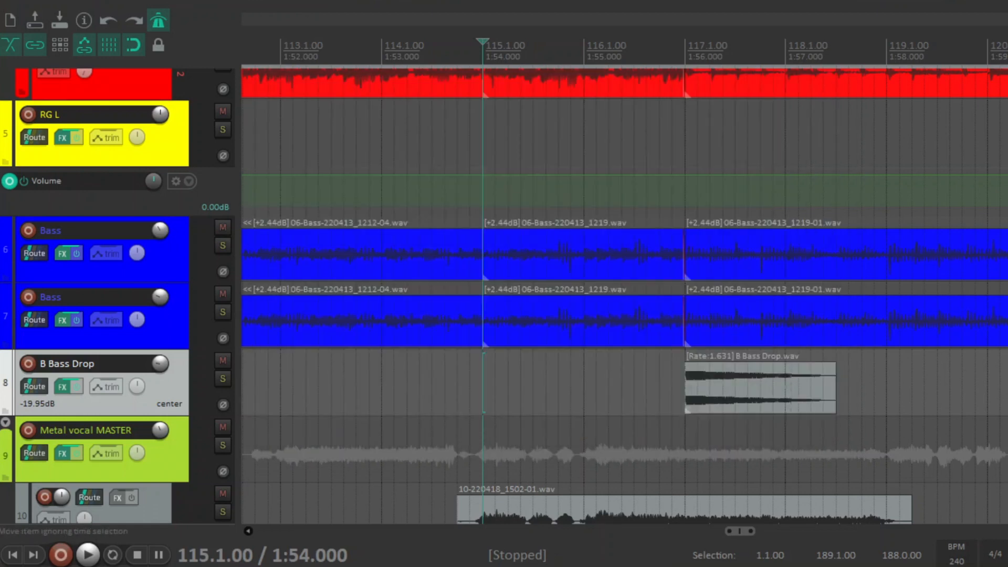
- Place the edit cursor at 163.1.00 and open the master track's effect chain
scroll(822, 93, "down", 5)
scroll(822, 93, "up", 4)
scroll(802, 117, "up", 8)
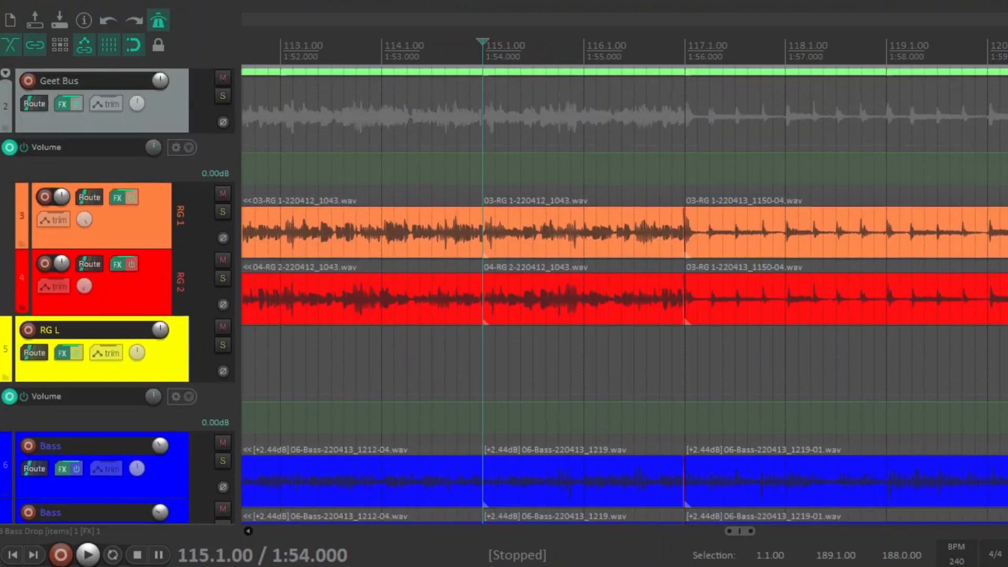
scroll(679, 145, "down", 8)
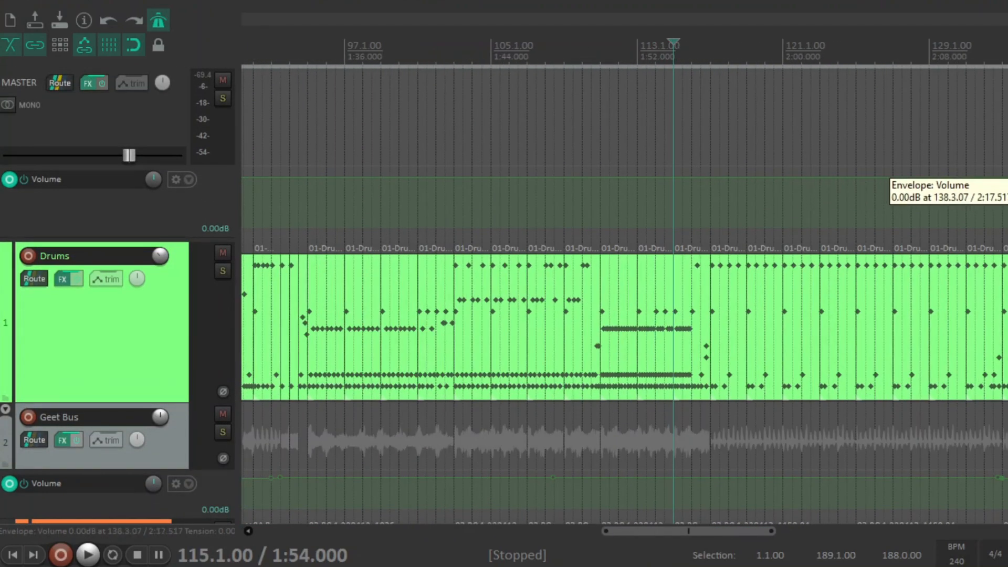
scroll(818, 515, "down", 4)
left_click_drag(775, 538, 843, 538)
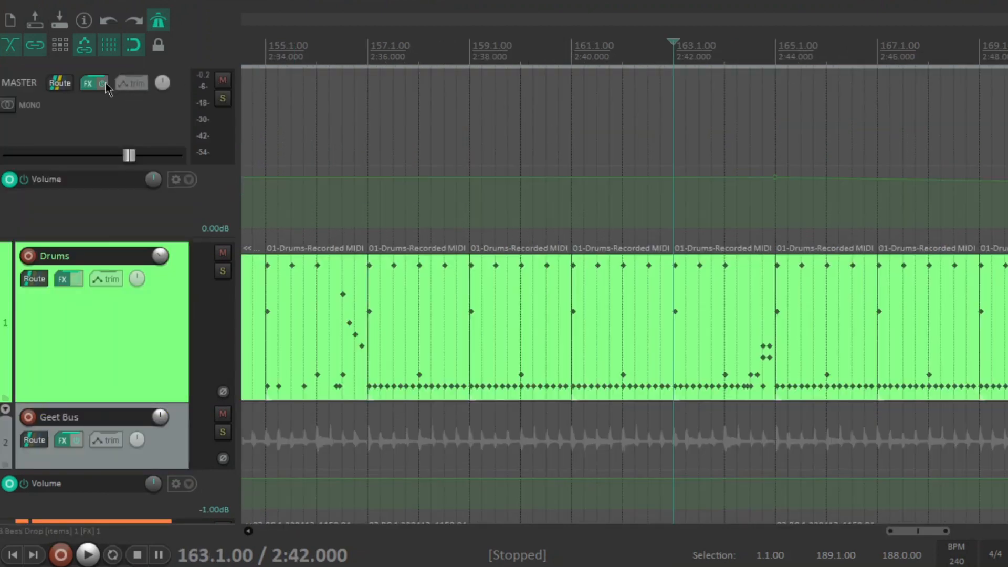
right_click(94, 81)
left_click(141, 134)
left_click_drag(218, 20, 268, 92)
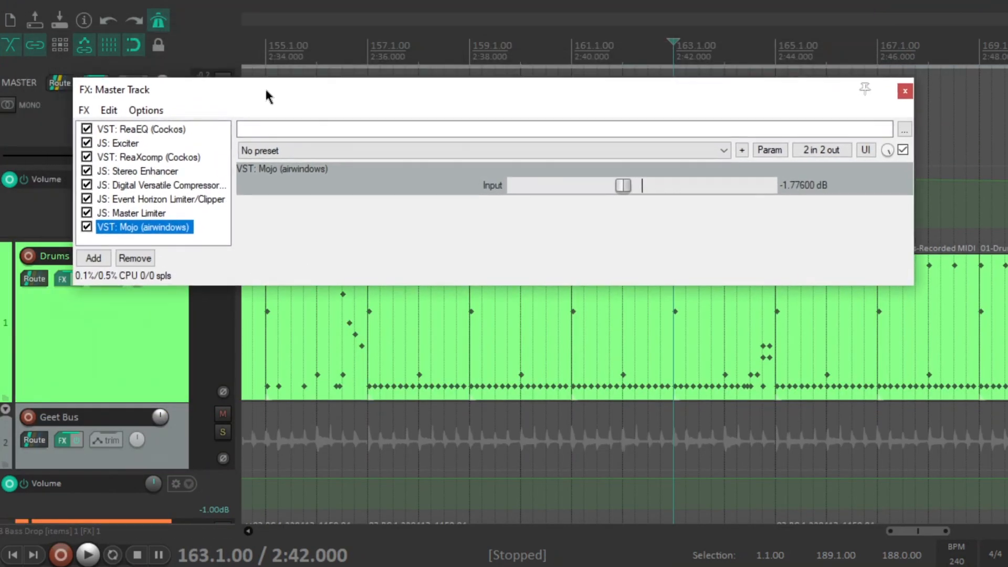
- Examine the master track's ReaEQ, checking its high pass filter and the cuts on bands 1 and 2
left_click(173, 136)
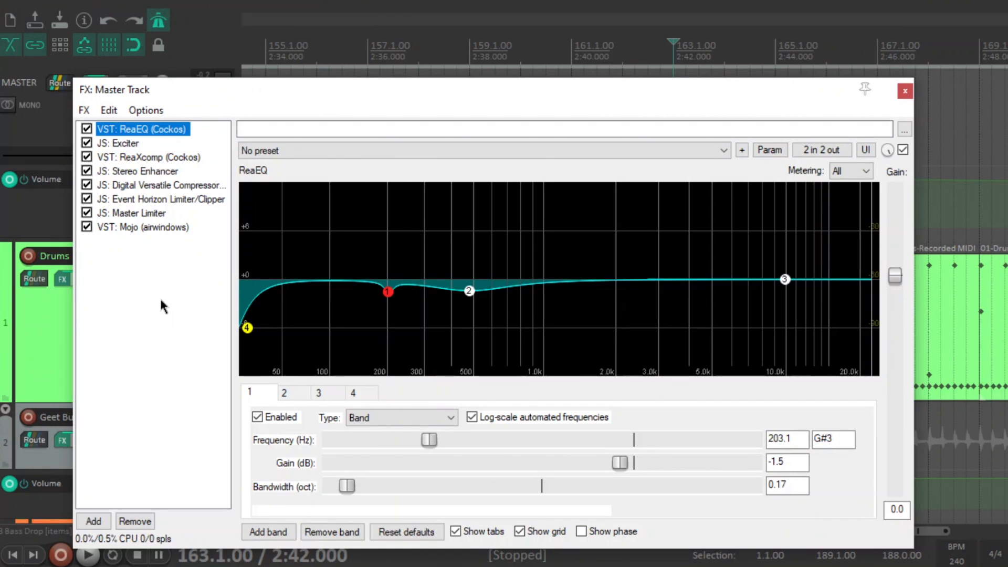
left_click(164, 301)
left_click_drag(462, 93, 482, 42)
mouse_move(268, 281)
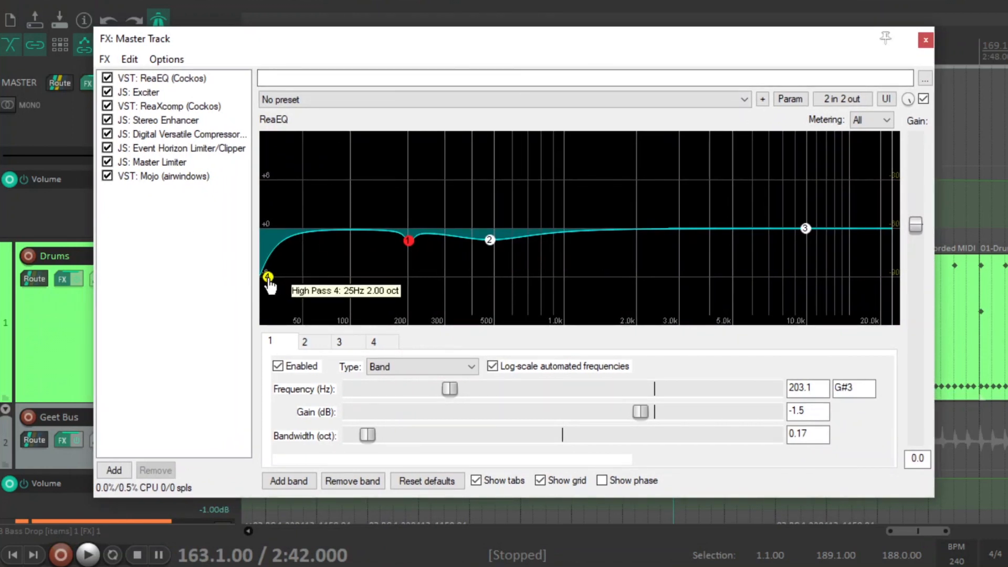
mouse_move(410, 245)
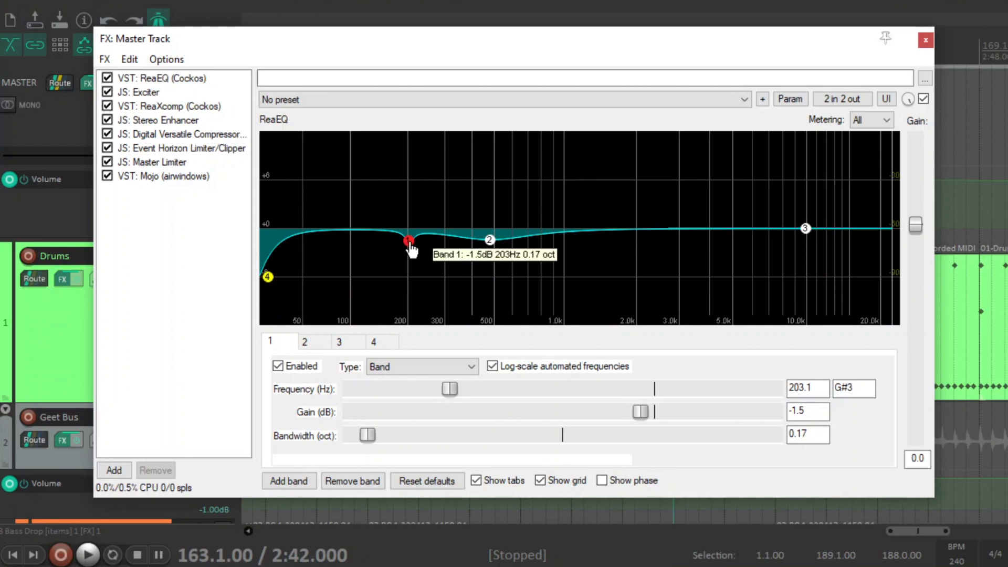
mouse_move(490, 241)
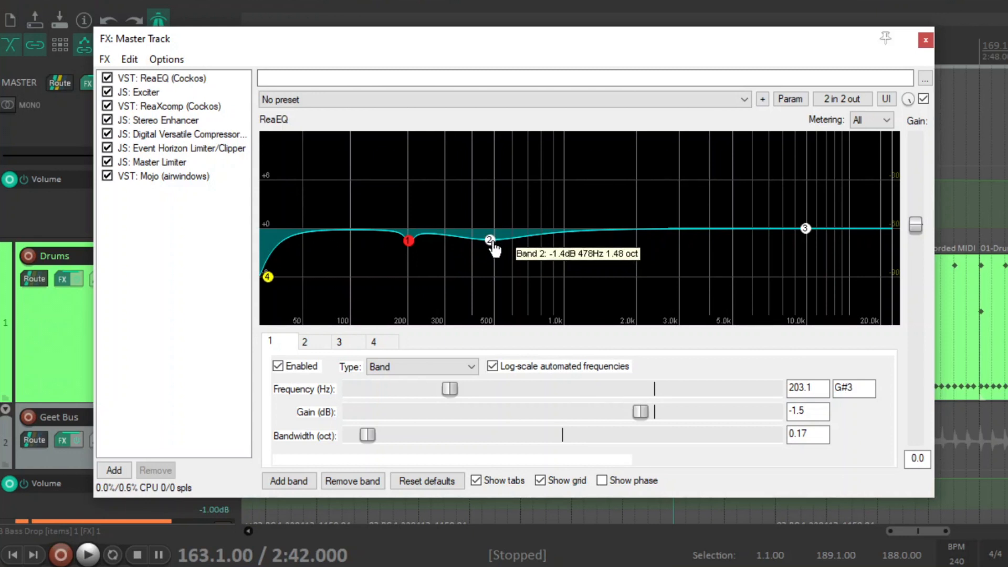
- Review the Exciter and the ReaXcomp multiband compressor settings on the master track
left_click(141, 93)
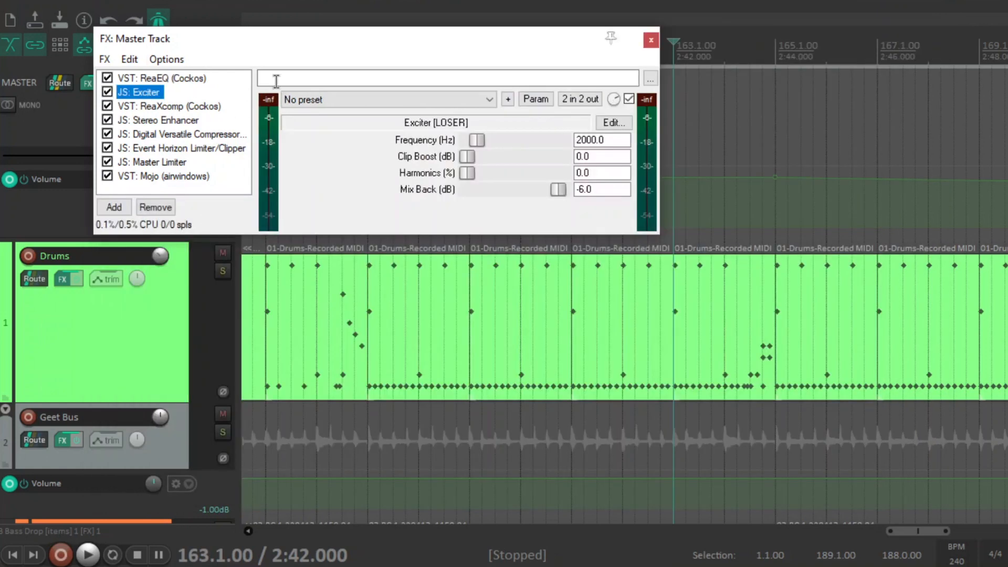
left_click_drag(290, 39, 420, 119)
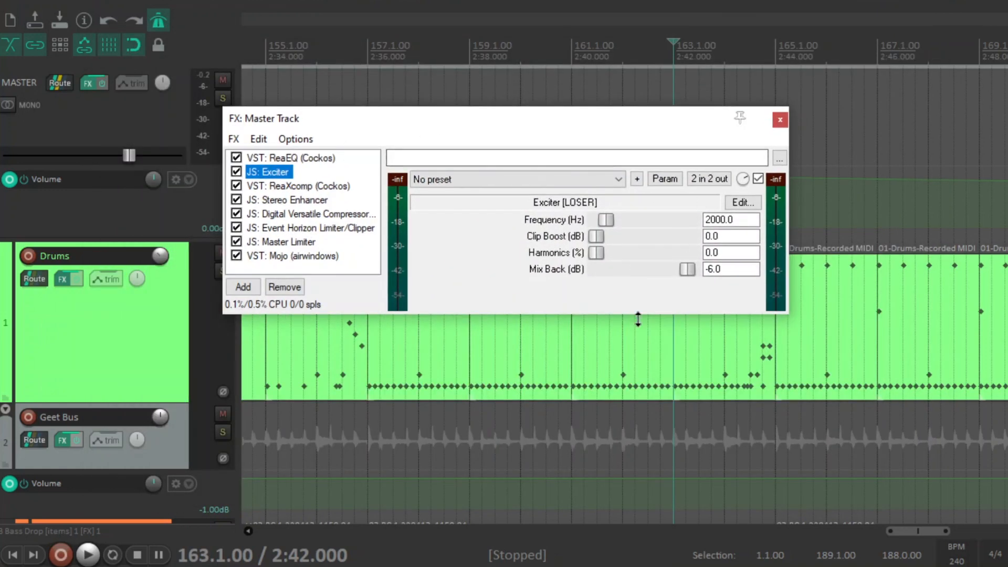
left_click_drag(426, 116, 402, 94)
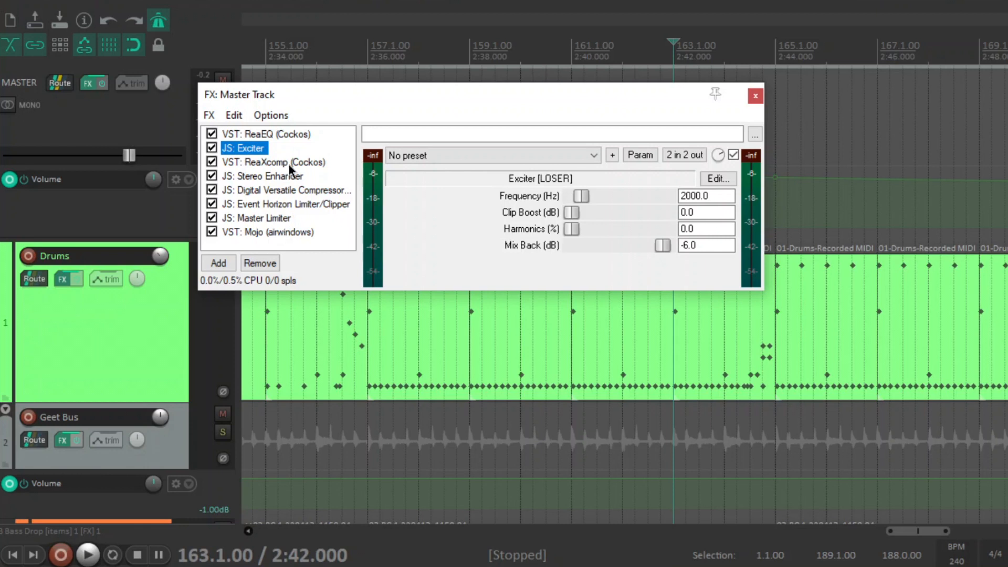
left_click(289, 163)
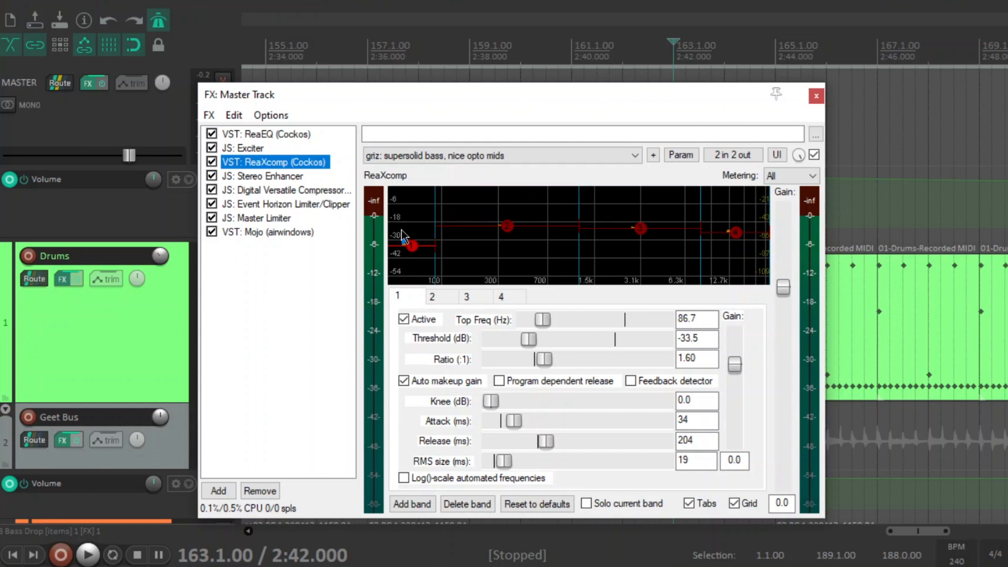
left_click(271, 282)
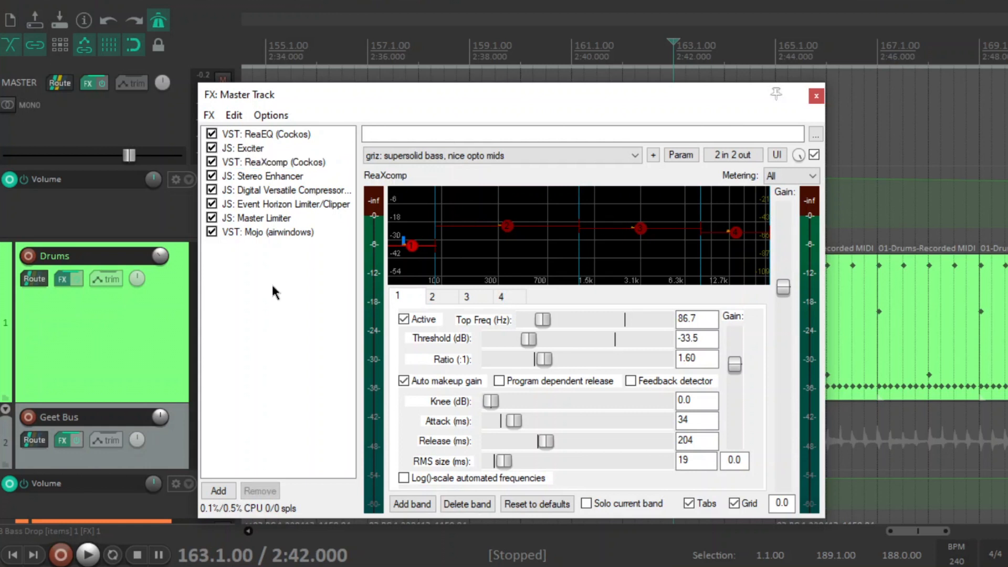
- Check the master track's Stereo Enhancer width values and the Digital Versatile Compressor settings
left_click(282, 180)
left_click_drag(364, 97, 385, 86)
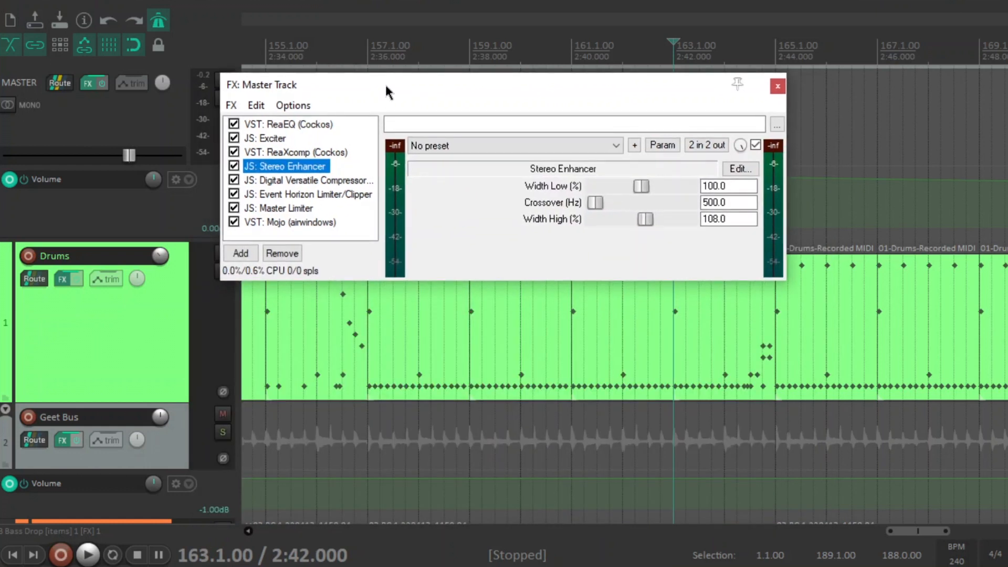
left_click(727, 220)
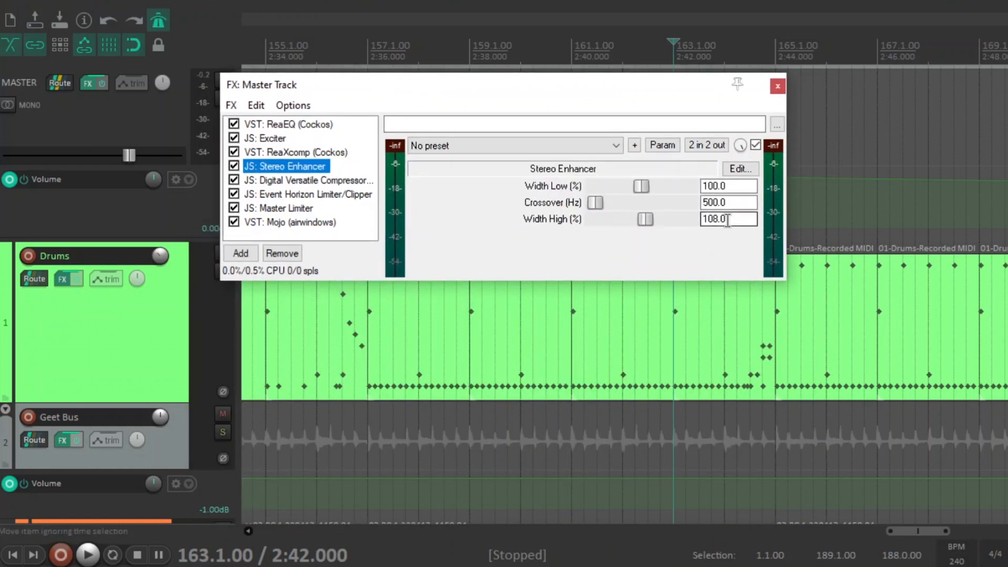
left_click(329, 180)
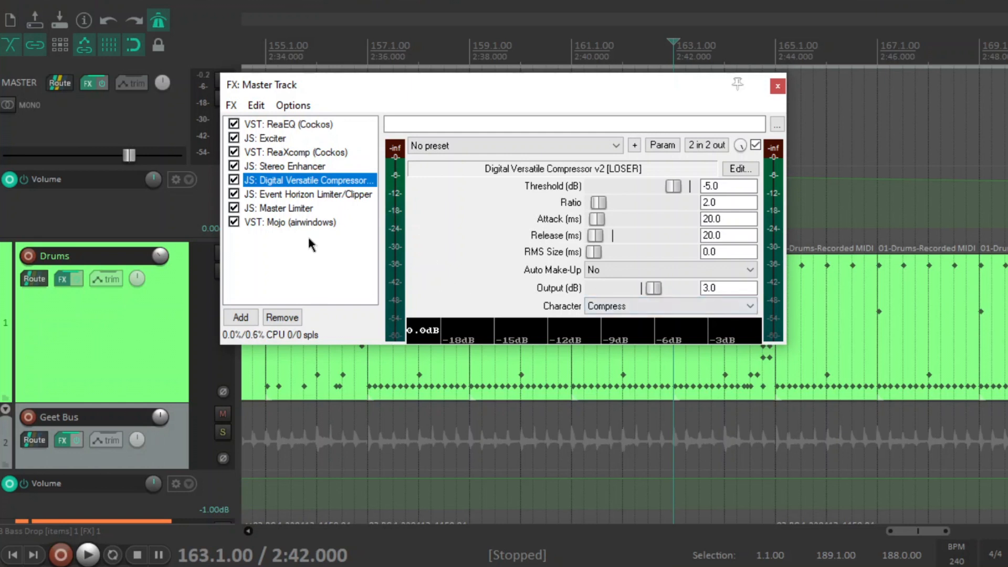
left_click(293, 252)
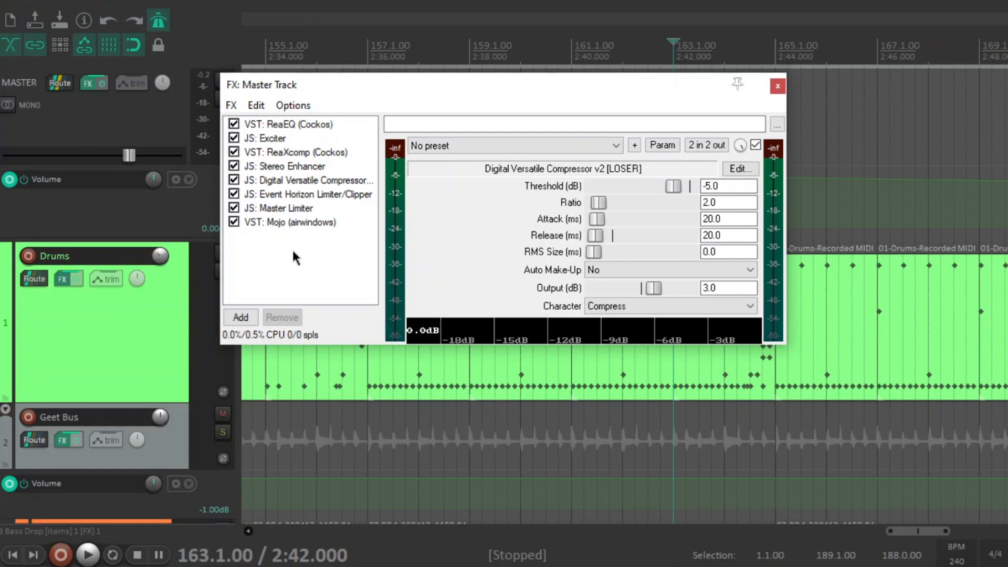
- Revisit the master track's ReaXcomp and Digital Versatile Compressor, and check the Event Horizon Limiter/Clipper's threshold and ceiling
left_click(316, 152)
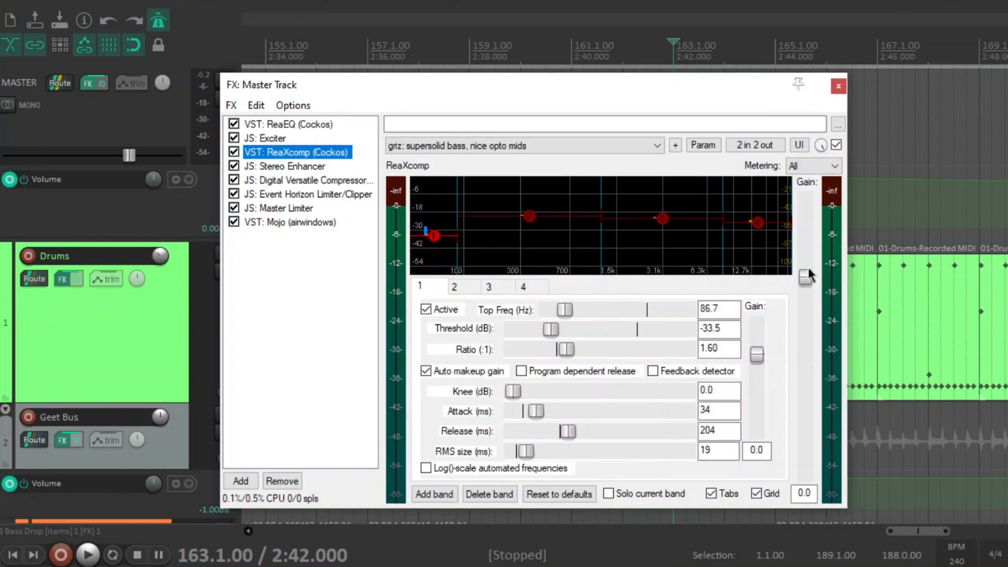
left_click(331, 178)
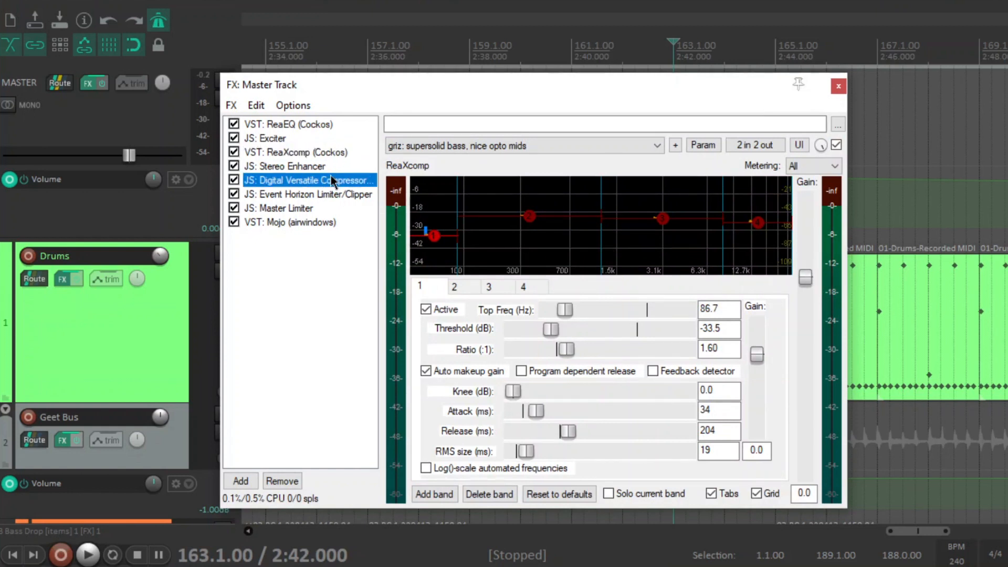
left_click(319, 195)
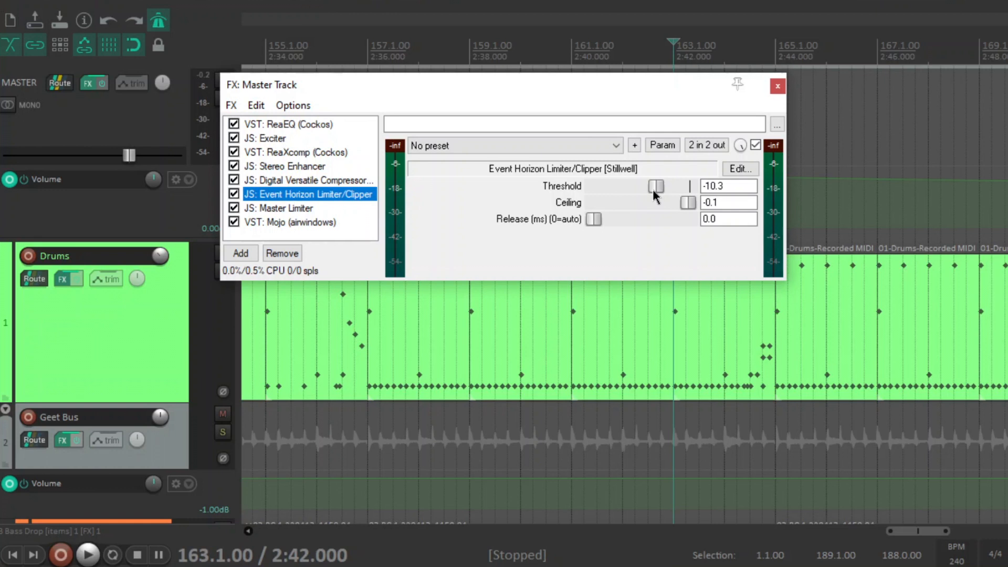
- Review the Master Limiter's settings on the master track and compare them with the Event Horizon Limiter/Clipper
left_click(305, 208)
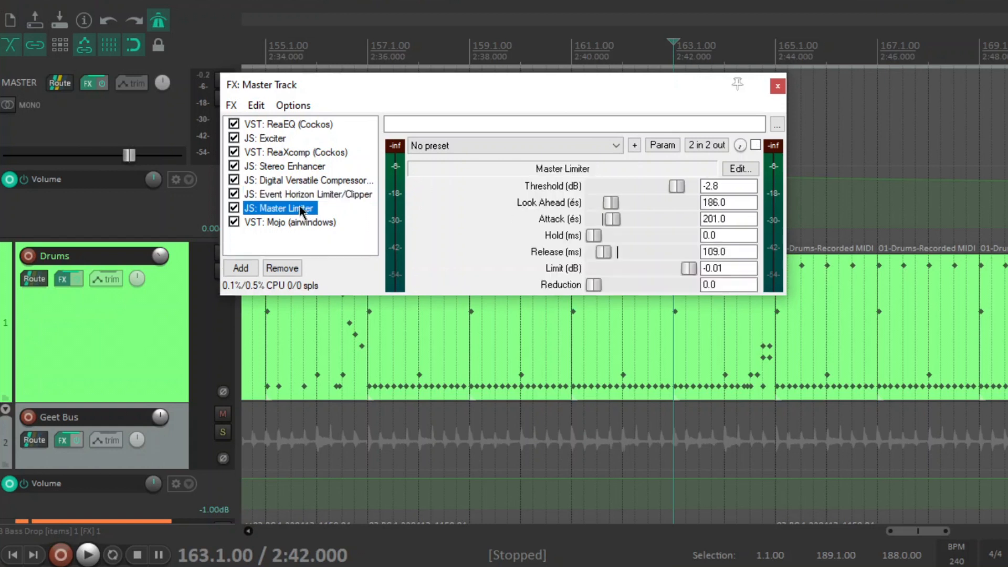
left_click(318, 240)
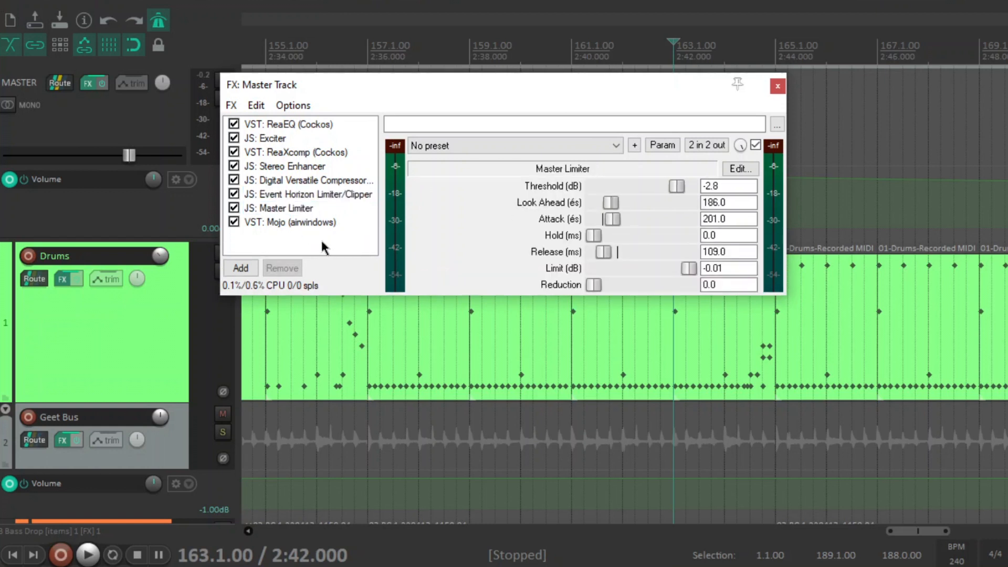
left_click(316, 194)
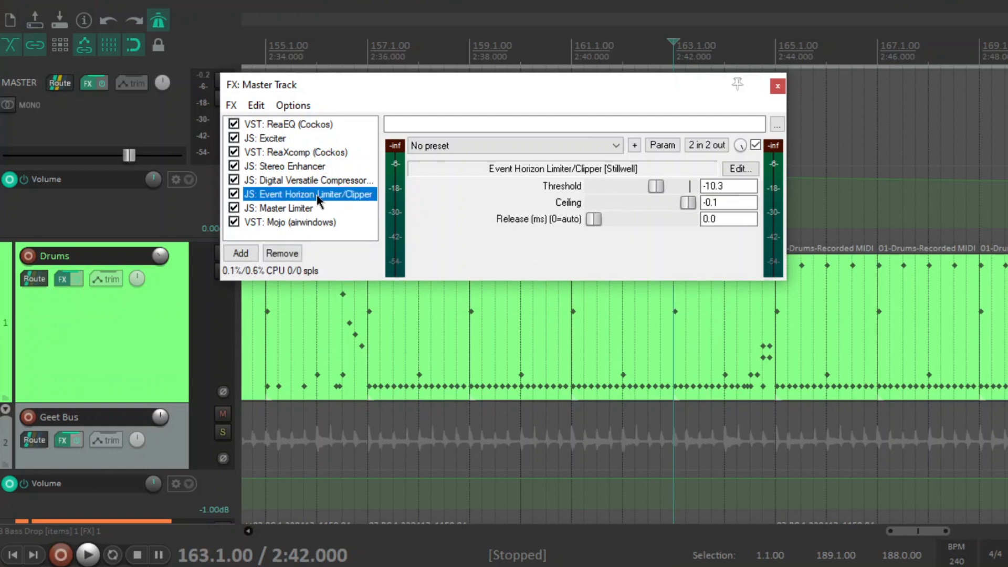
left_click(298, 209)
left_click(321, 234)
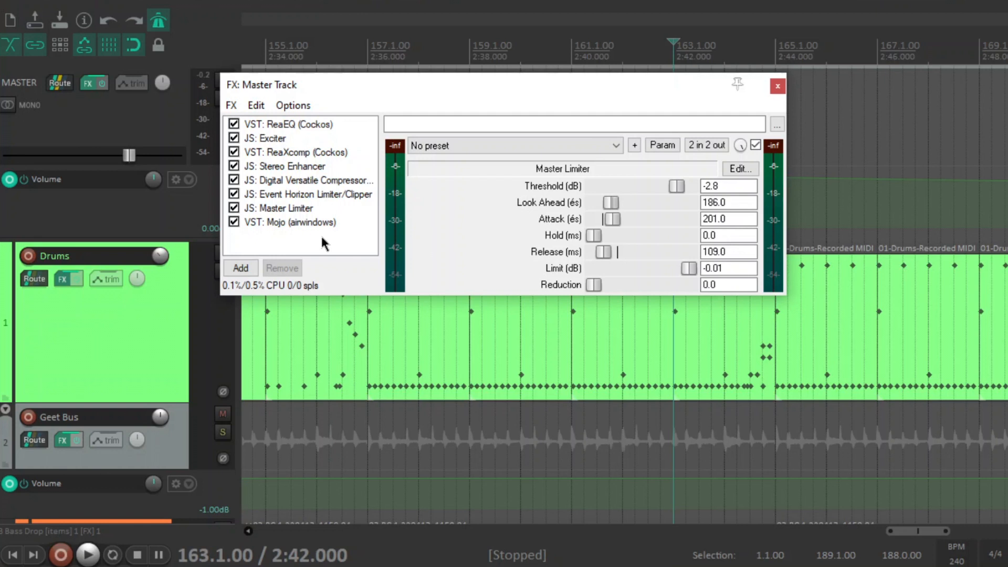
- Place the edit cursor at 152.4.00 and audition the mix with the Master Limiter enabled
scroll(474, 49, "left", 3)
left_click(474, 49)
key("space")
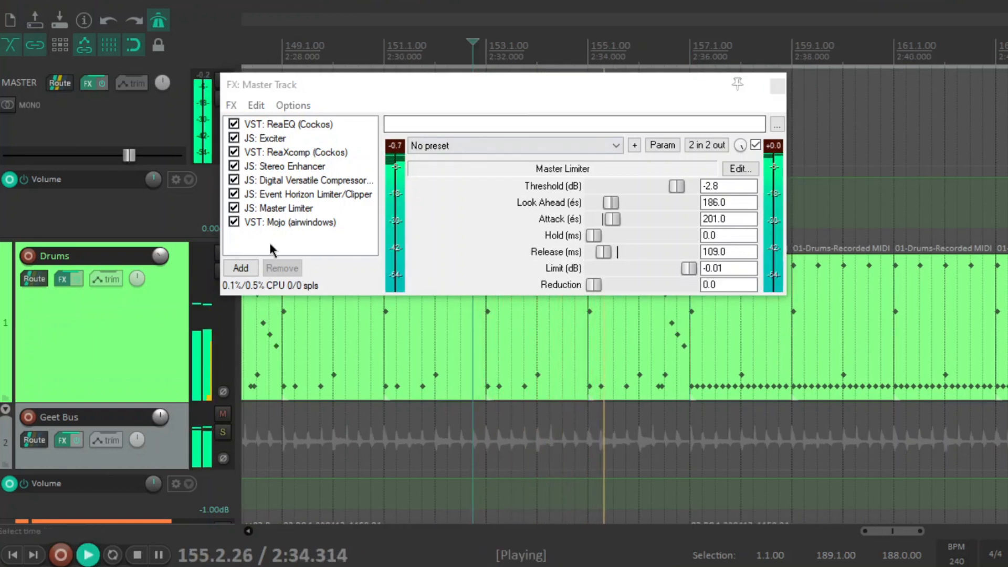
key("space")
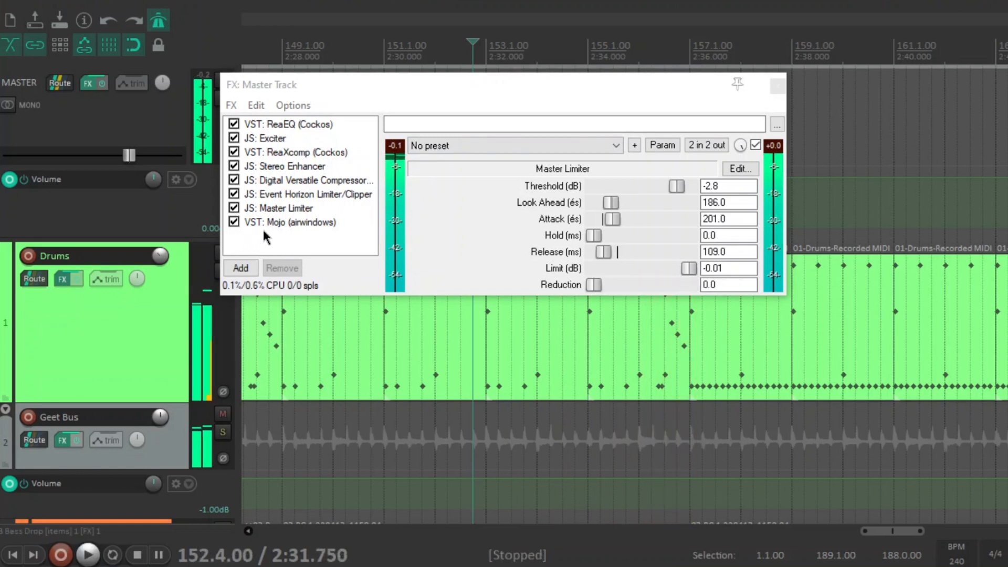
- Audition the mix from 152.4.00 with the Master Limiter bypassed and again with it re-enabled
left_click(234, 208)
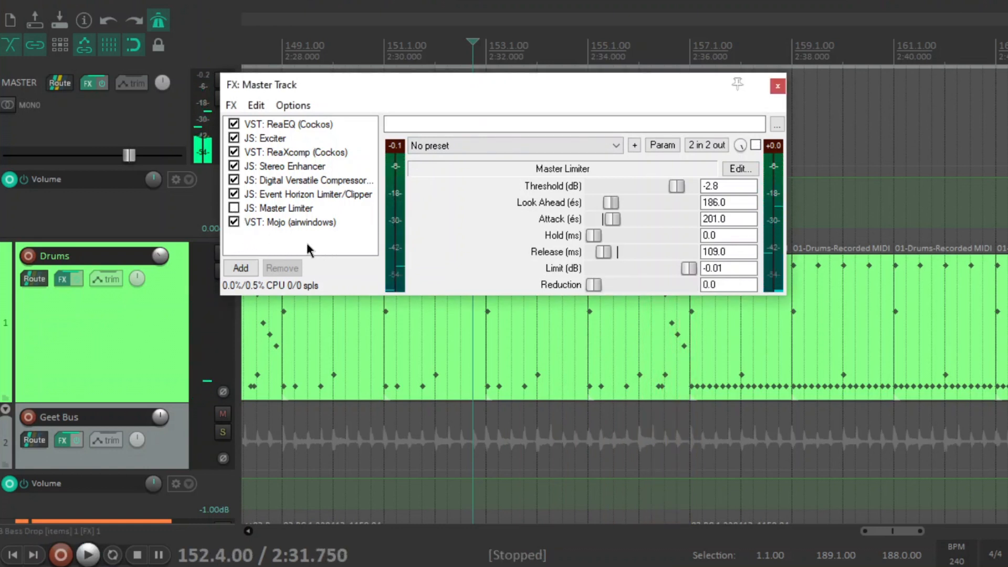
key("space")
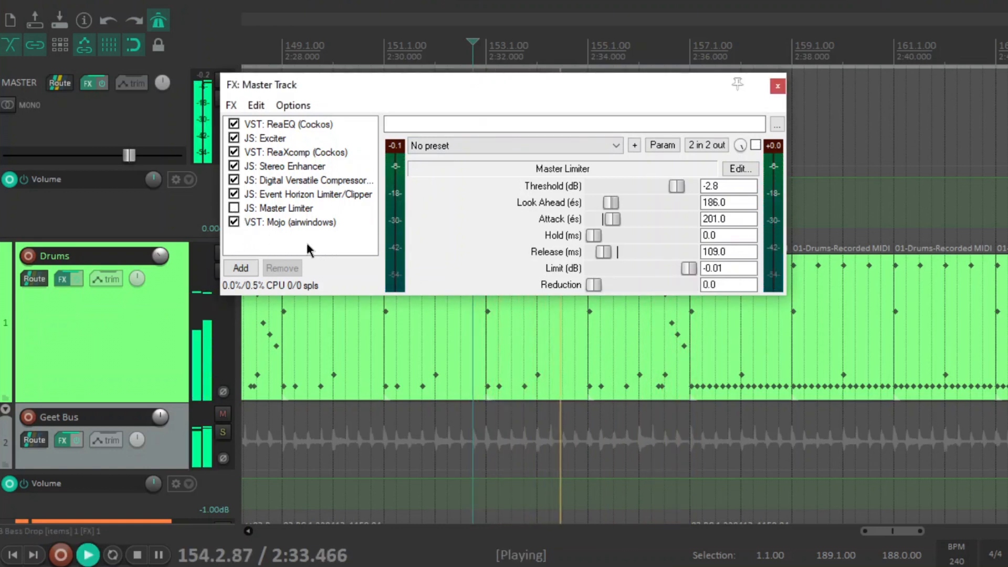
key("space")
left_click(234, 208)
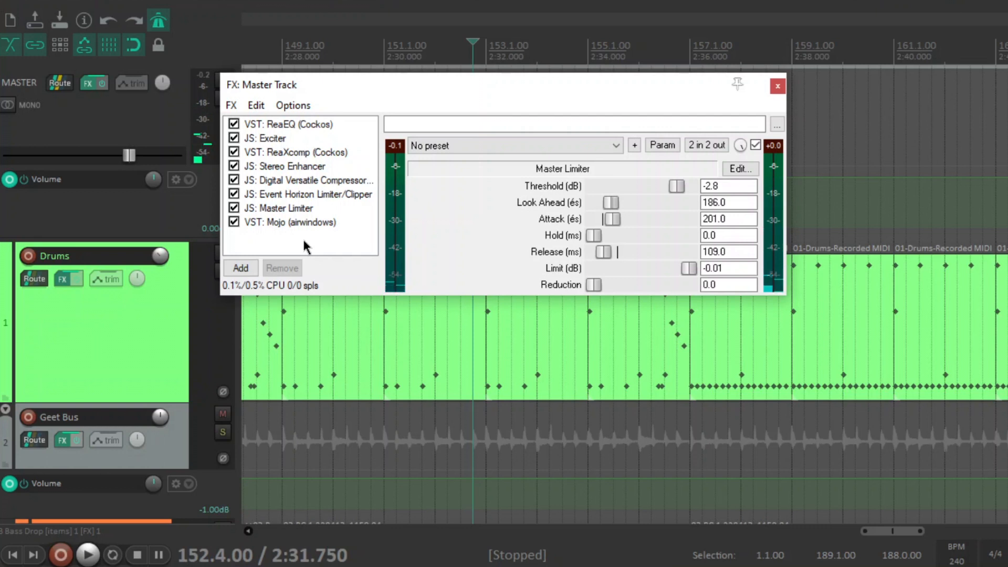
key("space")
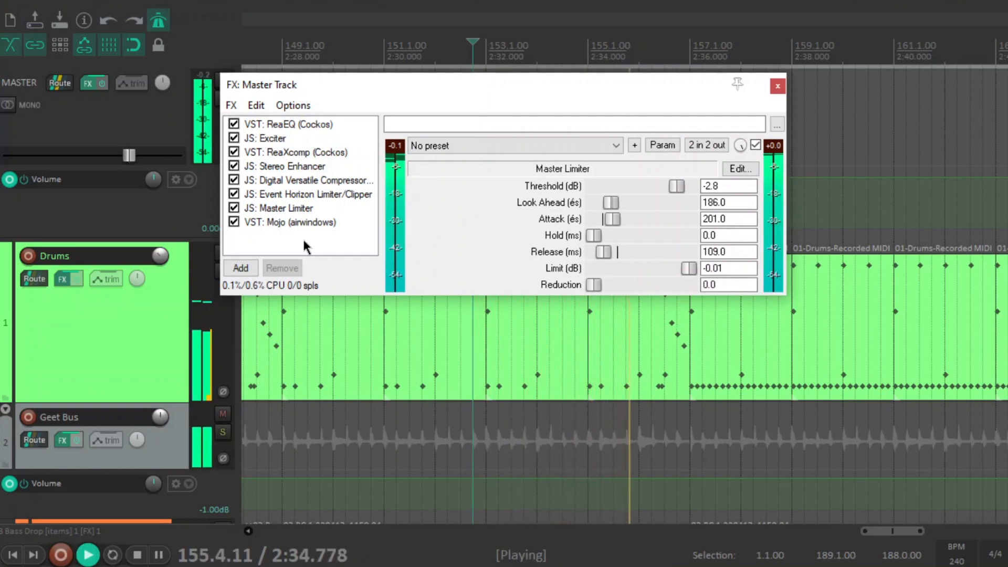
key("space")
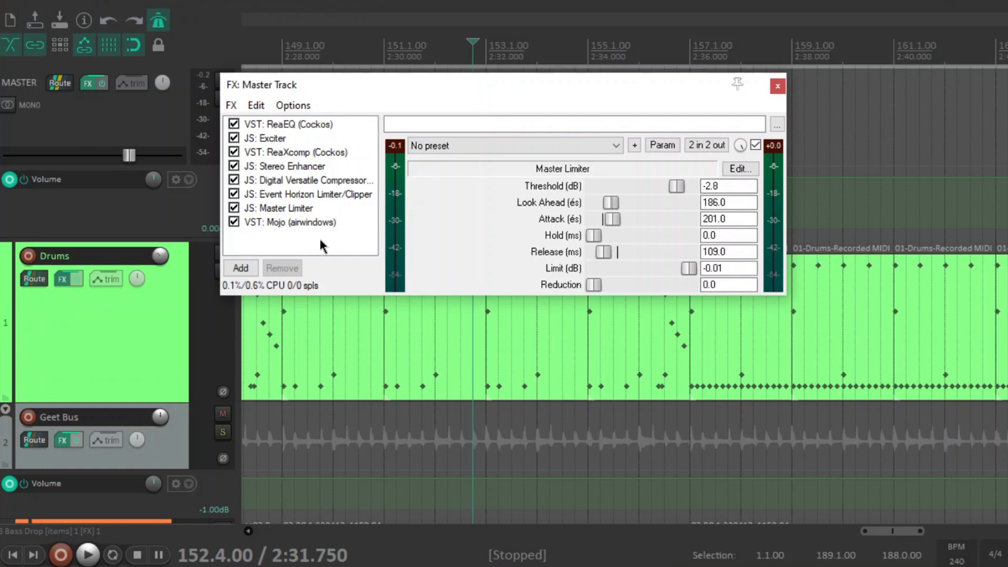
- Check the Mojo (airwindows) input level, and audition the mix from 109.1.00 with Mojo bypassed and again with it enabled
left_click(317, 222)
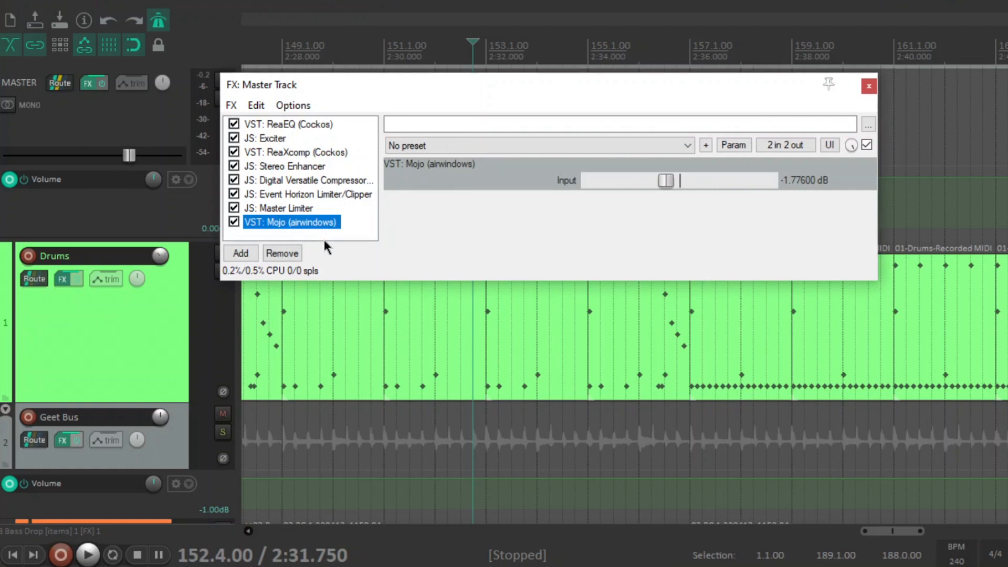
left_click(323, 234)
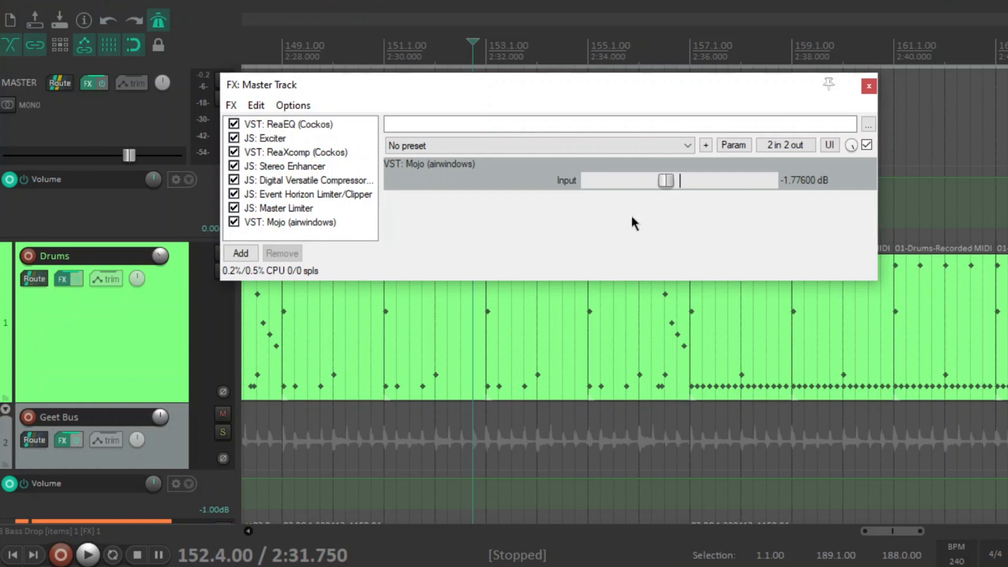
left_click(234, 222)
key("space")
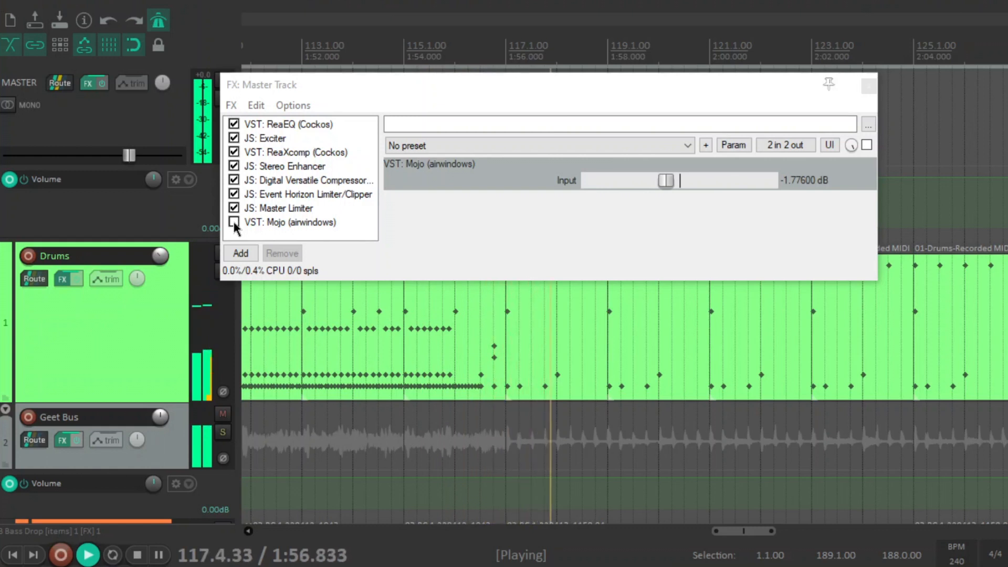
key("space")
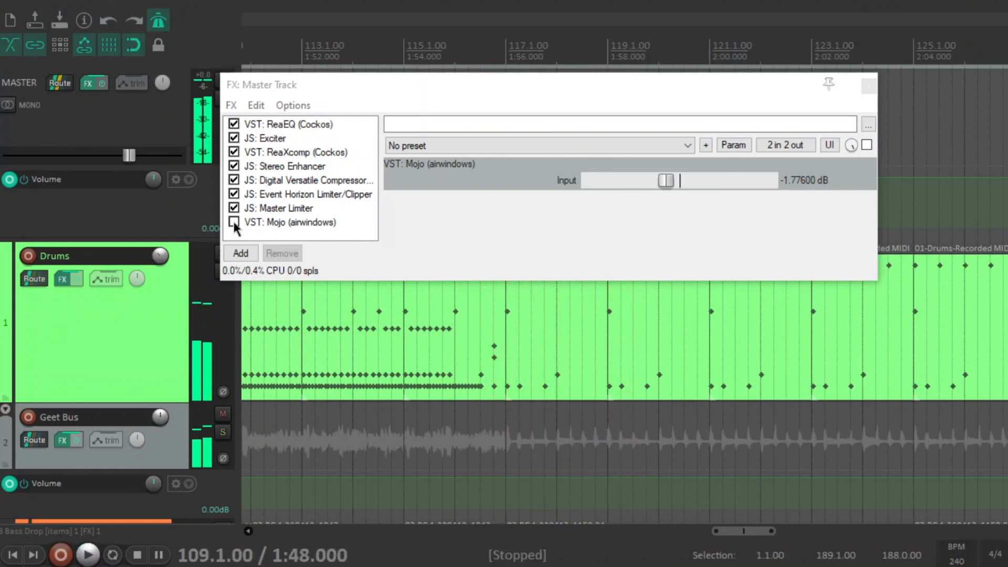
left_click(234, 222)
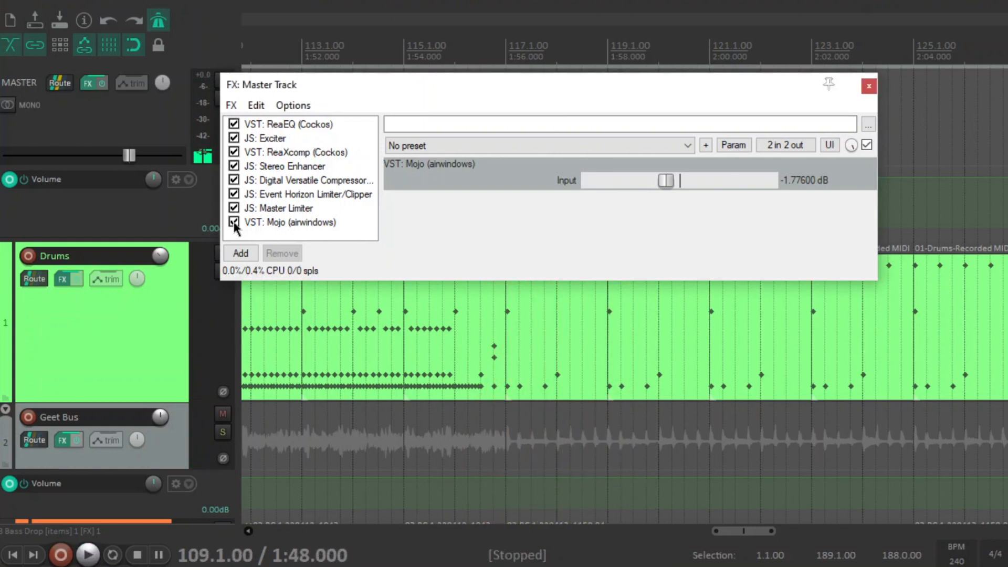
key("space")
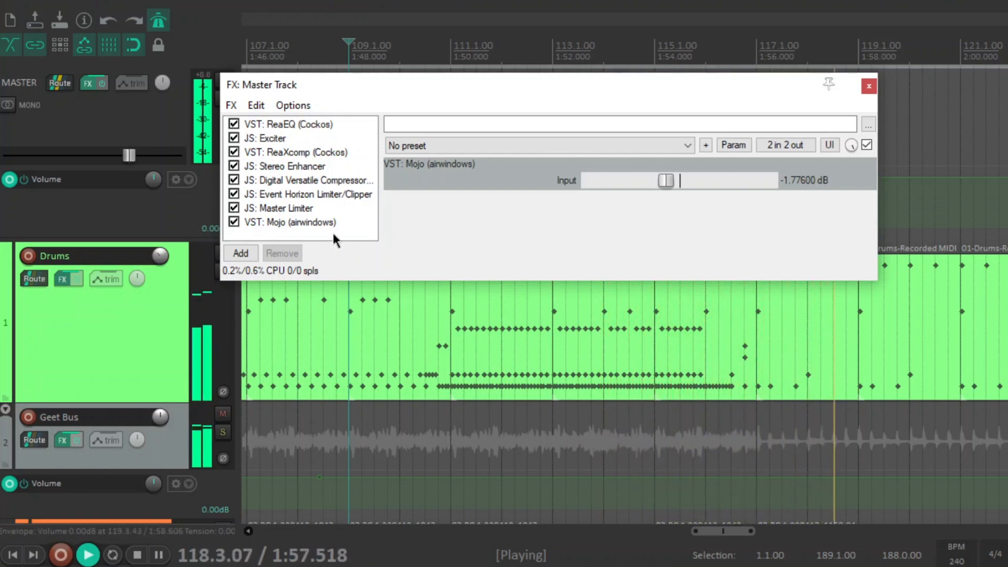
key("space")
- Place the edit cursor at 119.1.00 and bring up the ReaEQ in the master track's effect chain
left_click(868, 69)
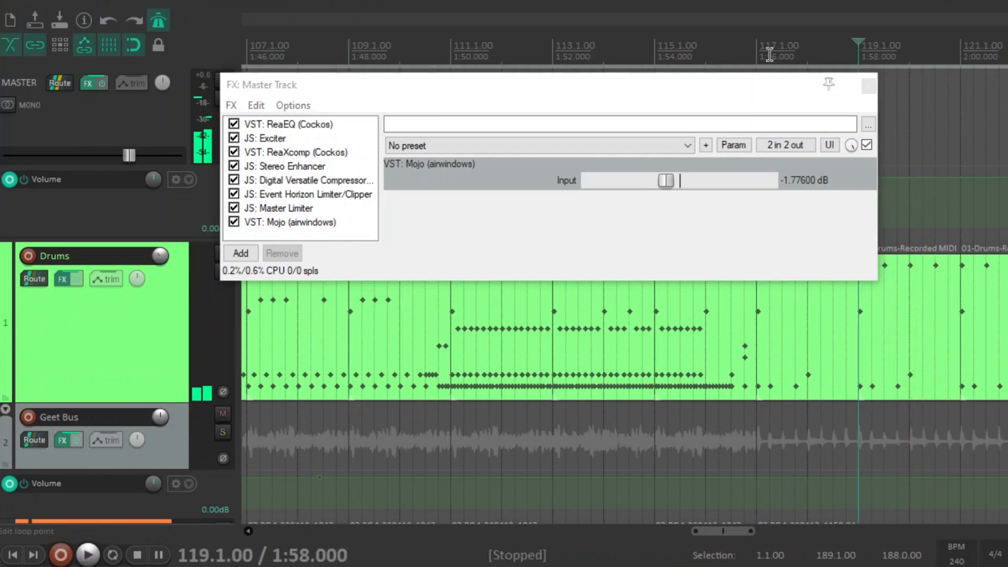
left_click(234, 222)
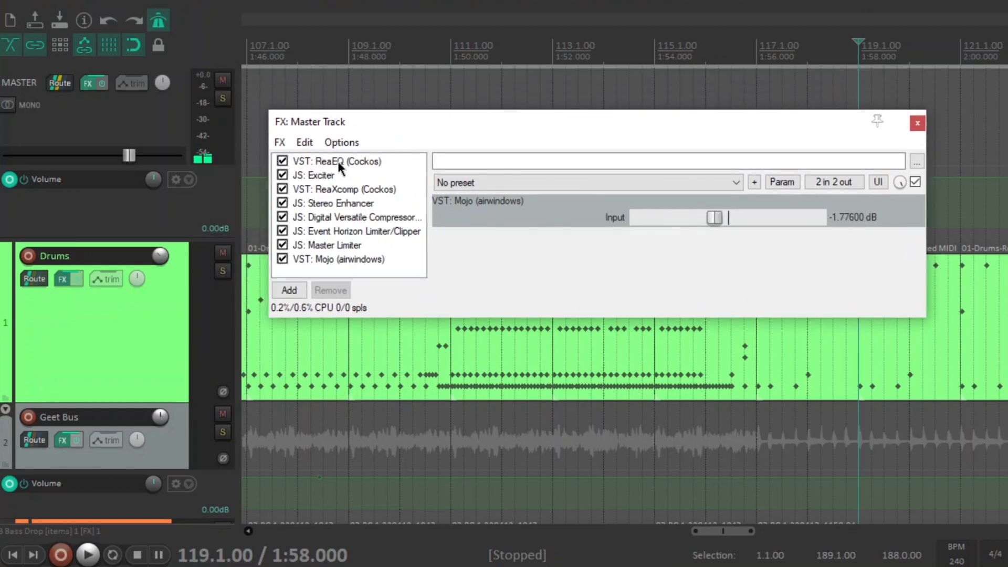
left_click(339, 162)
left_click_drag(460, 113, 357, 59)
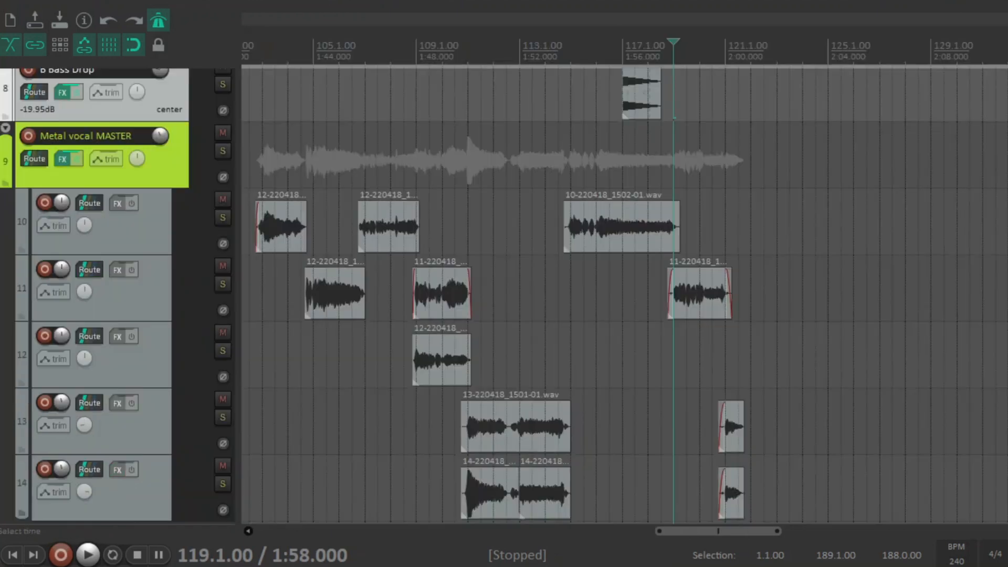
- Examine the vocal clips under the Metal vocal MASTER track around 119.1.00
scroll(504, 294, "down", 2)
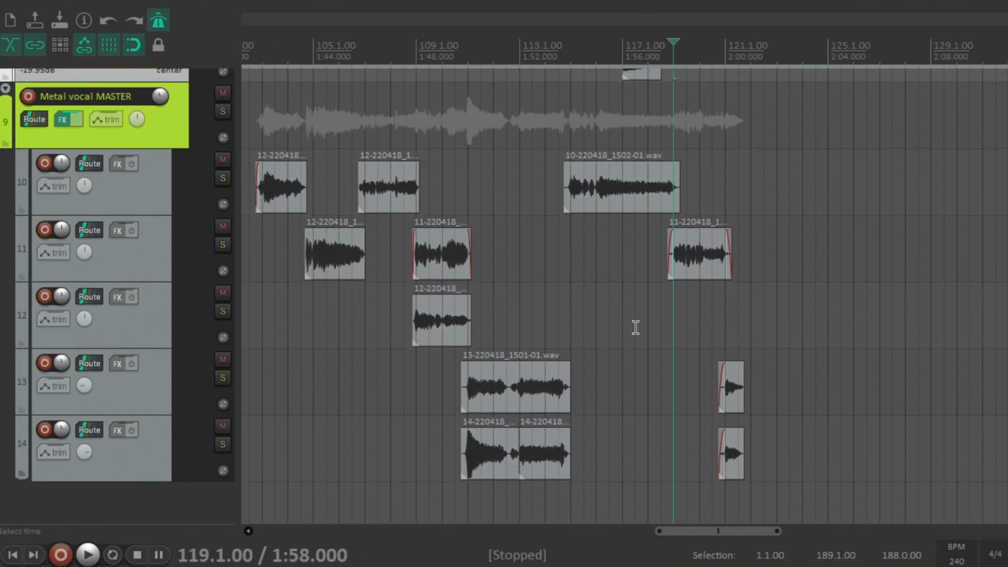
scroll(632, 323, "up", 5)
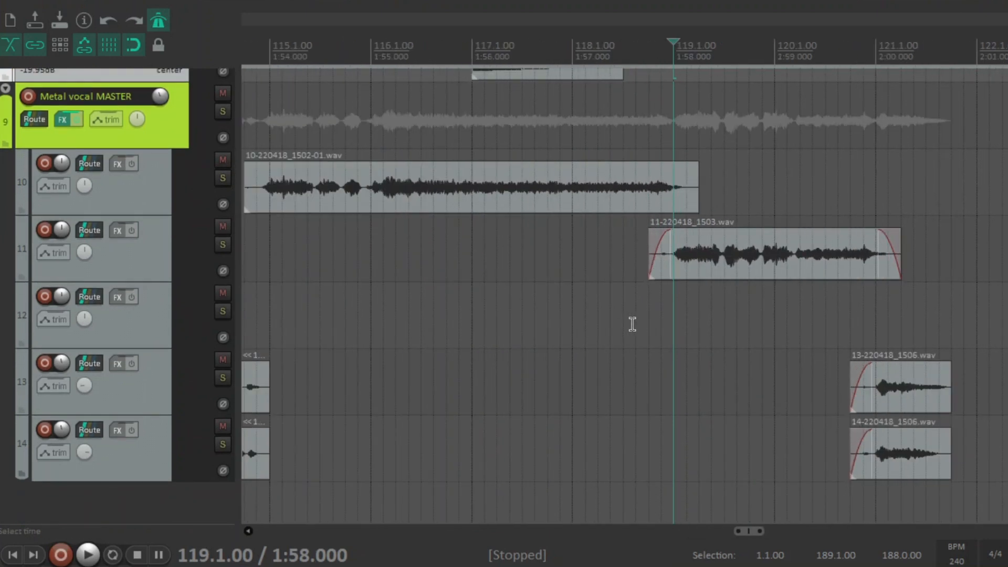
left_click_drag(743, 530, 709, 530)
- Review the cabinet impulse responses loaded in the RVXX EX amp plugin's IR Loader
left_click(273, 381)
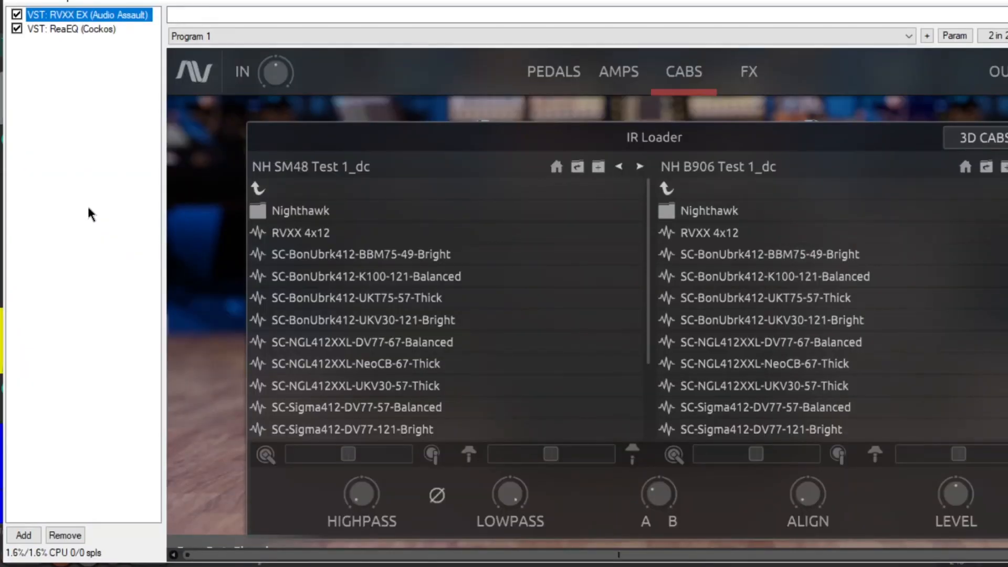
left_click(87, 208)
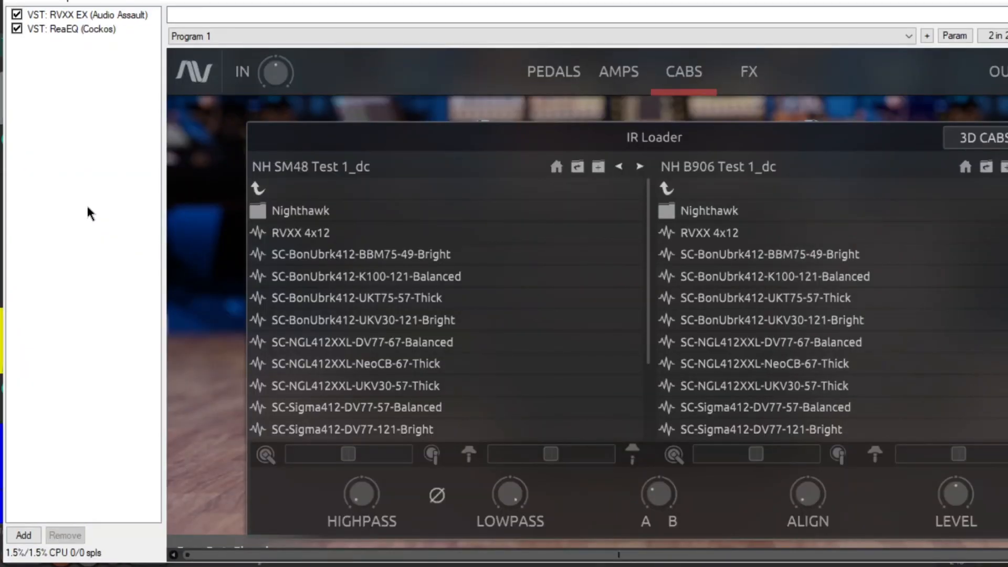